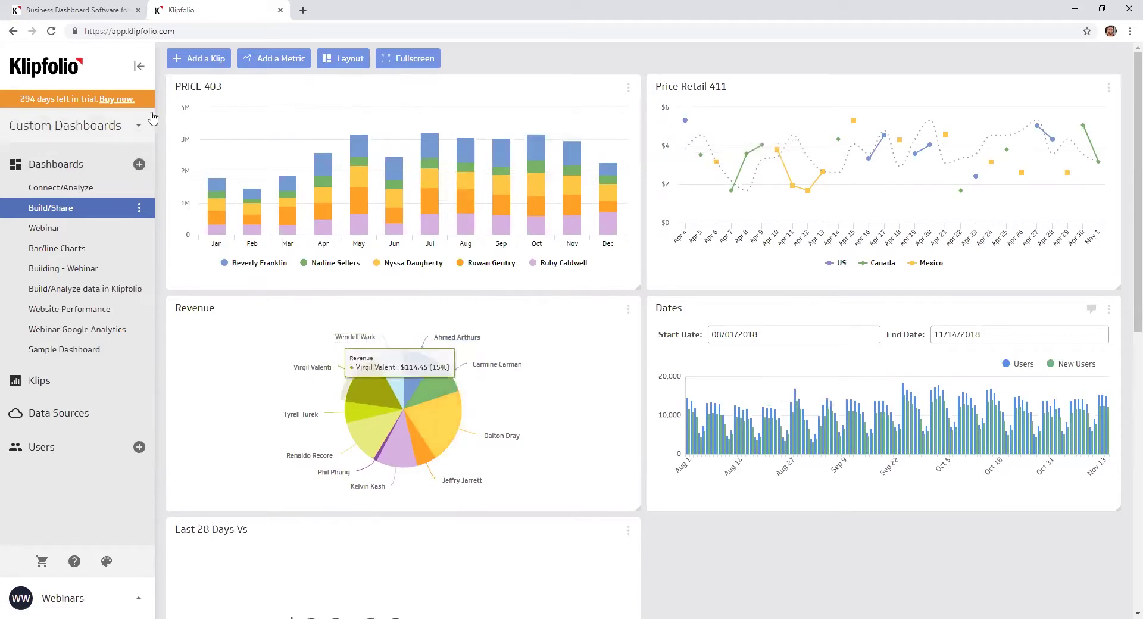
Create a new dashboard and rename it Webinar
click(139, 165)
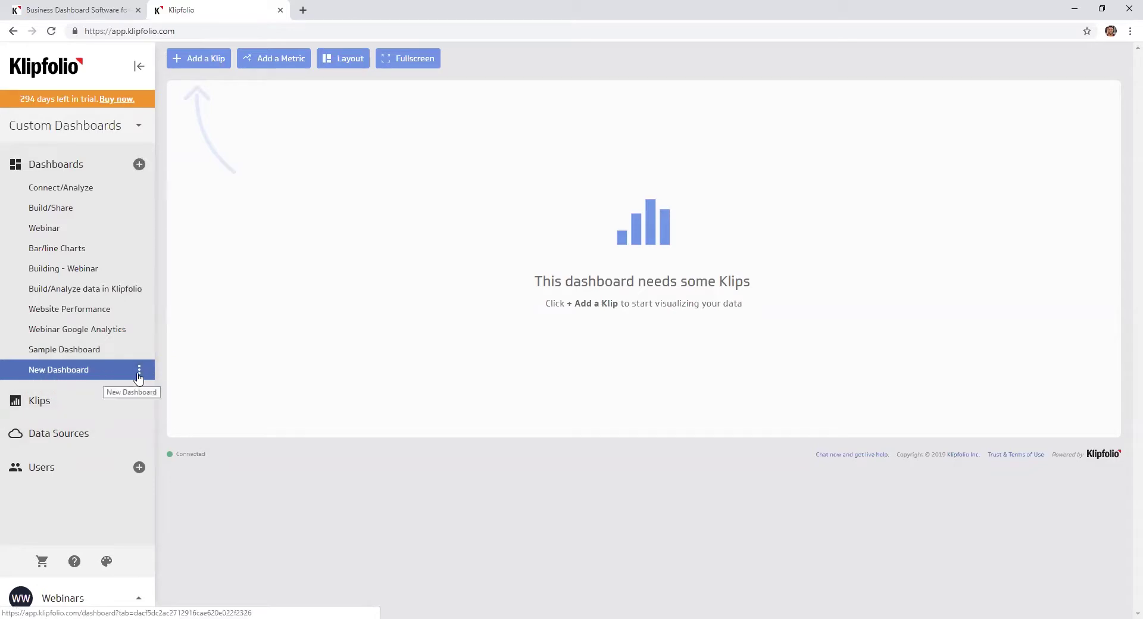
click(139, 370)
click(174, 384)
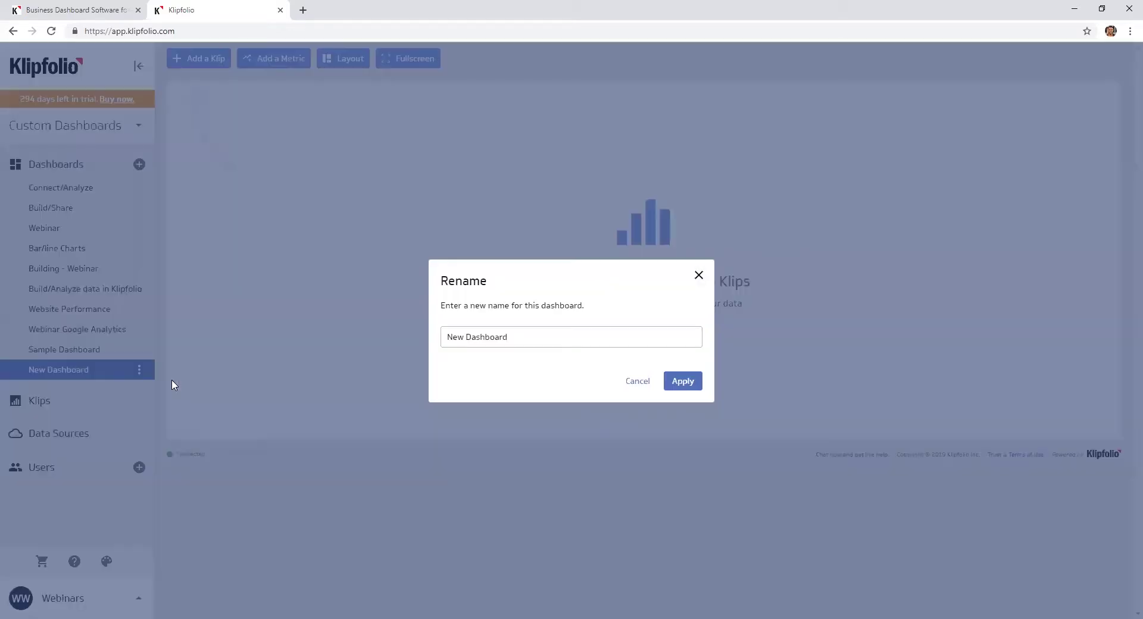
triple_click(560, 342)
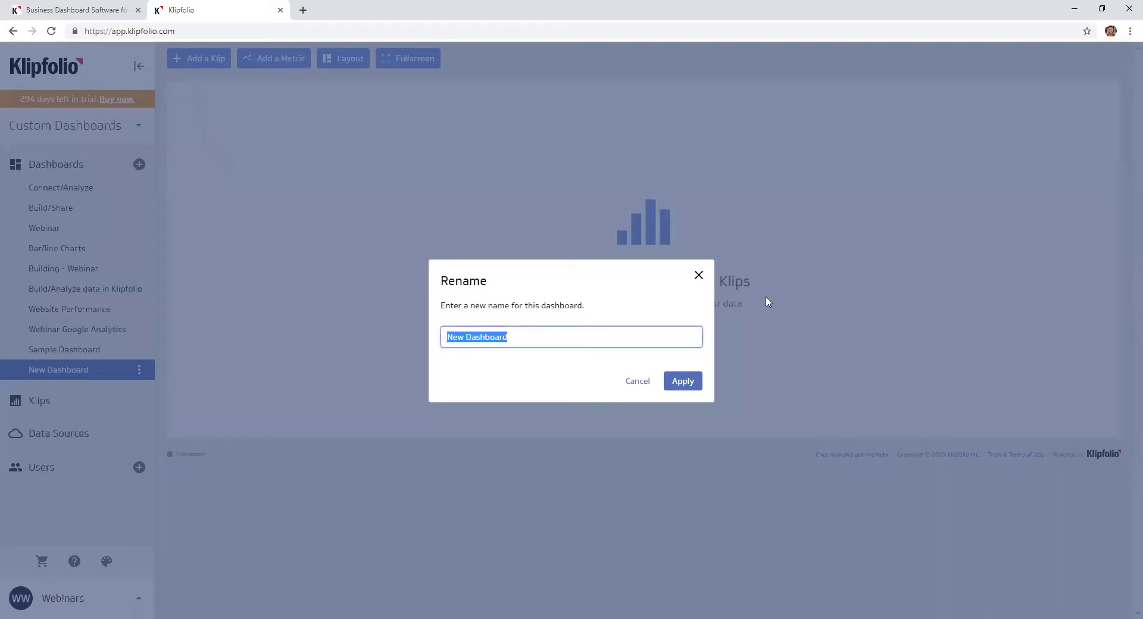
text(Webinar)
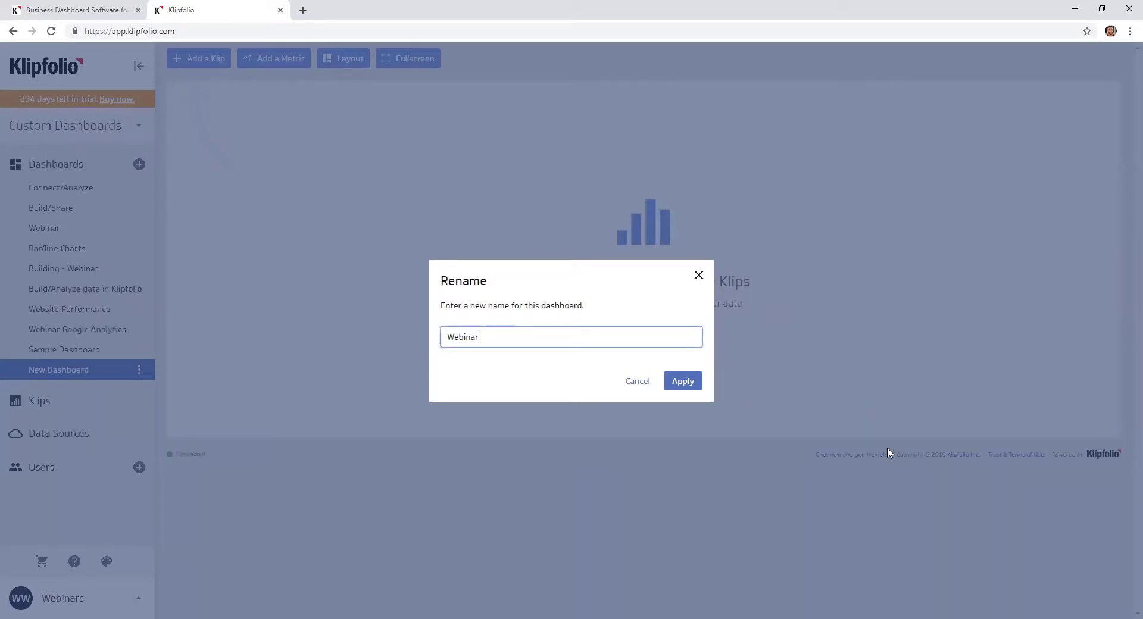
click(677, 382)
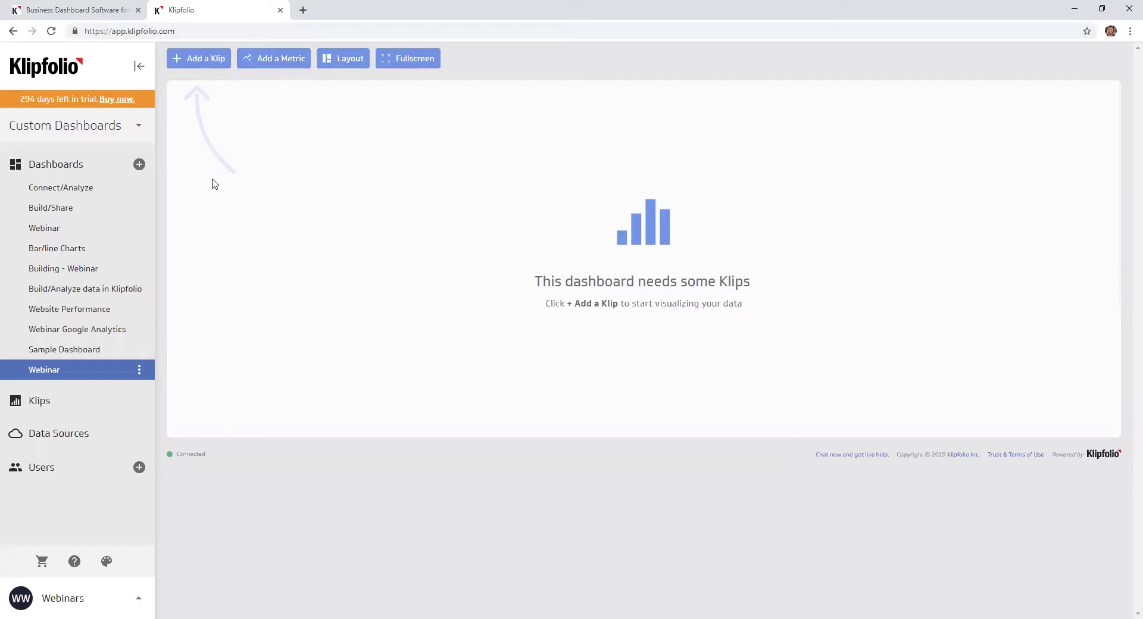
Add the pre-built Website Performance Klip from the Google Analytics gallery to the Webinar dashboard
click(200, 64)
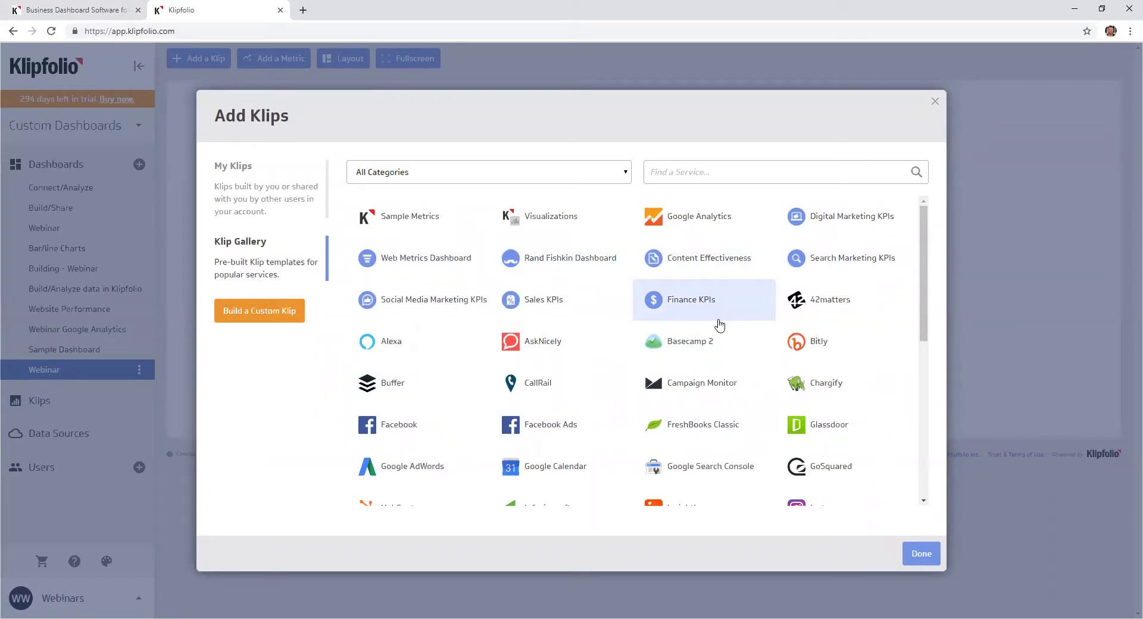
scroll(729, 359, down, 3)
scroll(731, 362, up, 3)
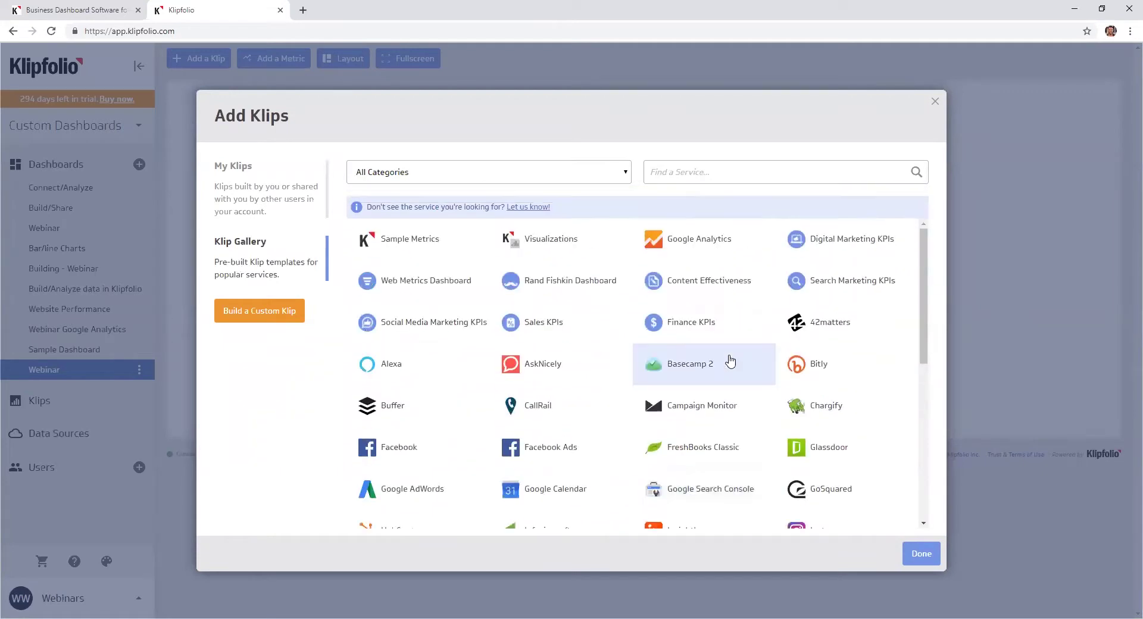
click(672, 247)
scroll(690, 297, down, 7)
scroll(733, 328, down, 2)
scroll(731, 326, down, 1)
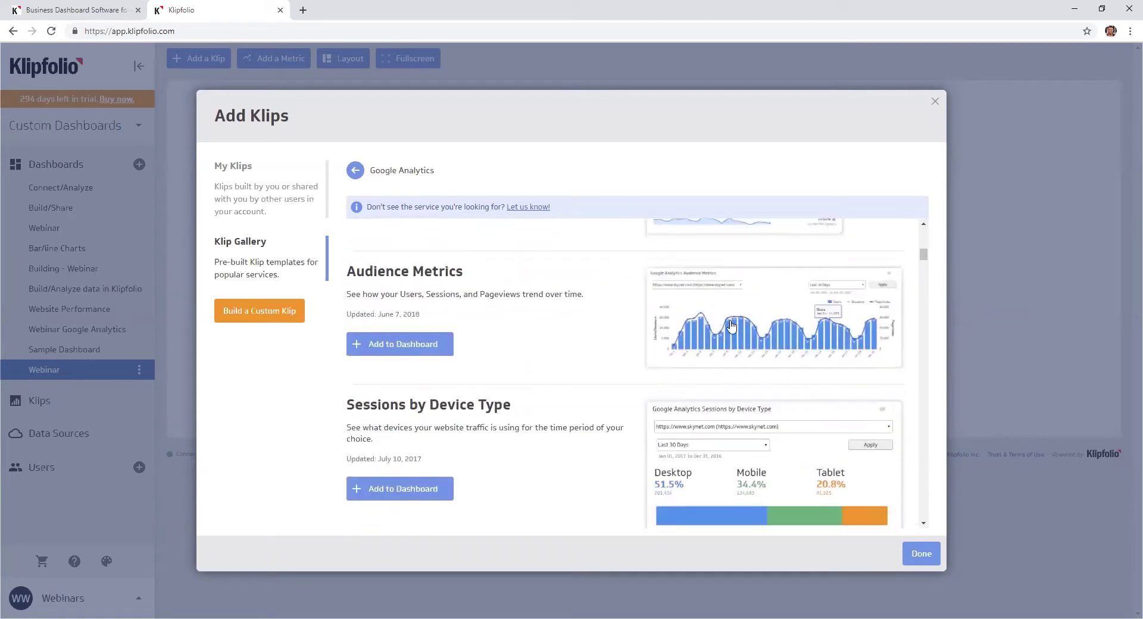
scroll(732, 326, up, 5)
scroll(732, 326, down, 1)
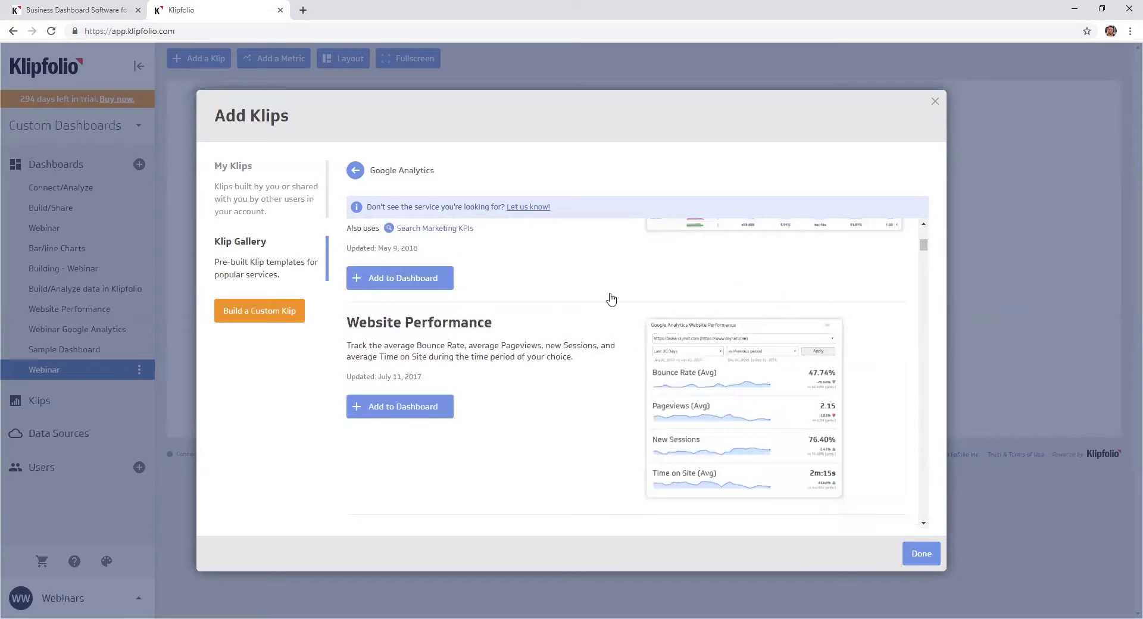
click(396, 422)
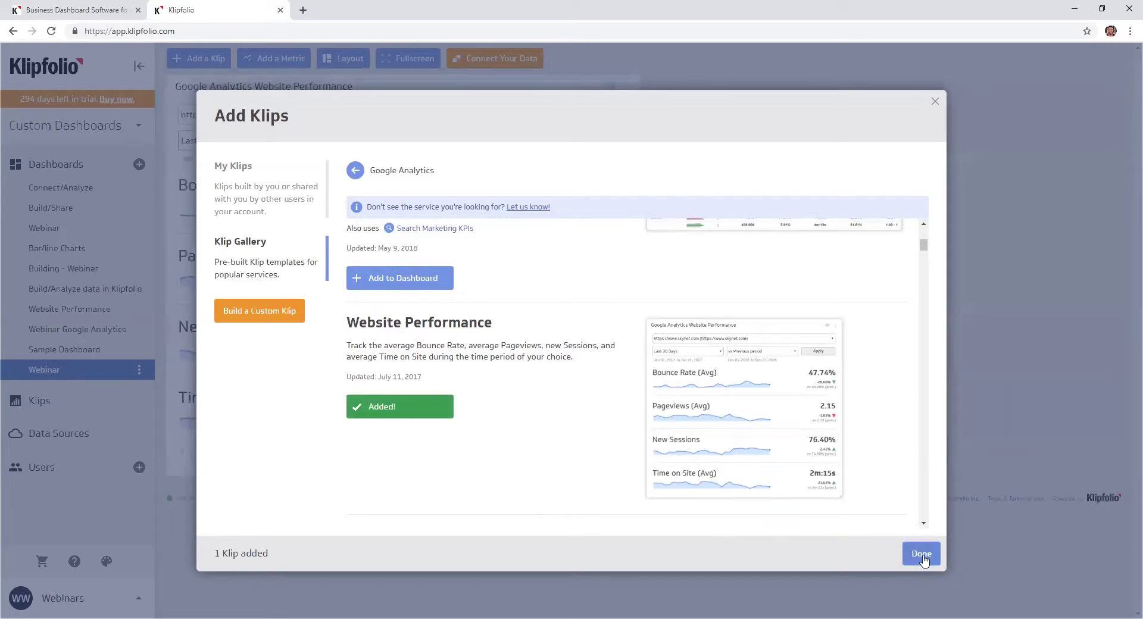
click(922, 554)
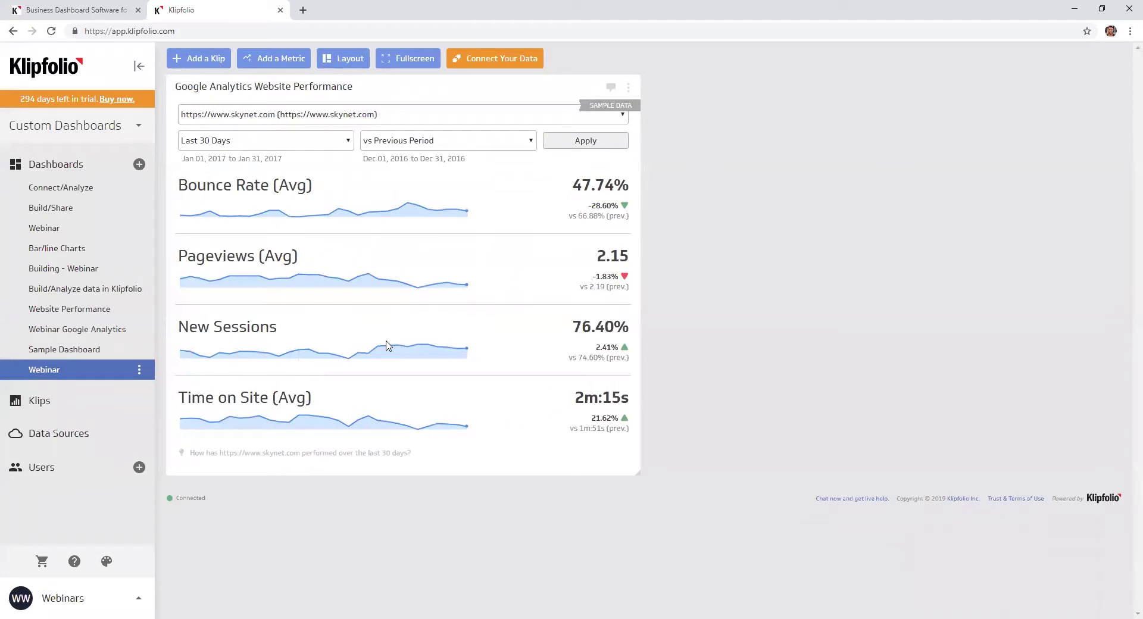
Connect the Website Performance Klip to the Webinars @ Google account and update it with the default Analytics account, property and profile
click(599, 109)
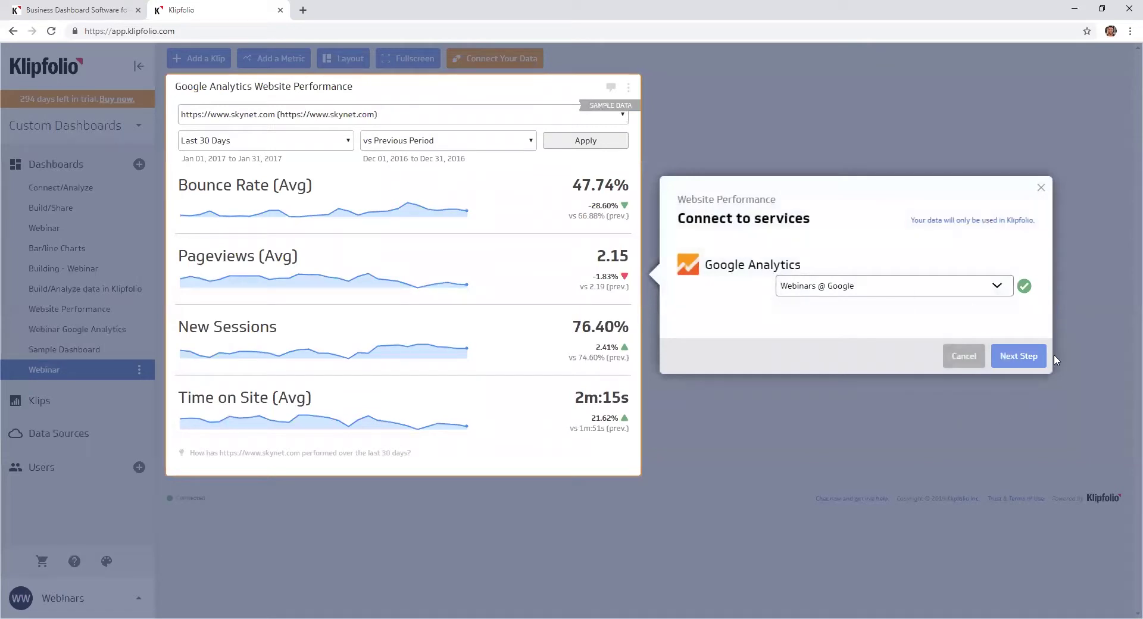
click(1022, 358)
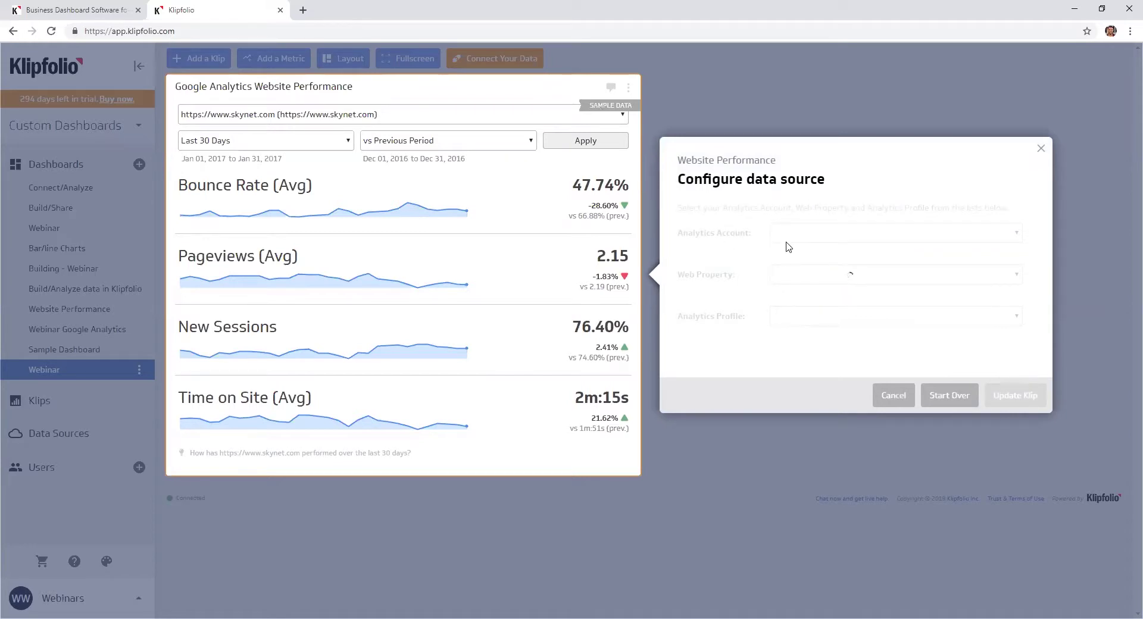
click(1012, 396)
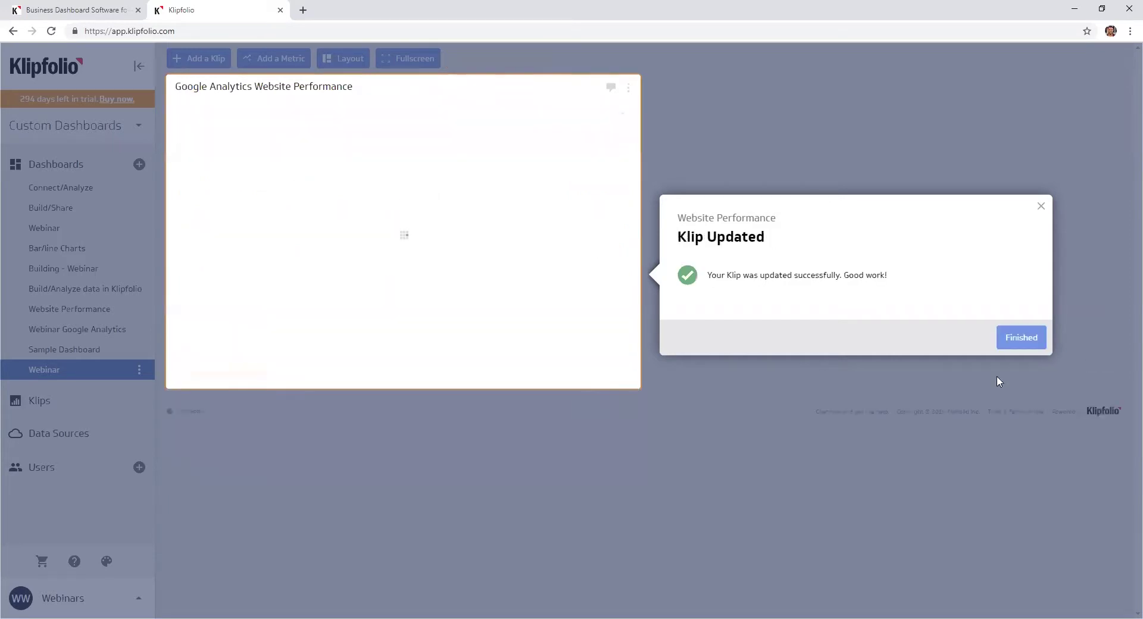
click(1030, 338)
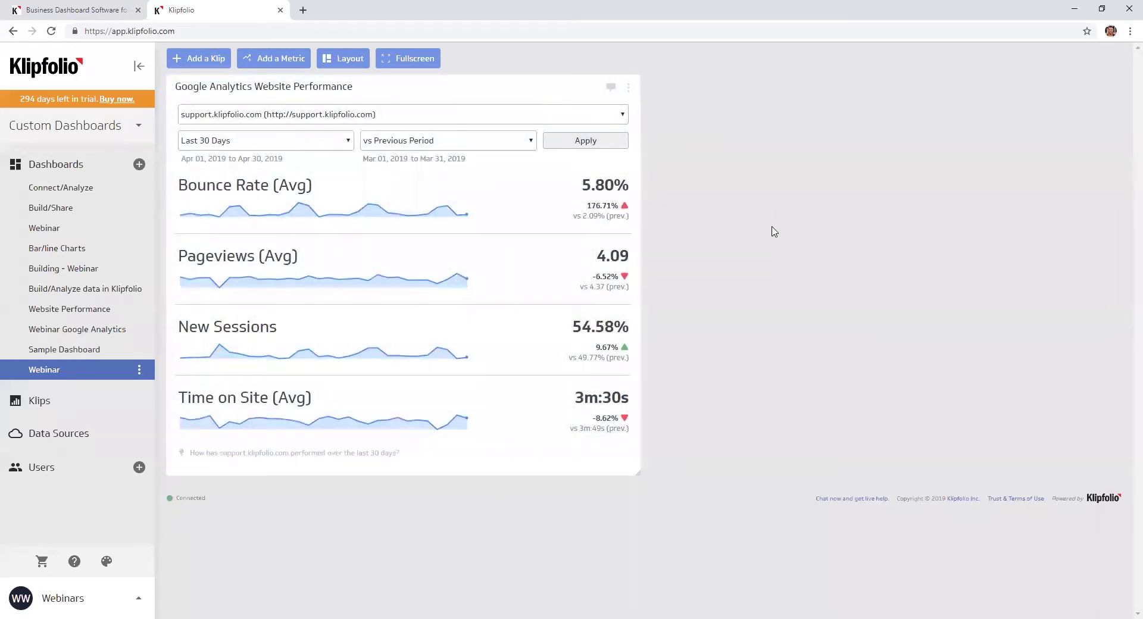
Start a custom Klip, widen its preview and place a Bar/Line Chart component in it
click(202, 64)
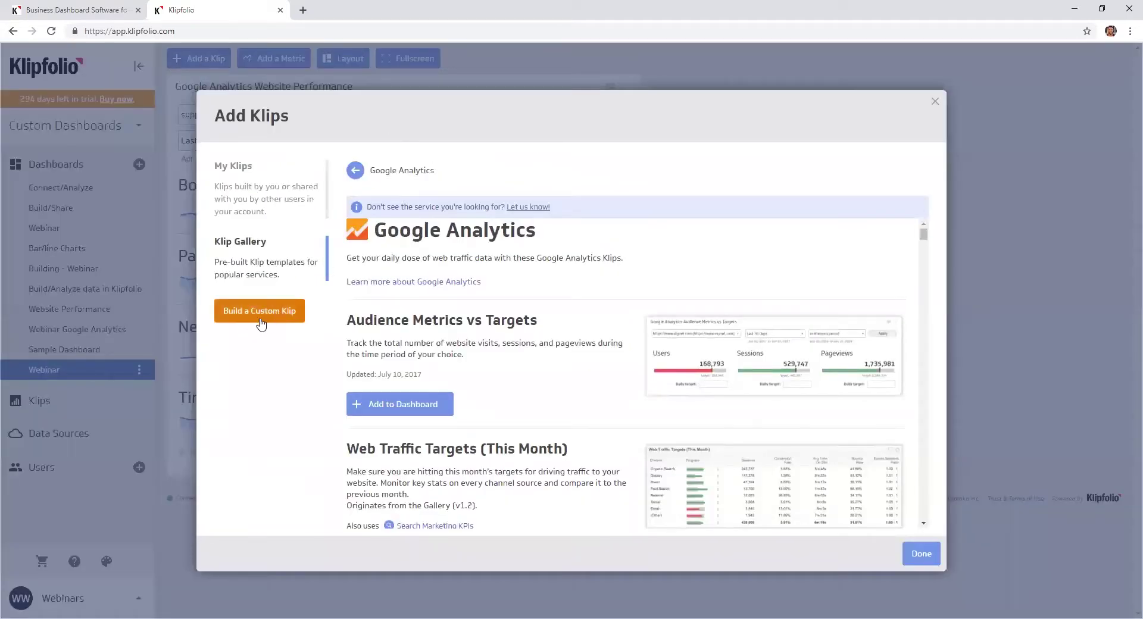
click(274, 319)
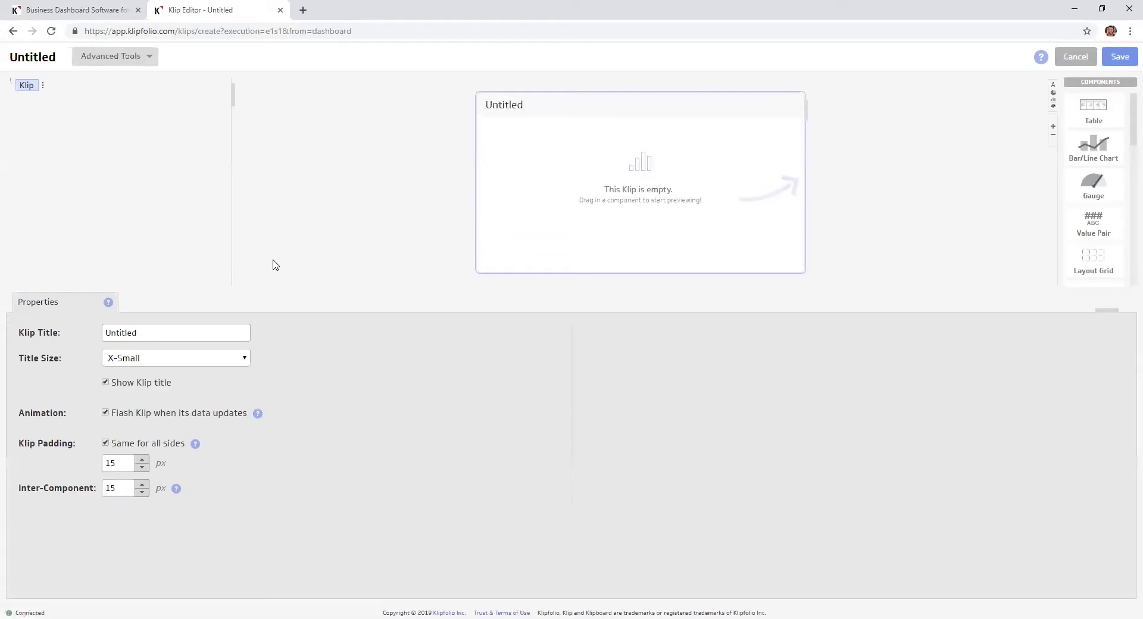
drag(928, 123, 959, 127)
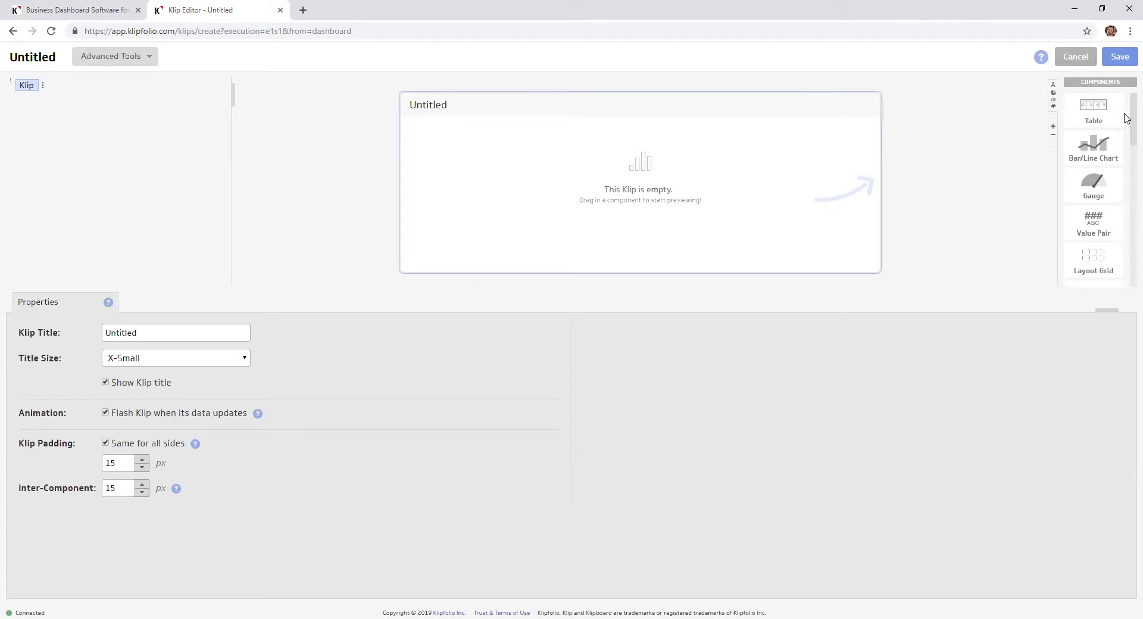
mouse_move(1130, 122)
mouse_down()
mouse_move(1123, 214)
mouse_move(1131, 117)
mouse_up()
drag(1100, 147, 618, 203)
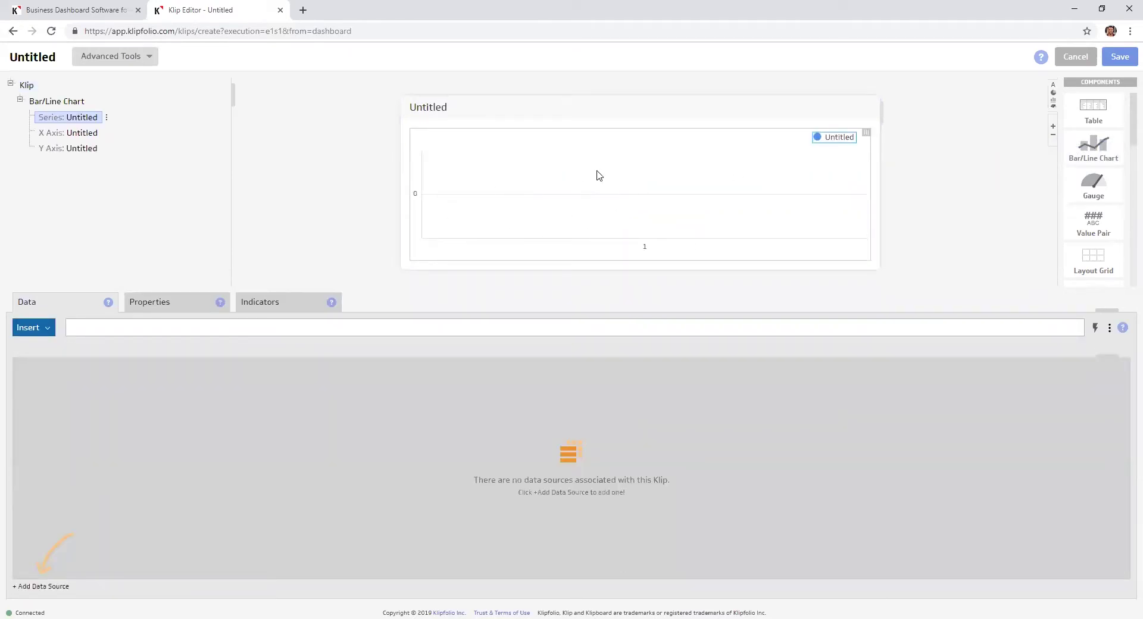
Add the existing Webinar Example Data source to the Klip, choosing it from all data sources, and look over its rows
click(43, 587)
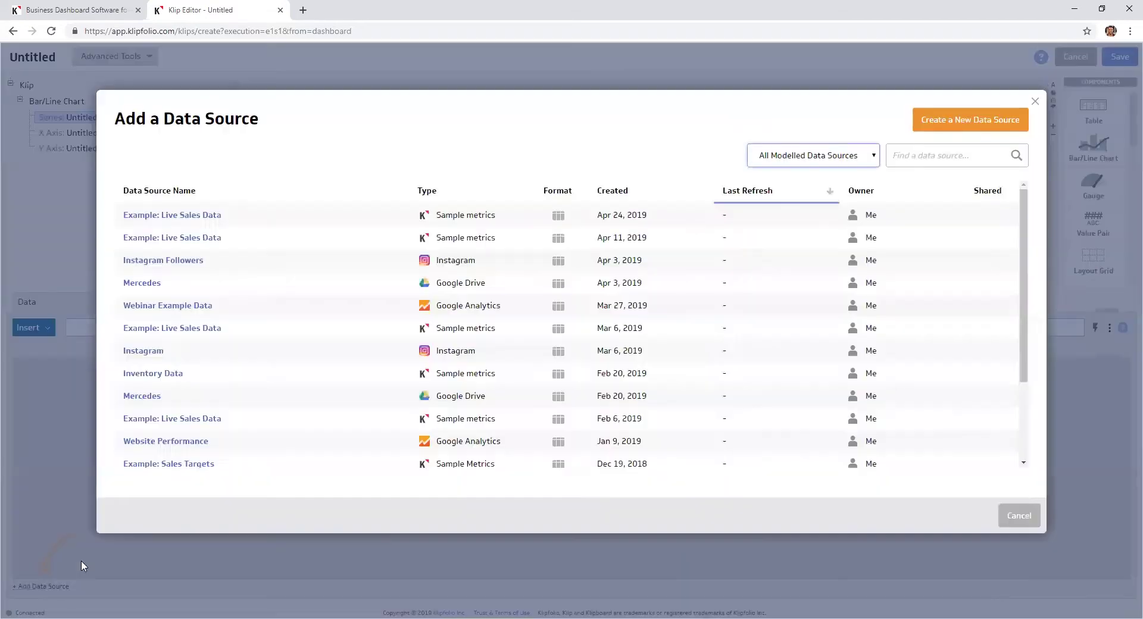
click(793, 156)
click(791, 173)
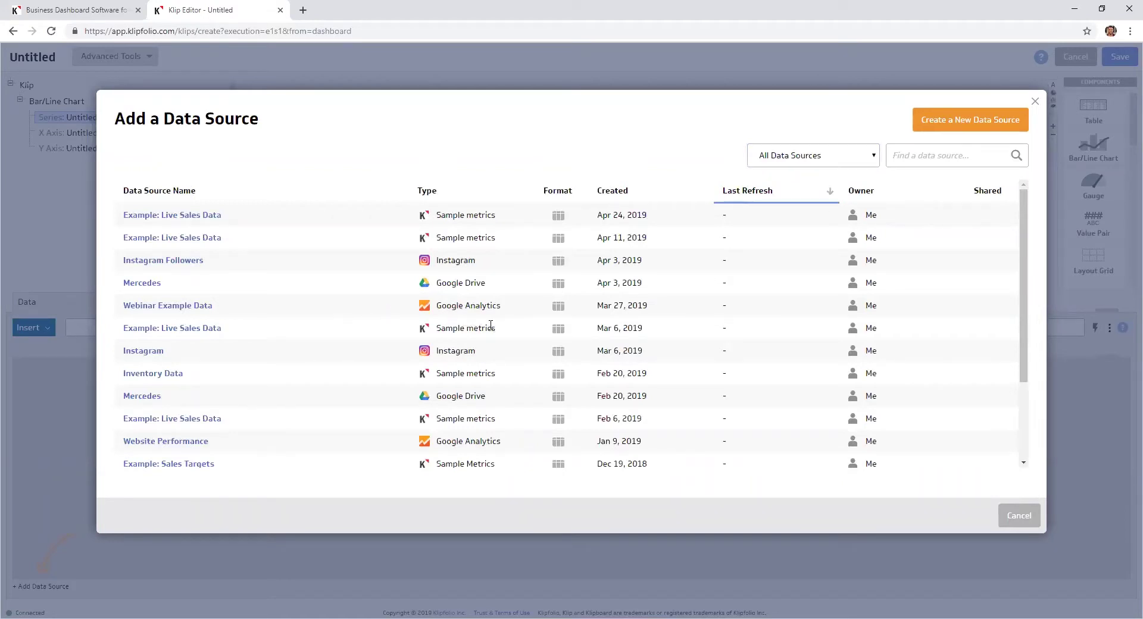
click(199, 310)
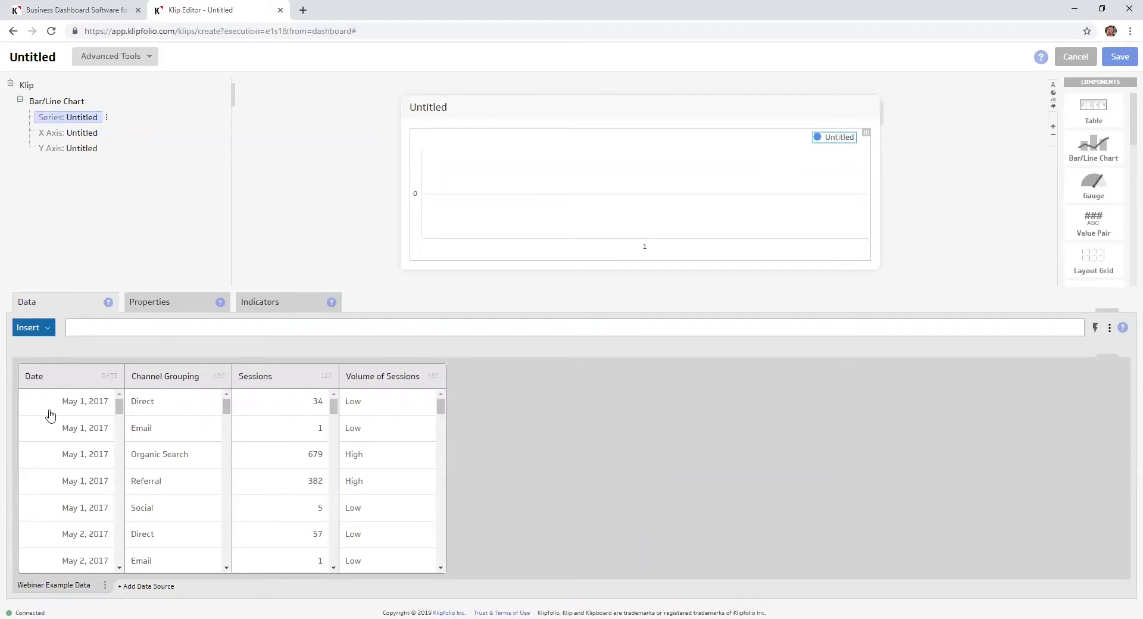
scroll(51, 420, down, 1)
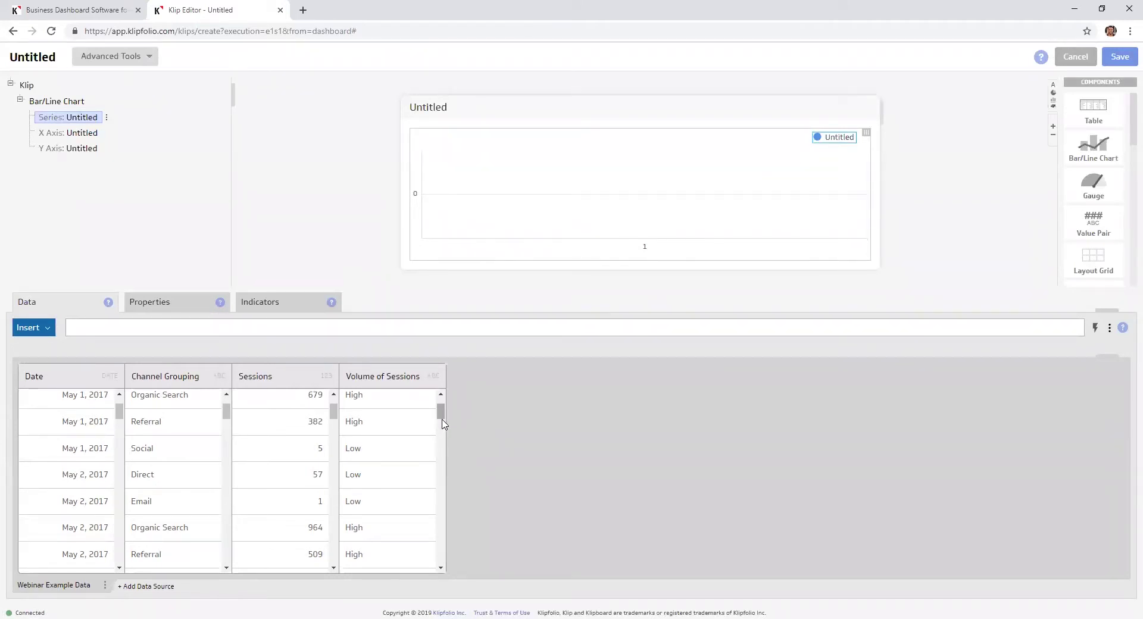
drag(442, 417, 442, 403)
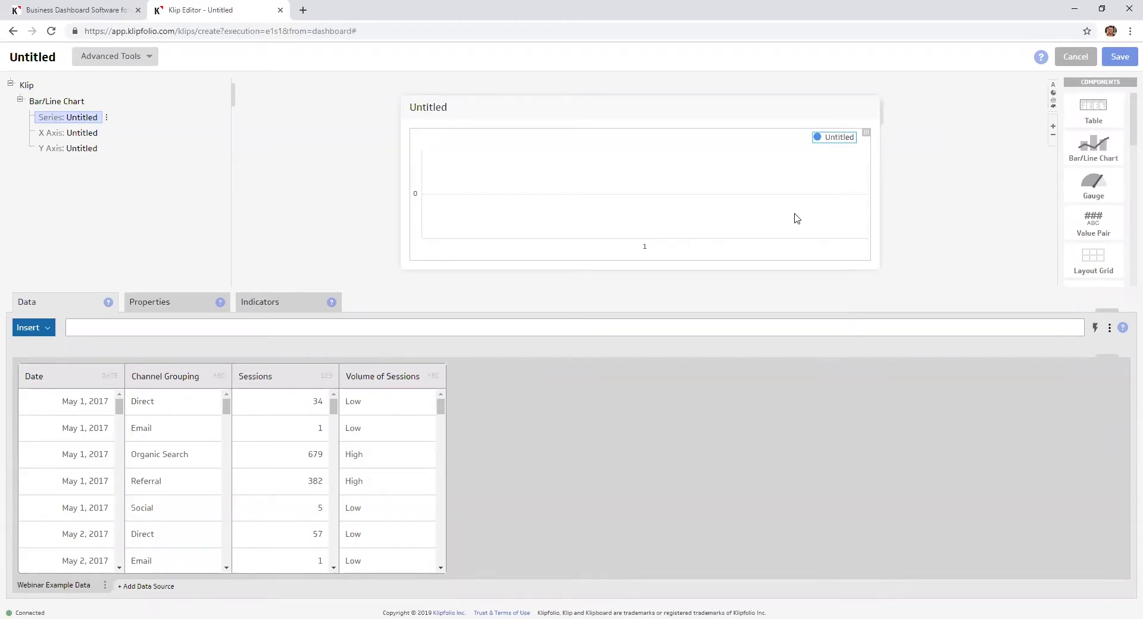
Assign the Date column to the chart's X axis and widen the Klip preview further
click(59, 135)
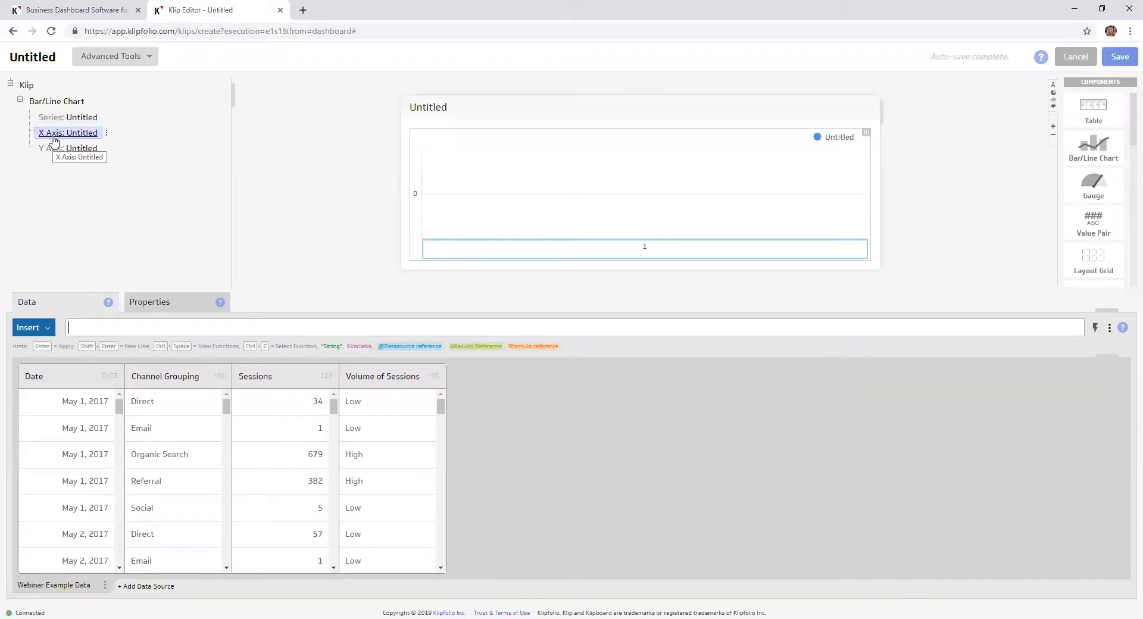
click(93, 378)
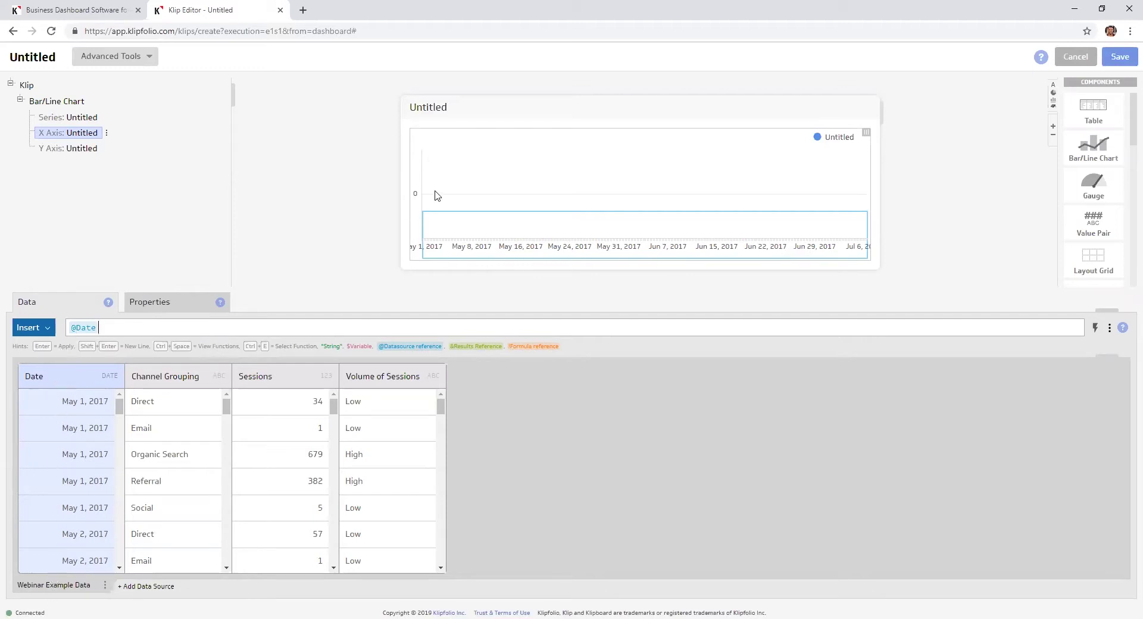
drag(917, 119, 949, 119)
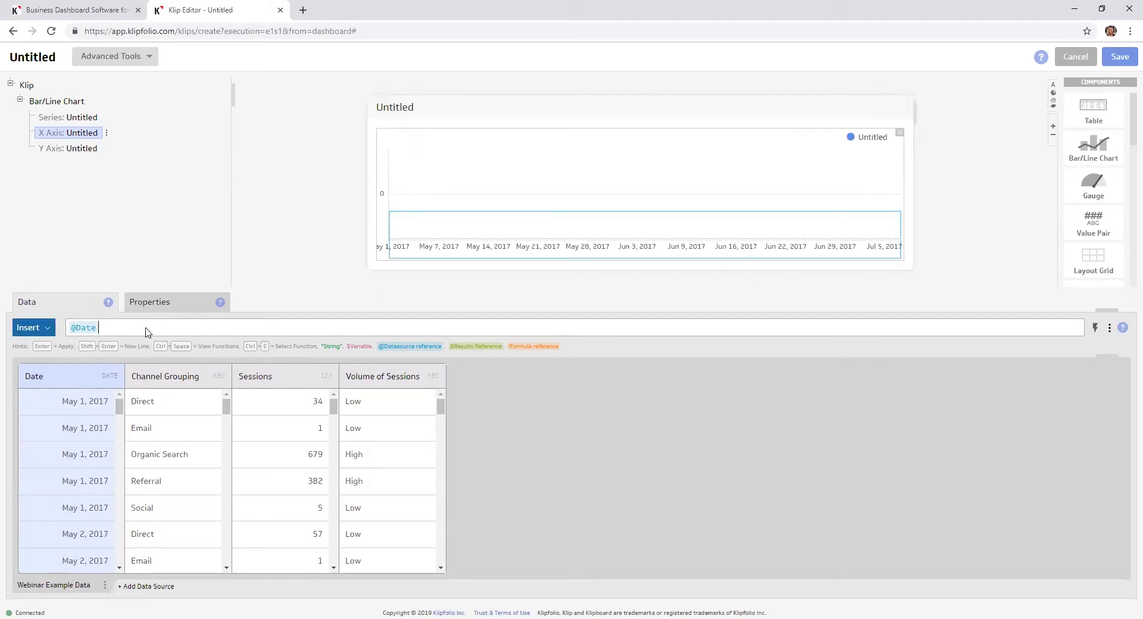
Examine the source data rows and evaluate the X axis Date formula to check its returned items
scroll(130, 493, down, 3)
scroll(129, 493, down, 1)
scroll(429, 455, down, 3)
scroll(415, 462, down, 8)
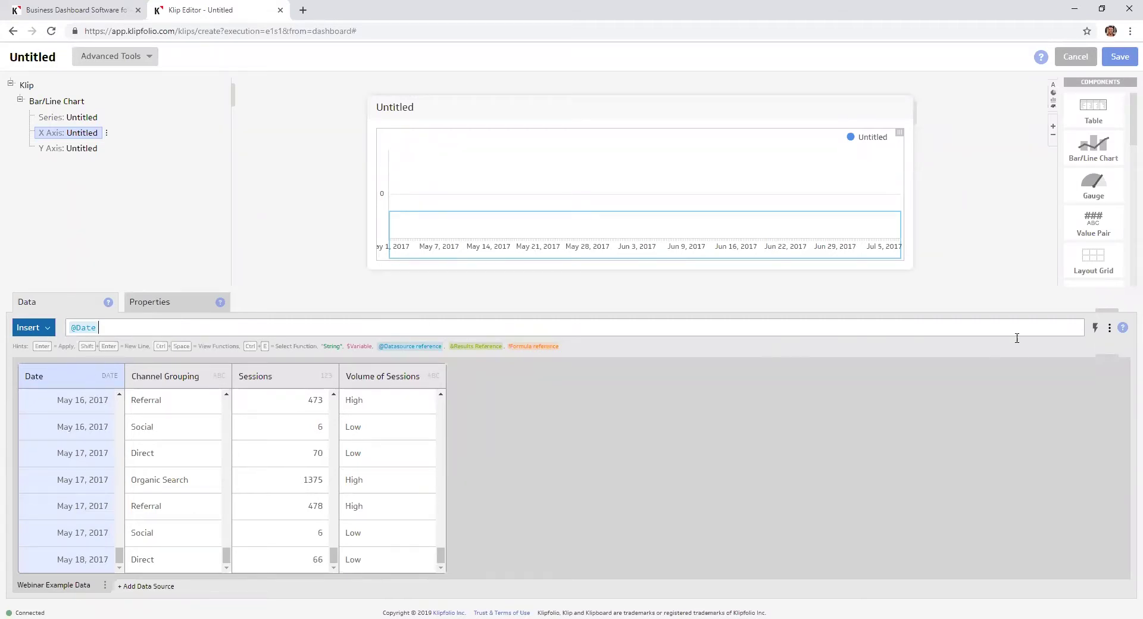
click(1099, 335)
drag(312, 251, 357, 252)
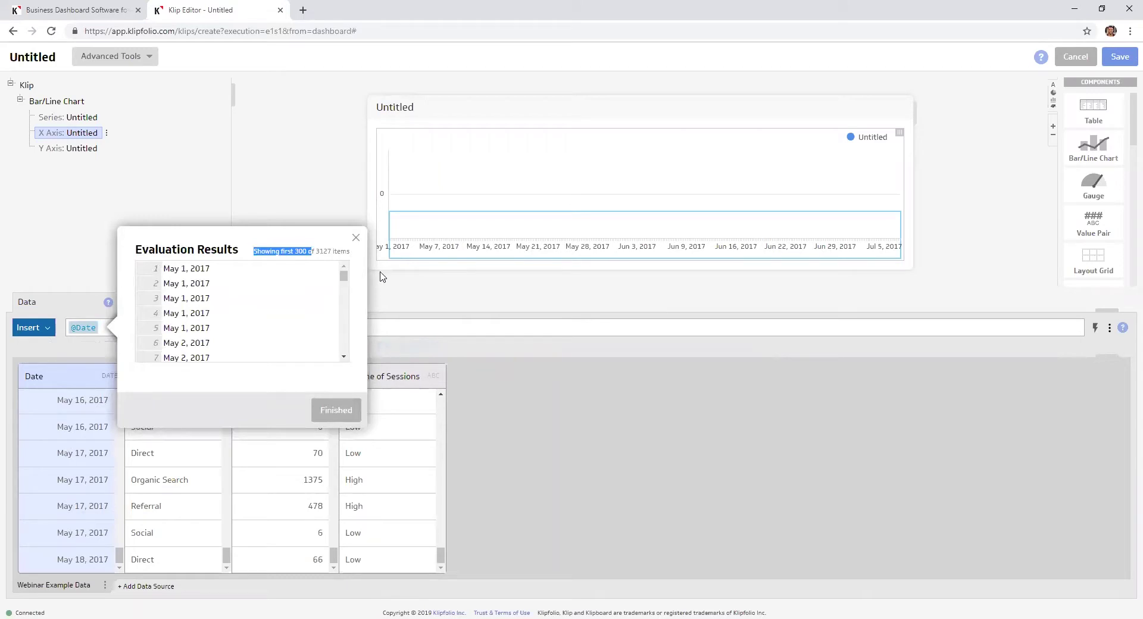
click(356, 240)
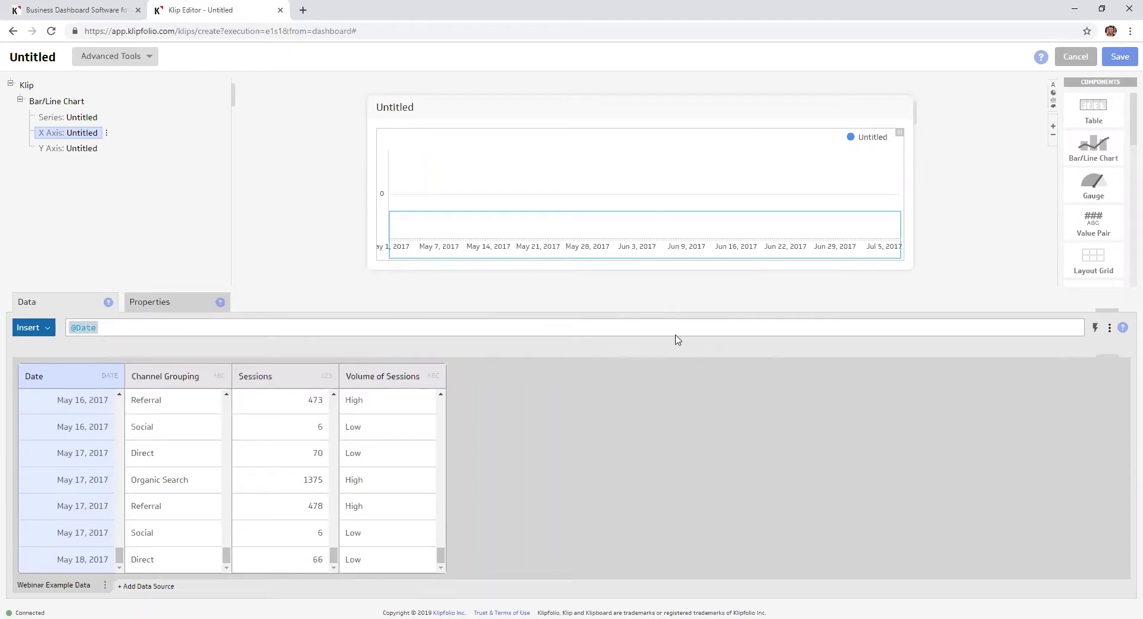
Title the X axis Dates, show the axis title and slant the tick labels diagonally upward
click(161, 304)
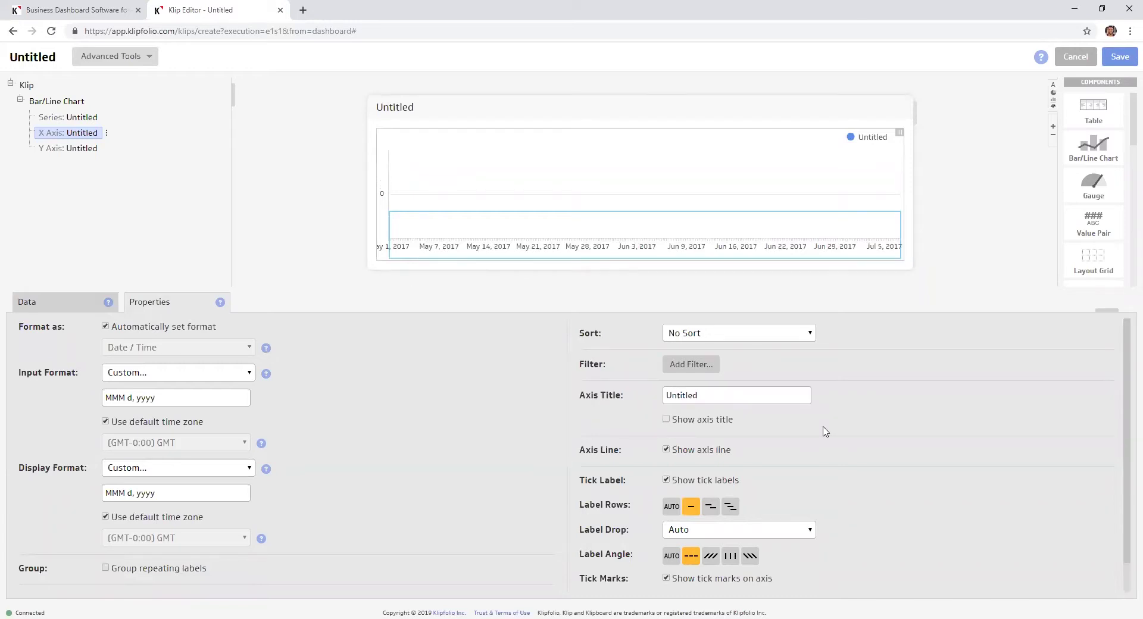
scroll(826, 433, down, 1)
drag(666, 362, 722, 352)
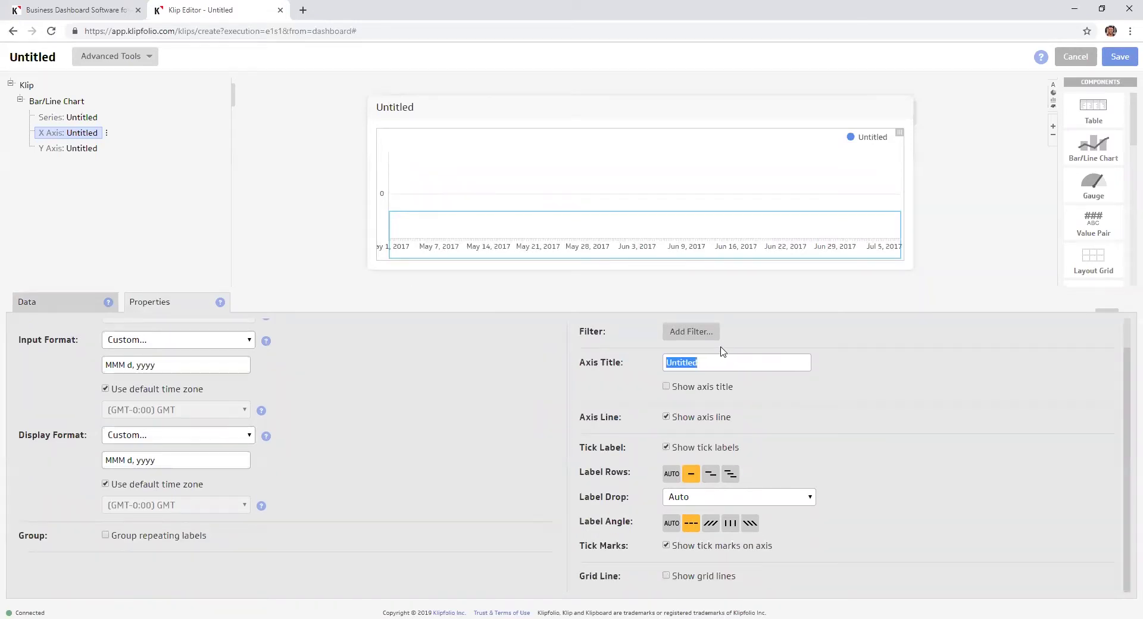
text(Da)
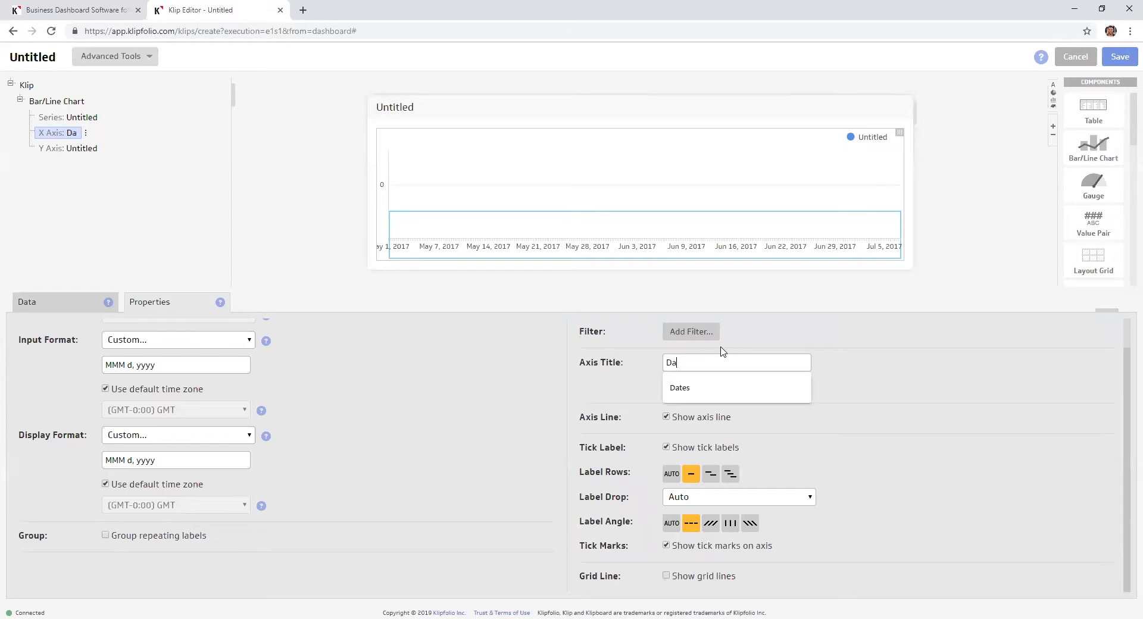
text(tes)
click(705, 388)
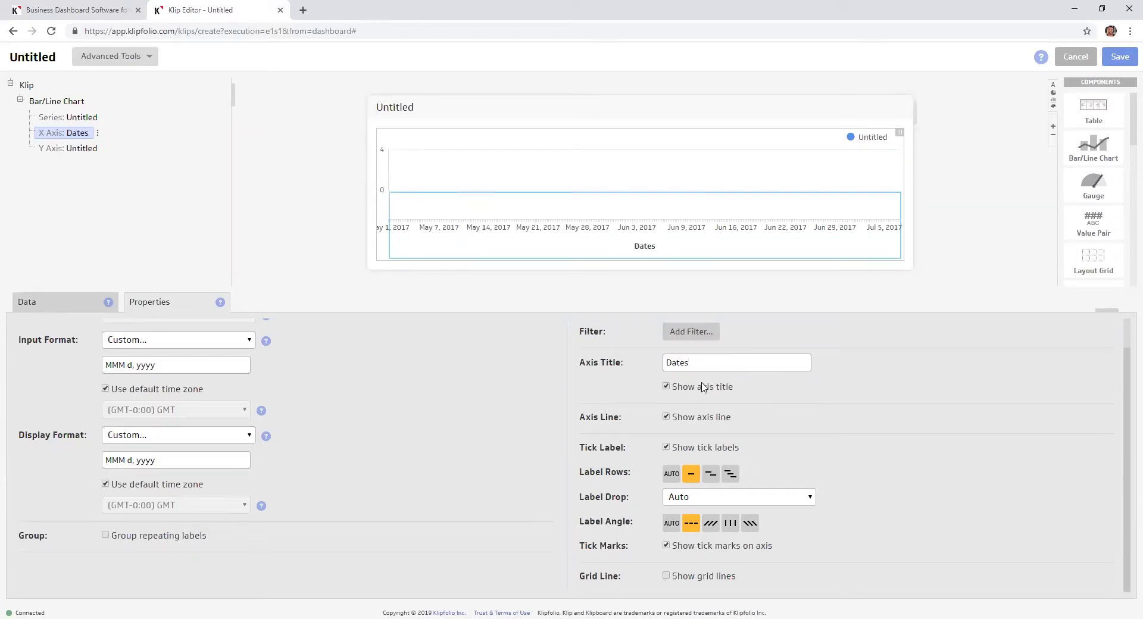
click(710, 524)
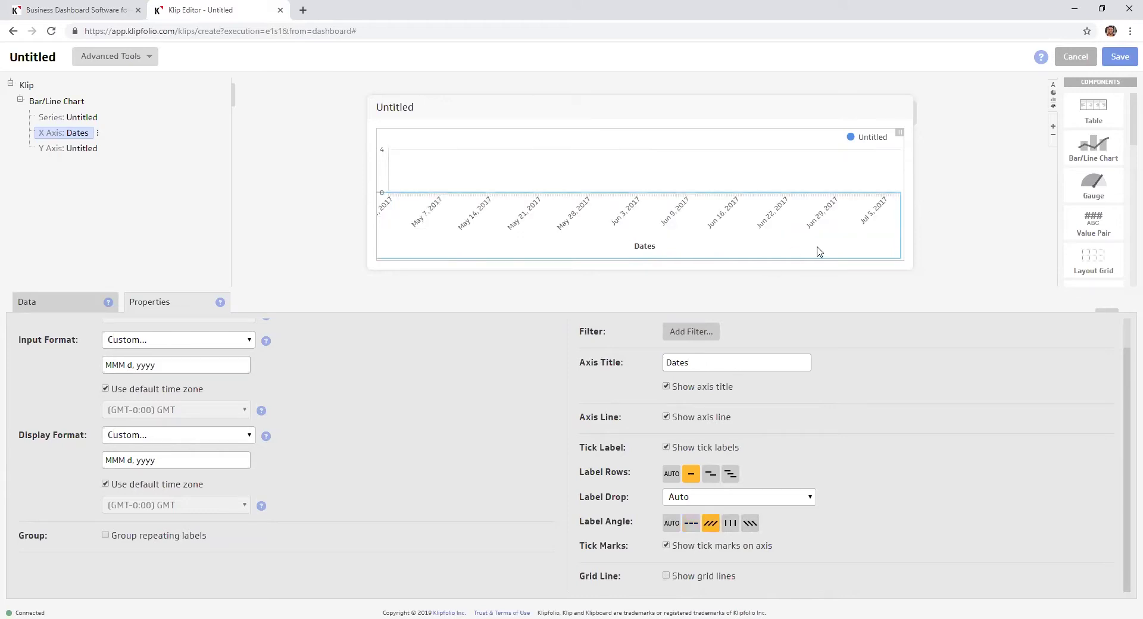
Set the X axis display format to Aug 5 so the date labels use MMM d
click(143, 435)
scroll(136, 358, up, 3)
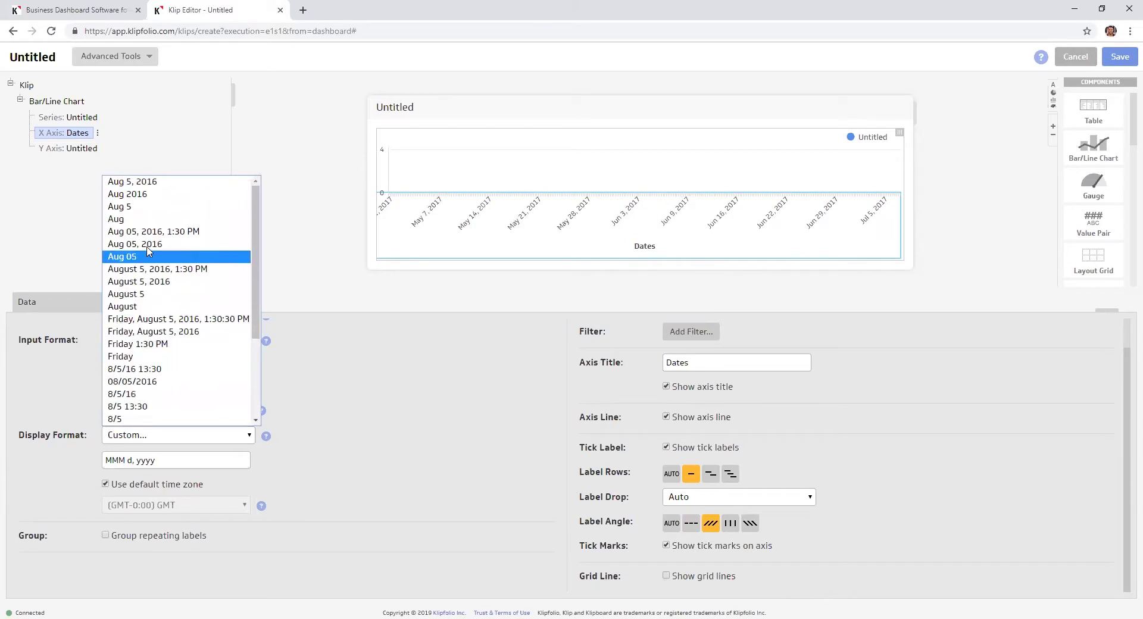
click(141, 209)
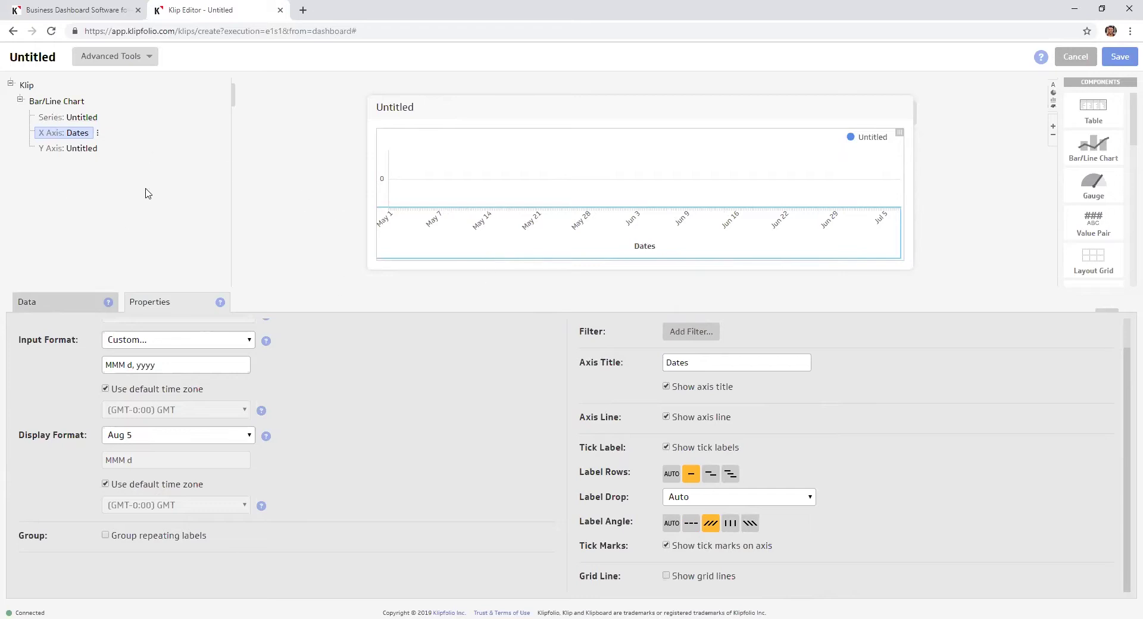
Assign the Sessions column as the data of the chart's untitled series
click(82, 118)
click(43, 304)
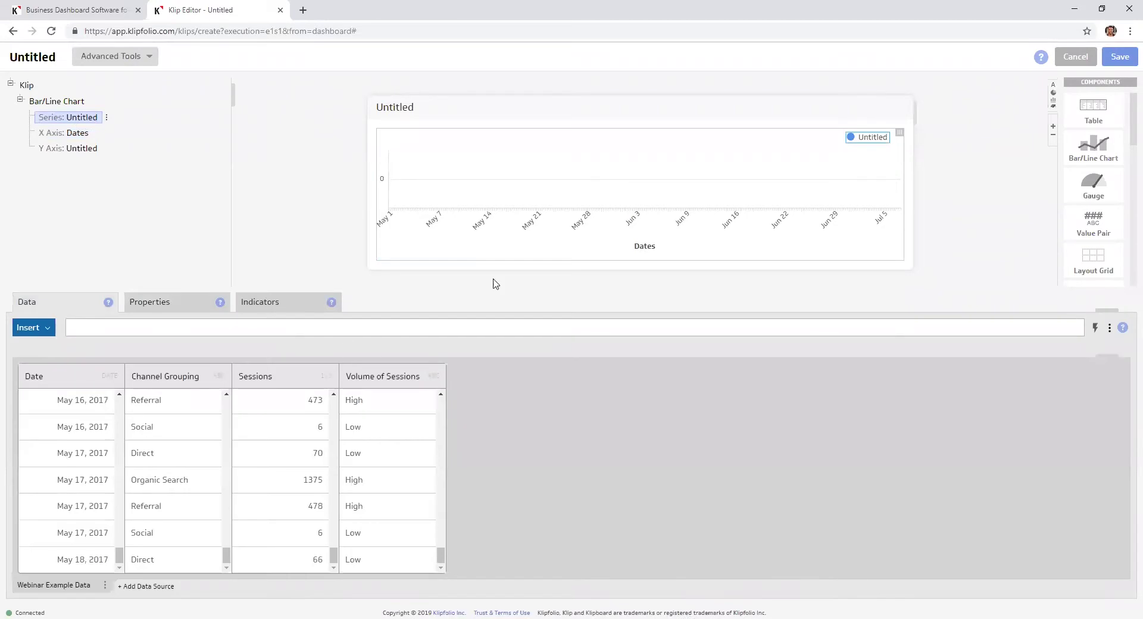
click(274, 380)
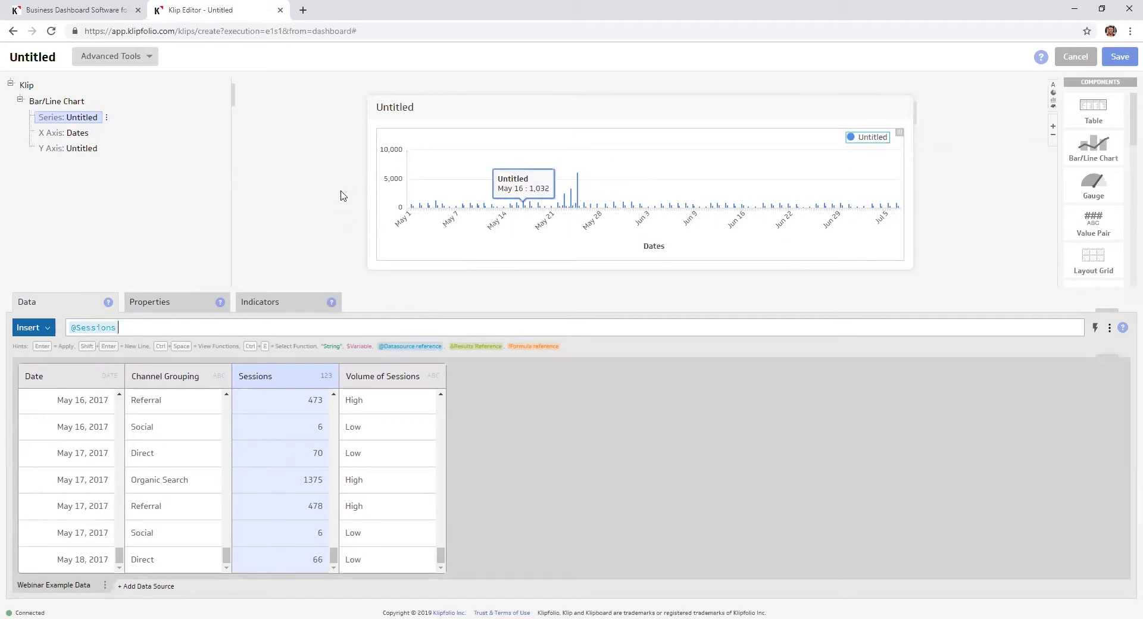
Label the series Sessions and show its values on the chart
click(154, 302)
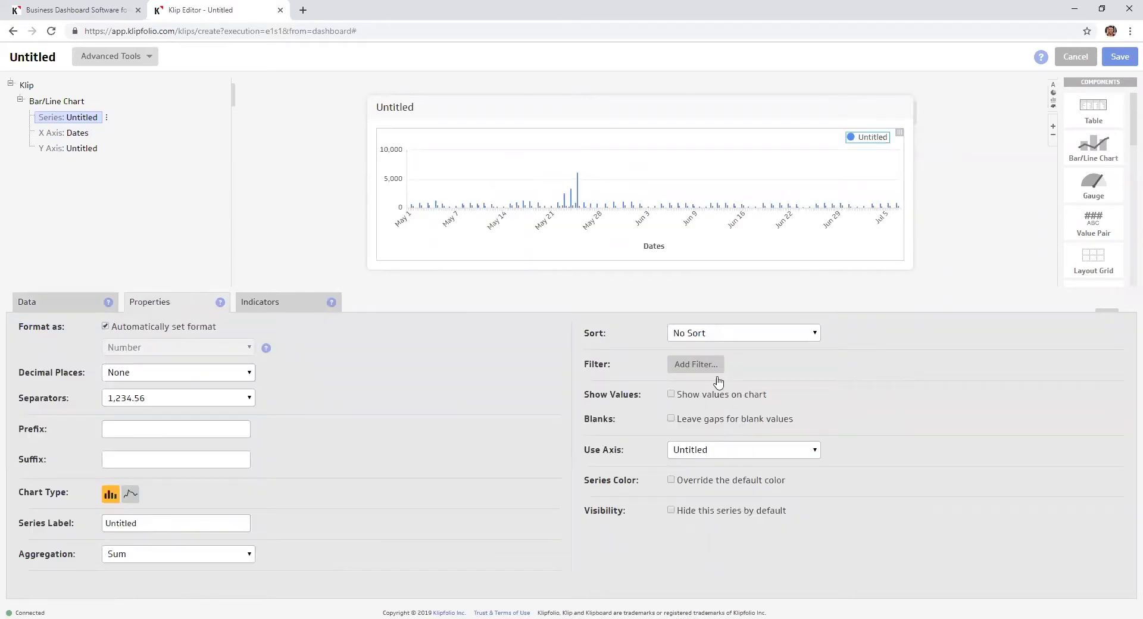
drag(161, 524, 22, 519)
text(Sess)
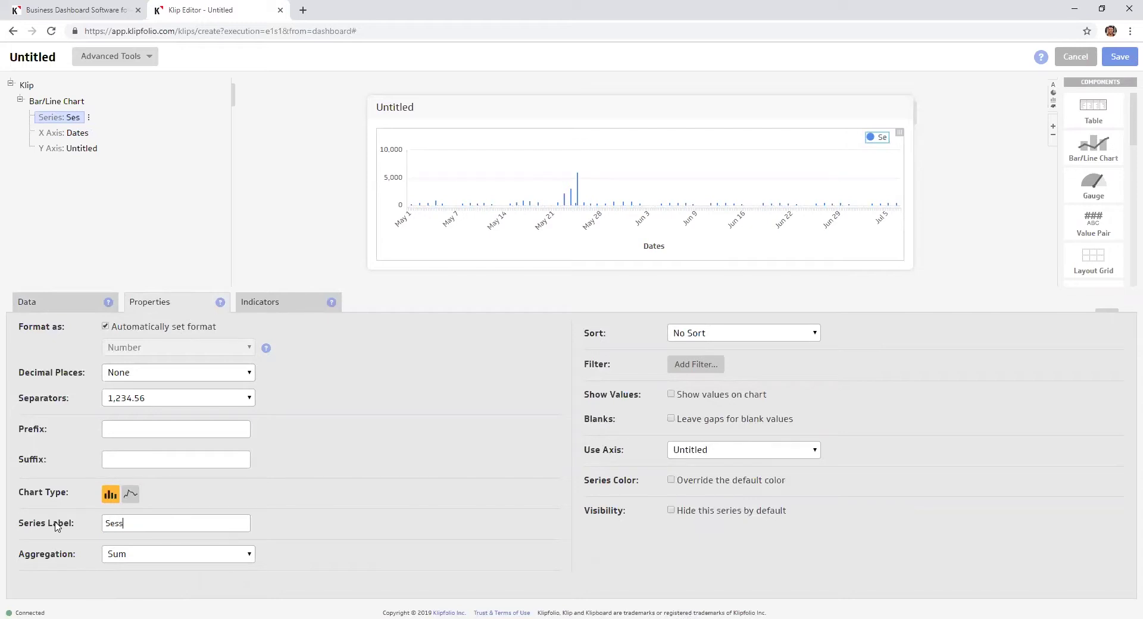
text(ions)
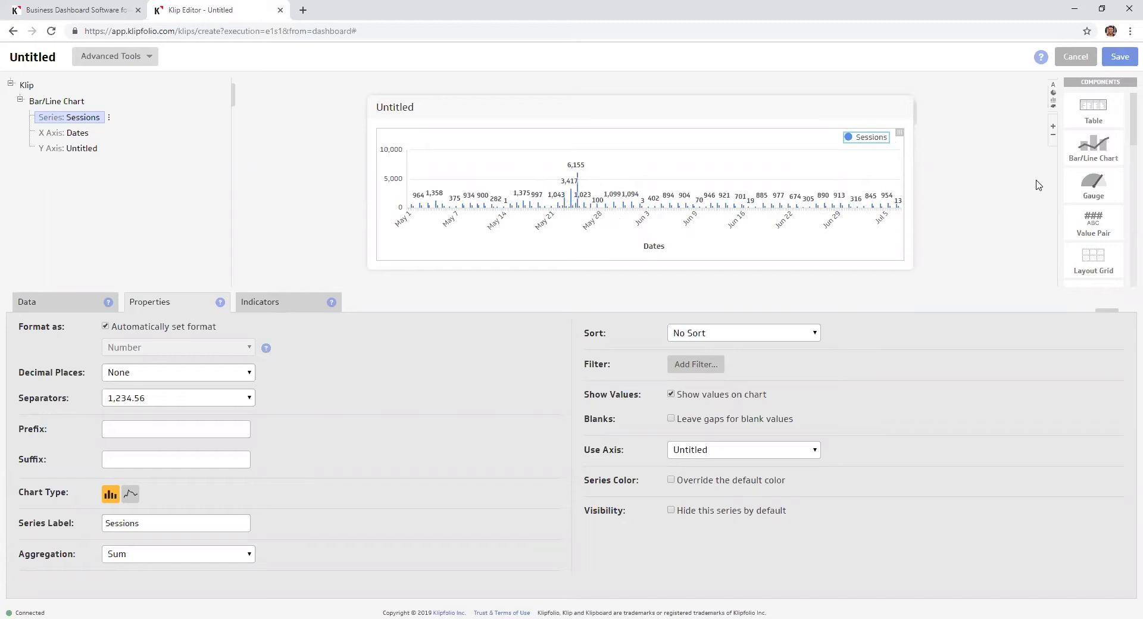
Add a layout grid above the bar/line chart and size it to 2 columns and 1 row
scroll(1090, 153, down, 5)
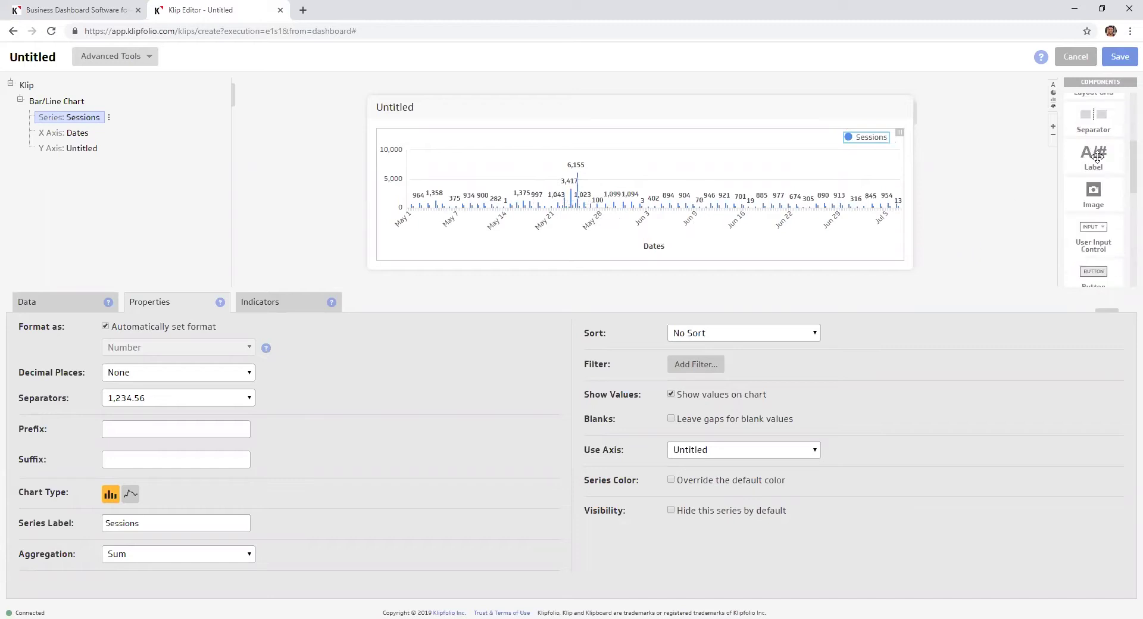
scroll(1097, 158, up, 5)
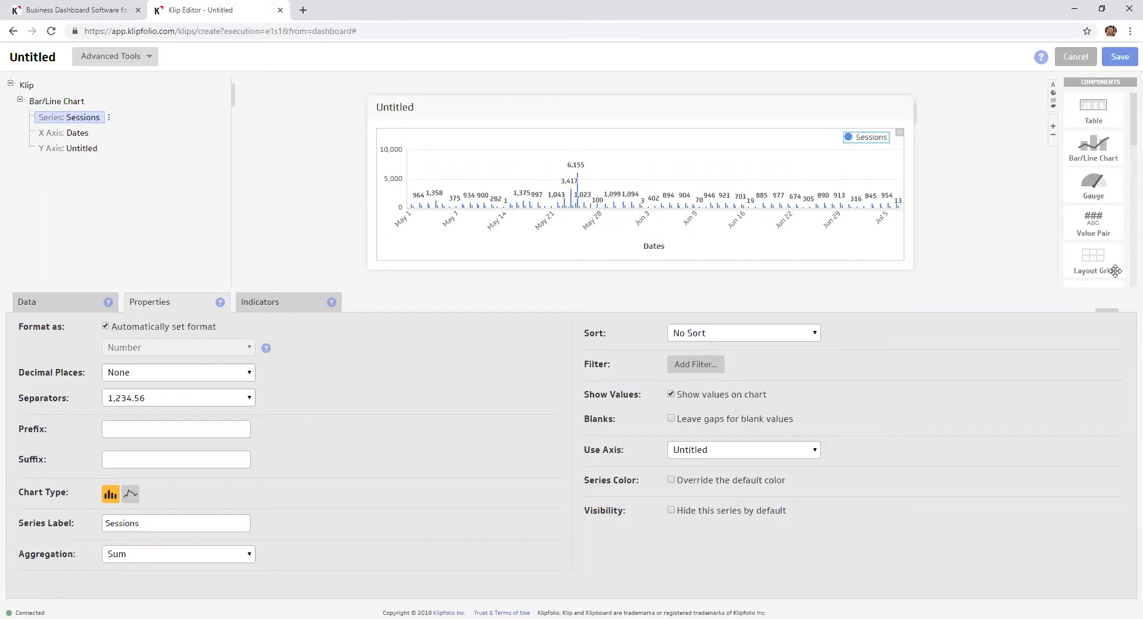
drag(1097, 260, 651, 165)
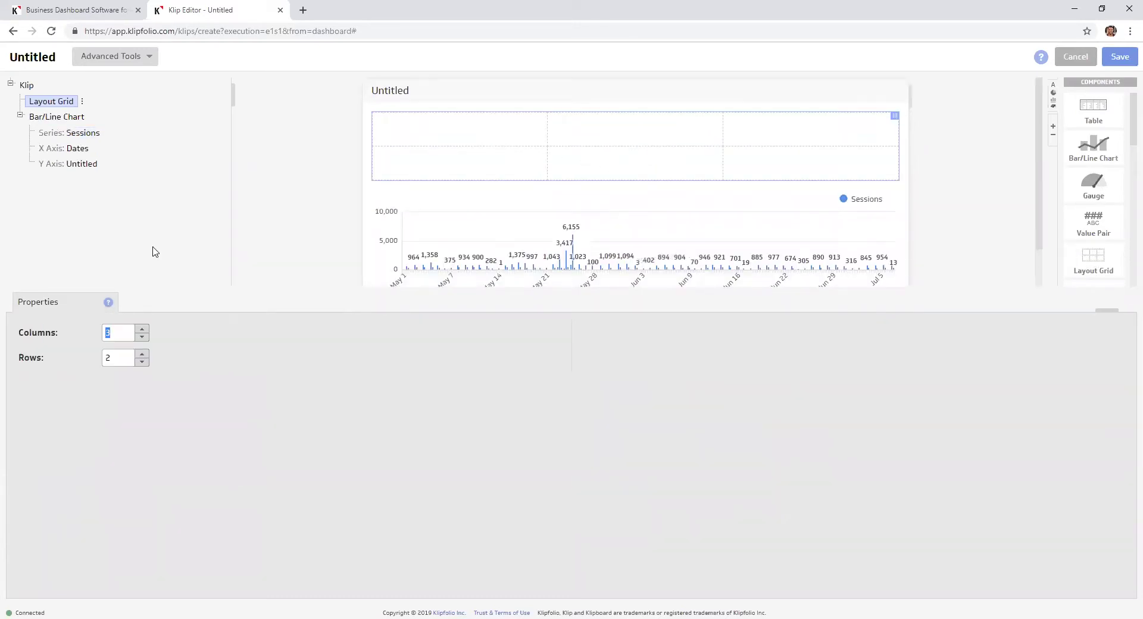
click(142, 338)
click(142, 362)
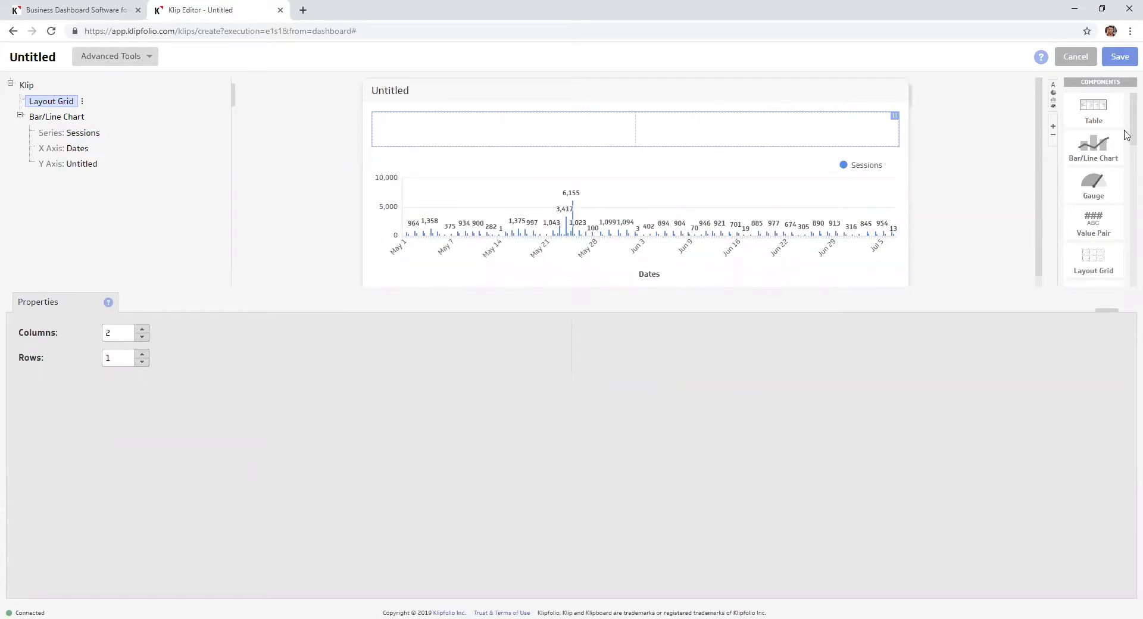
Place a user input control in each of the two layout grid cells
drag(1127, 122, 558, 152)
drag(1094, 190, 806, 145)
drag(895, 165, 605, 140)
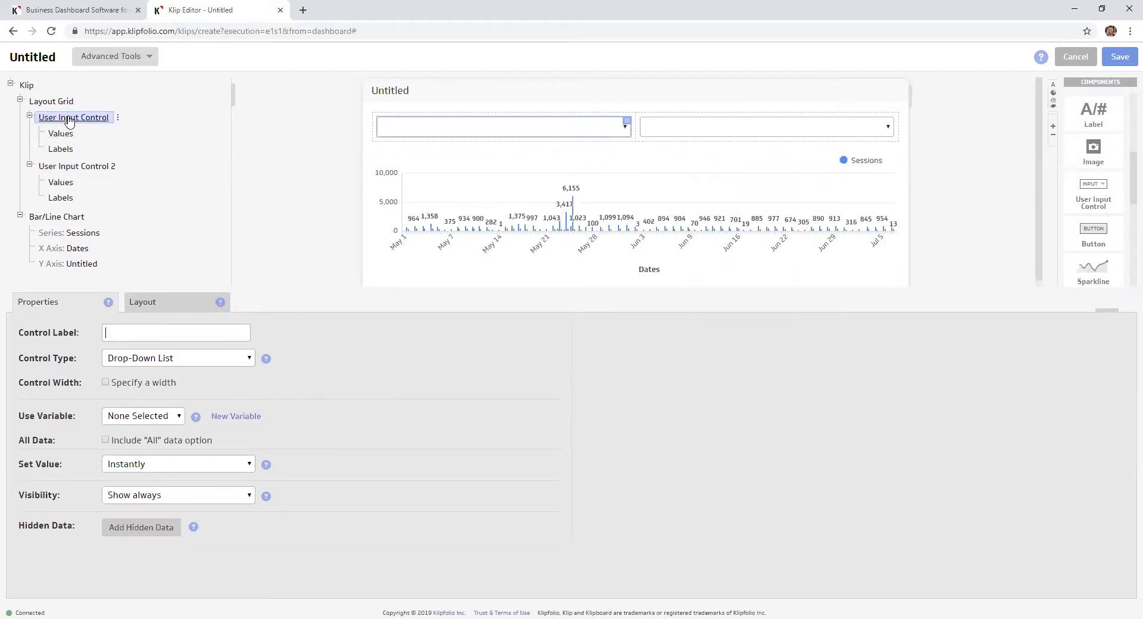
Set the control label of the first user input control to Start Date
click(187, 334)
text(S)
text(TART)
key(BackSpace)
key(BackSpace)
key(BackSpace)
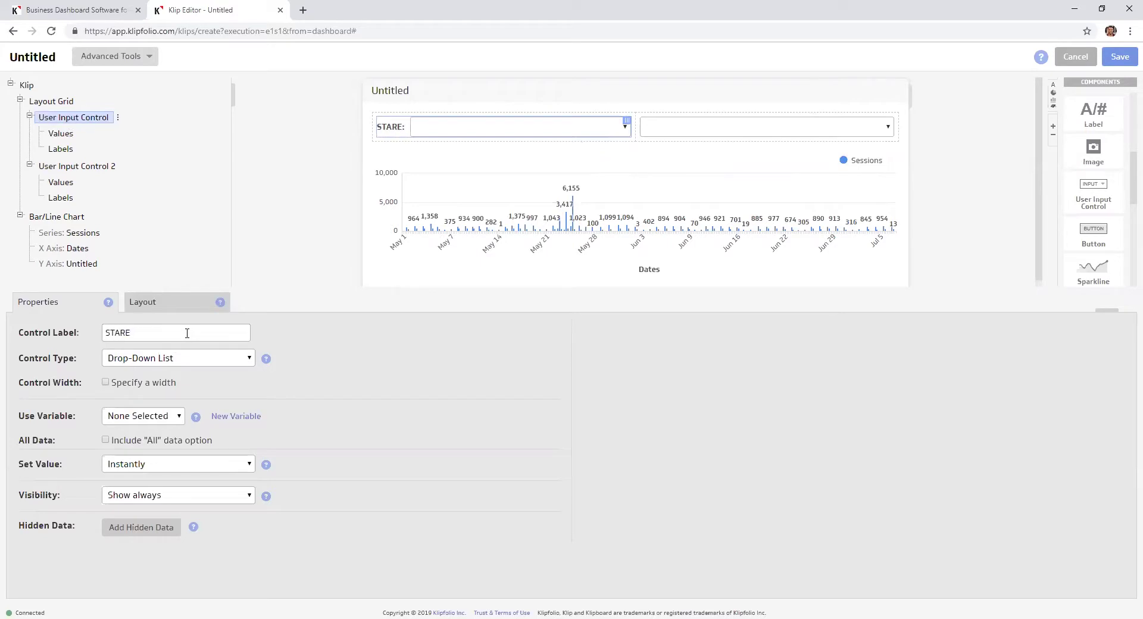
text(tart Date)
Rename the first user input control component to Start Date in the component tree
click(118, 118)
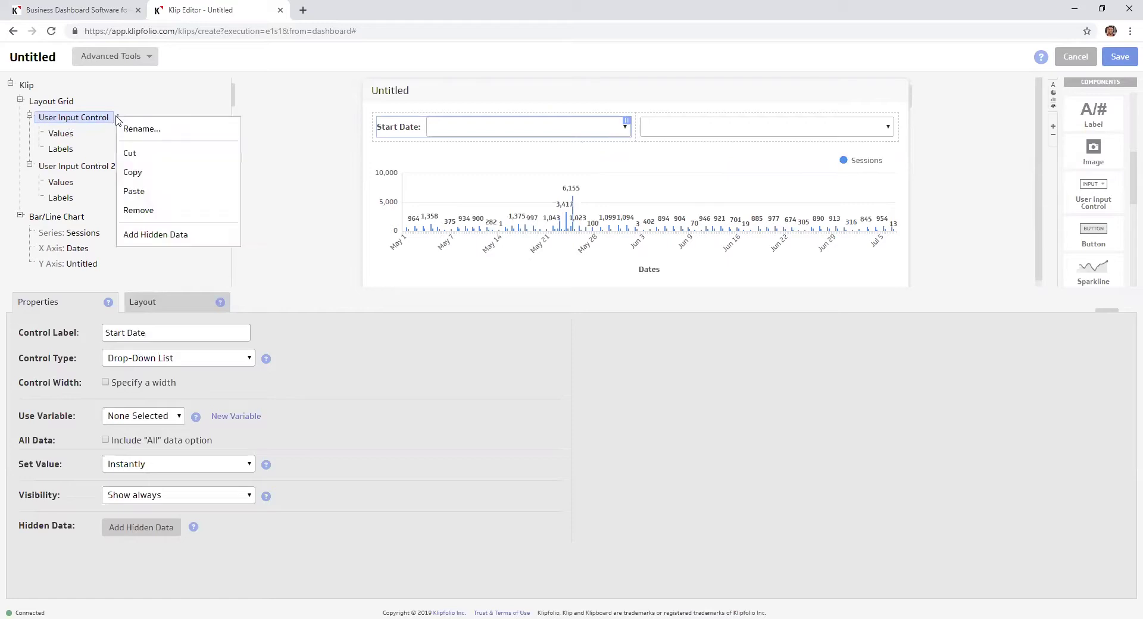
click(140, 128)
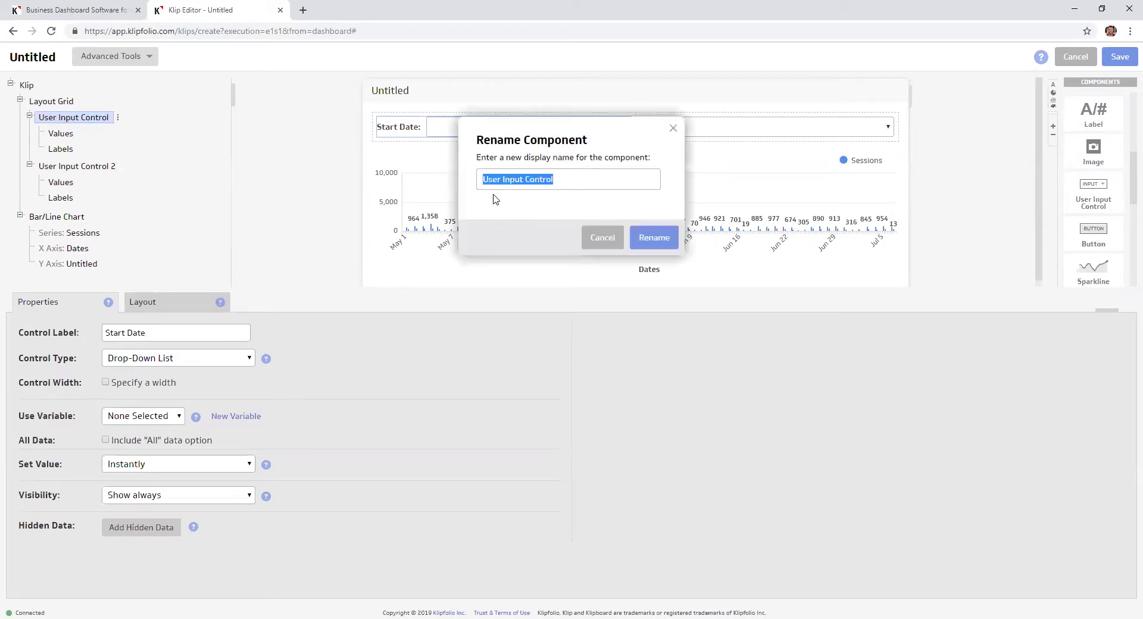
text(Start)
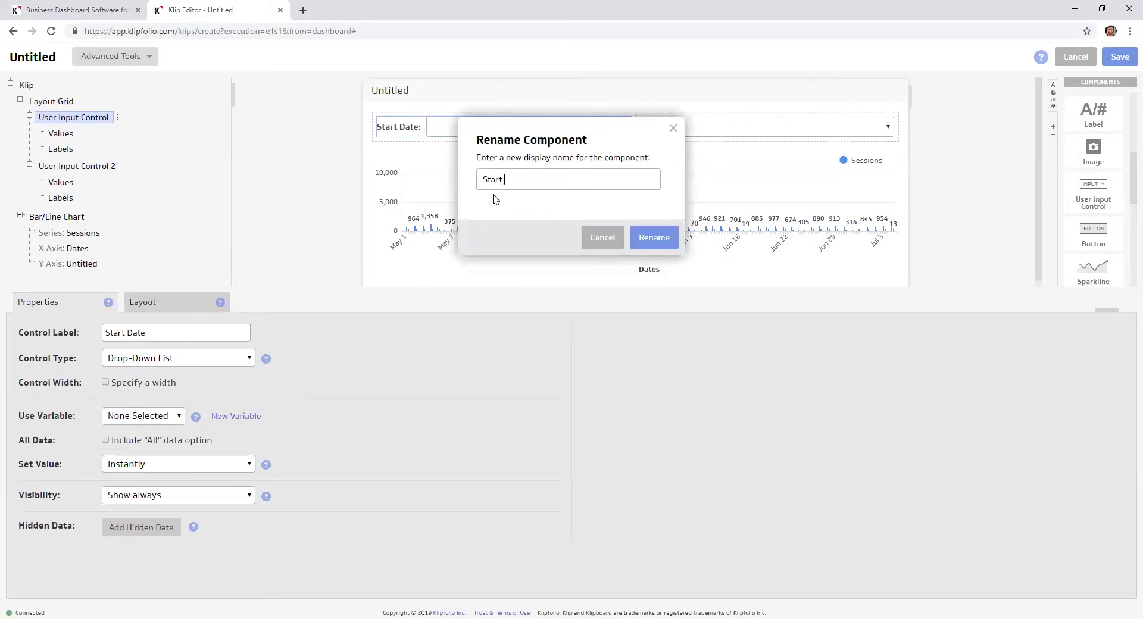
text( Date)
click(655, 241)
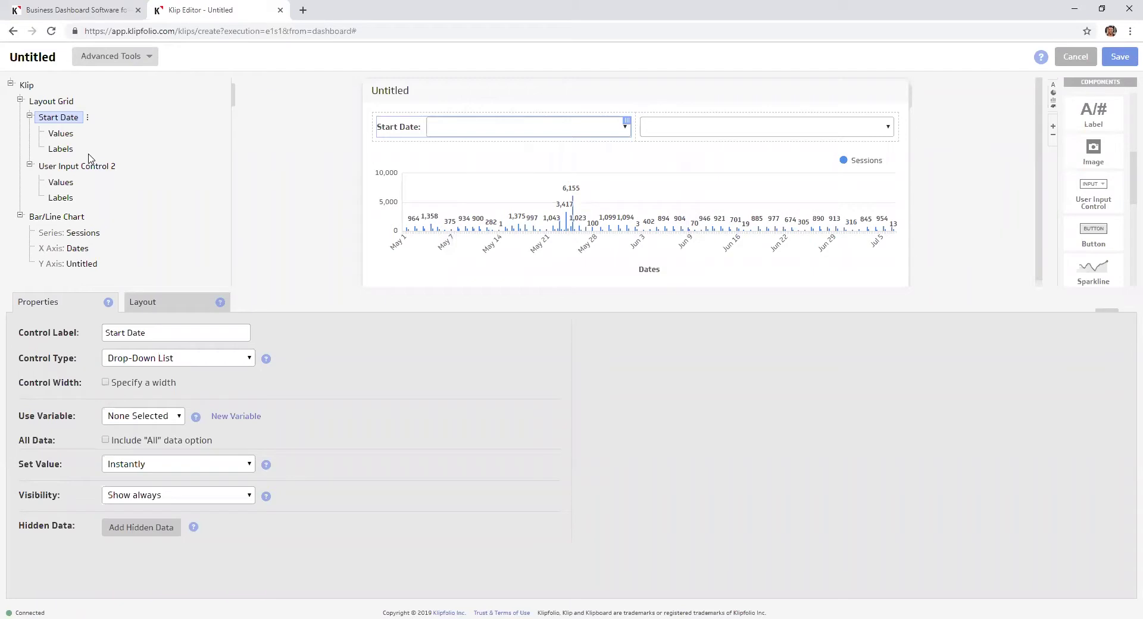
Set the control label of the second user input control to End Date
click(106, 166)
text(E)
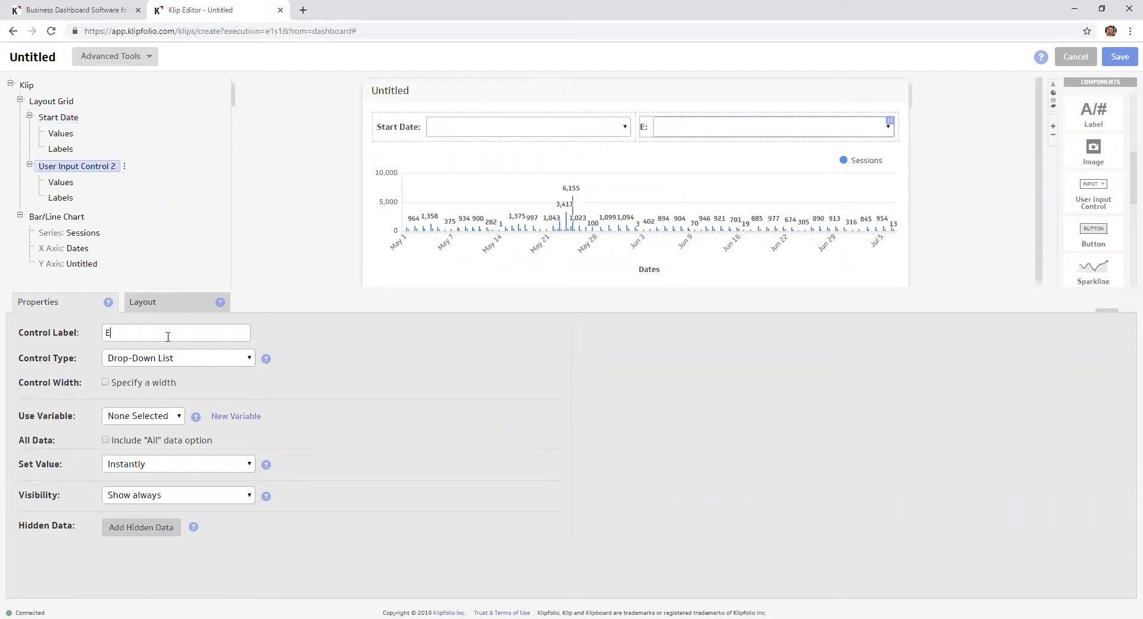
text(nd Date)
Rename the User Input Control 2 component to End Date in the component tree
click(124, 166)
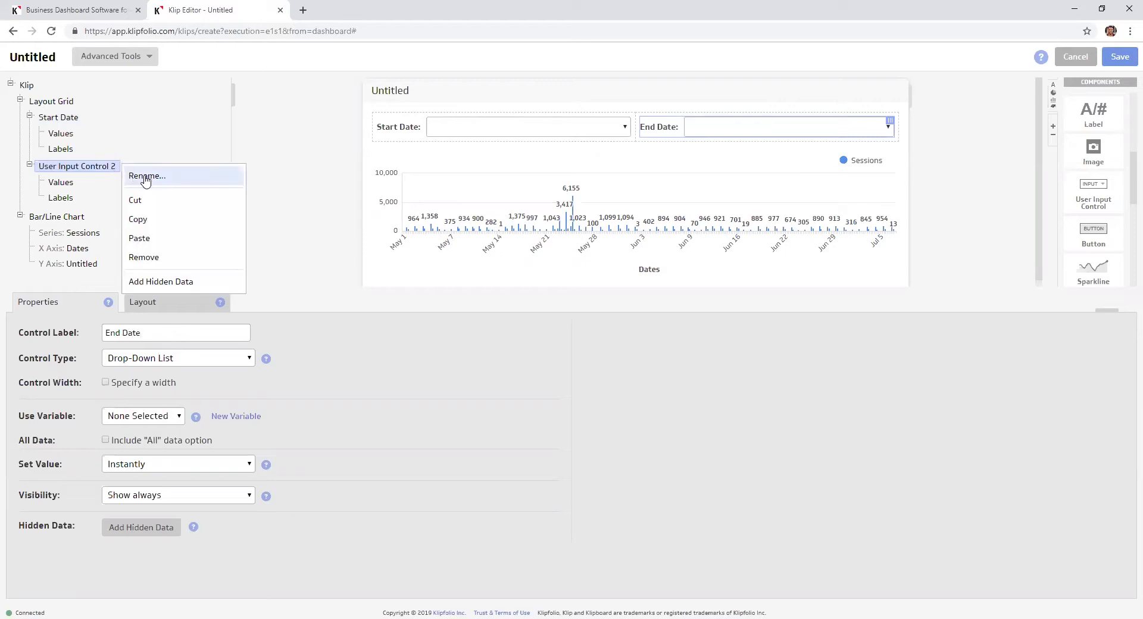
click(143, 174)
key(BackSpace)
text(E)
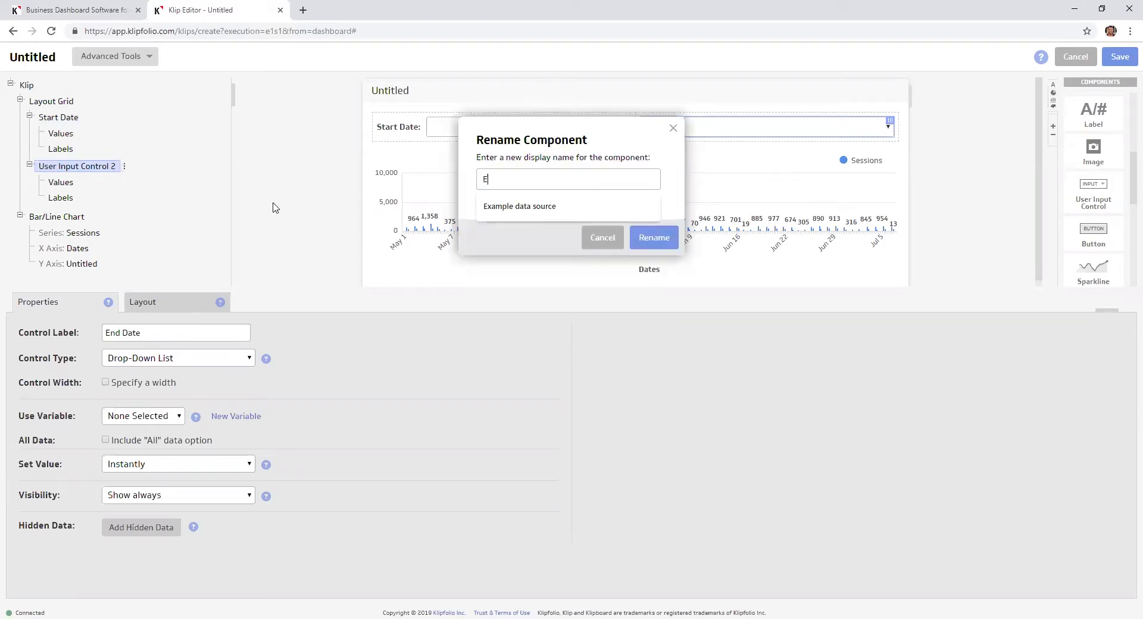
text(nd Date)
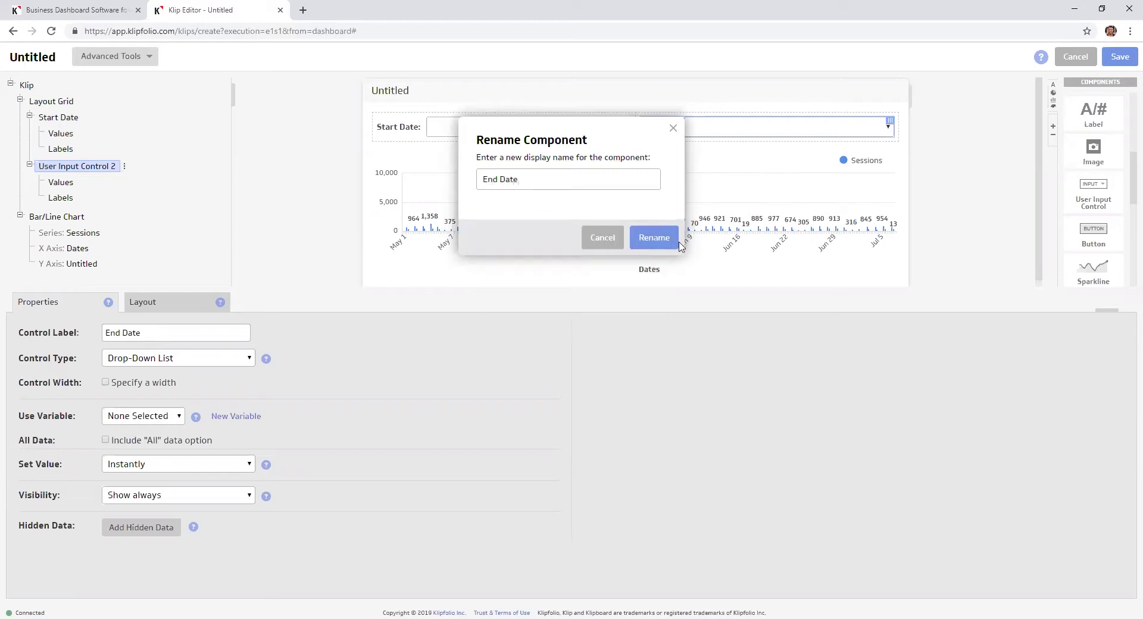
click(641, 230)
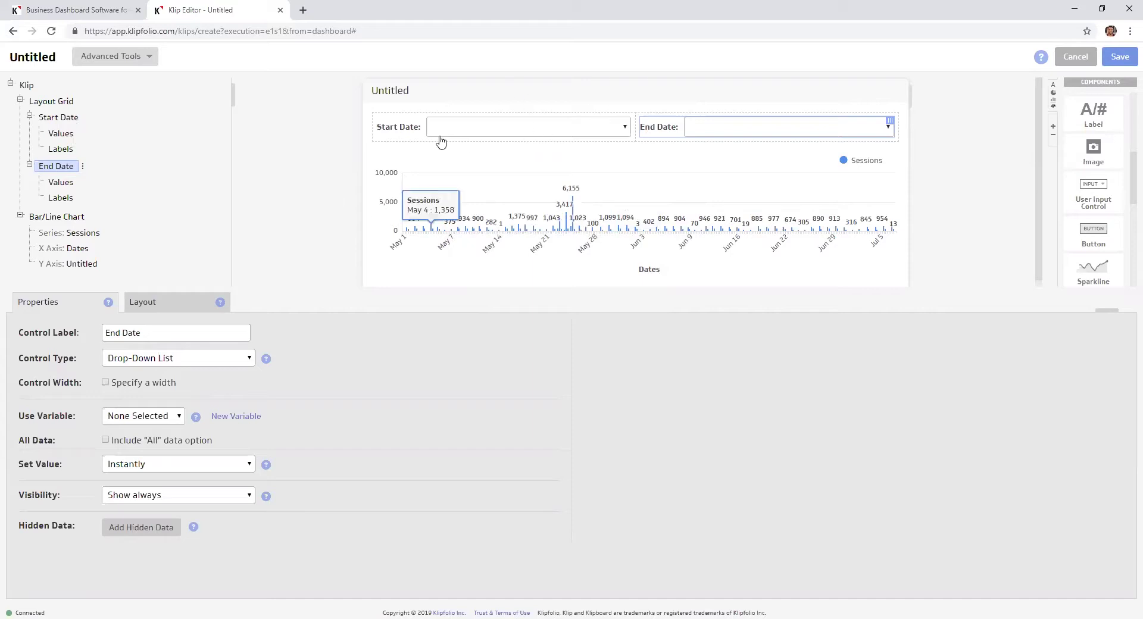
Change the End Date and Start Date controls to the Date Picker type and check their calendars in the preview
click(152, 357)
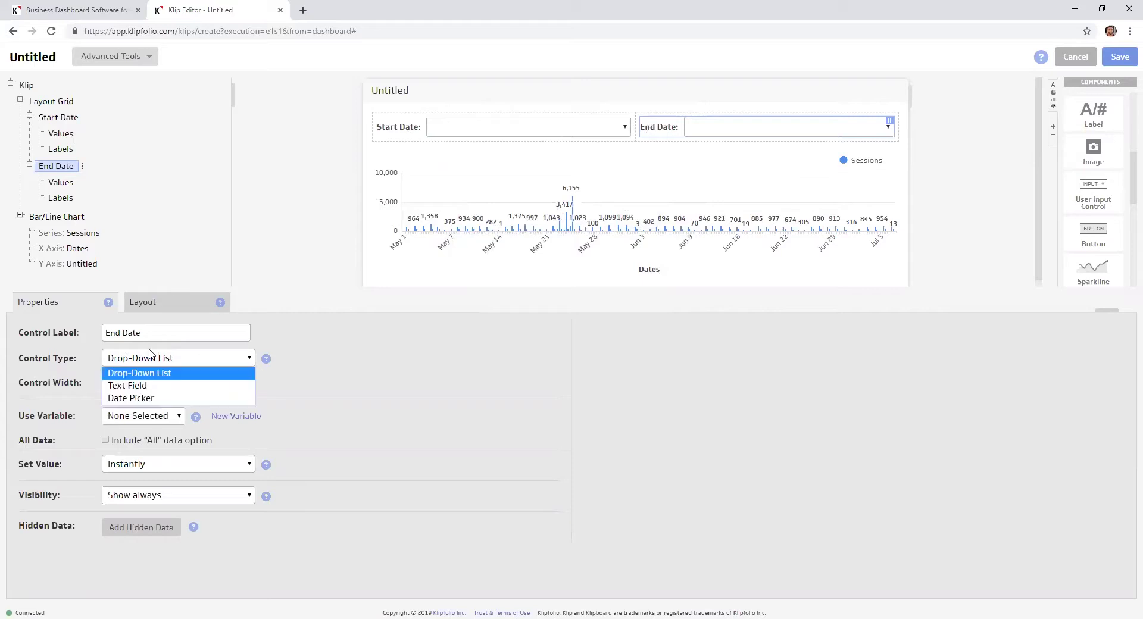
click(154, 398)
click(58, 117)
click(164, 359)
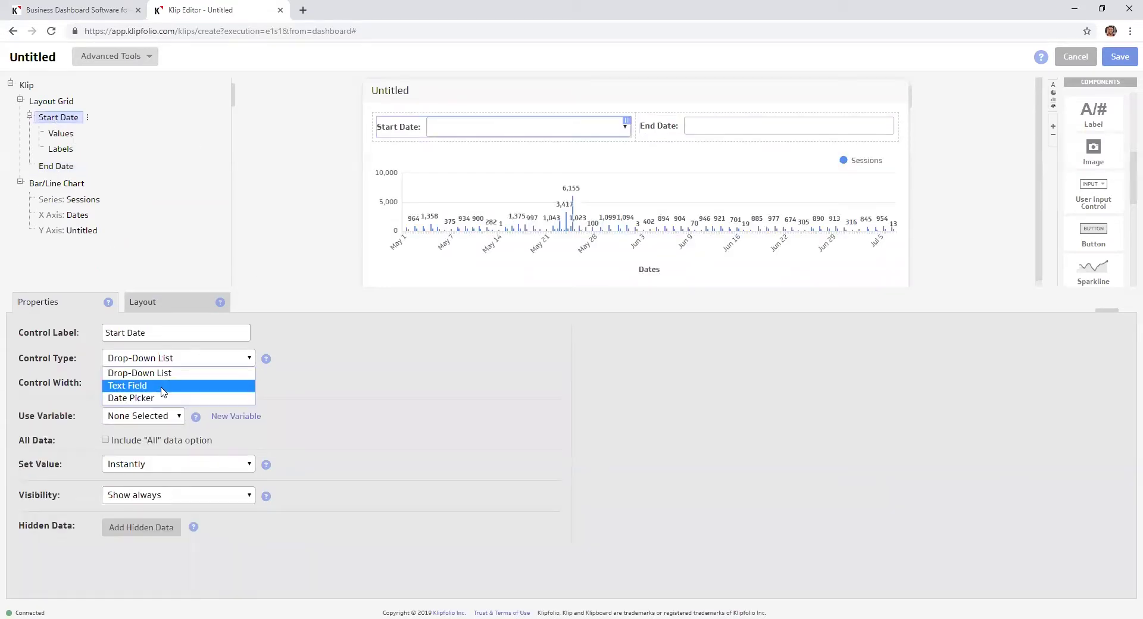
click(162, 398)
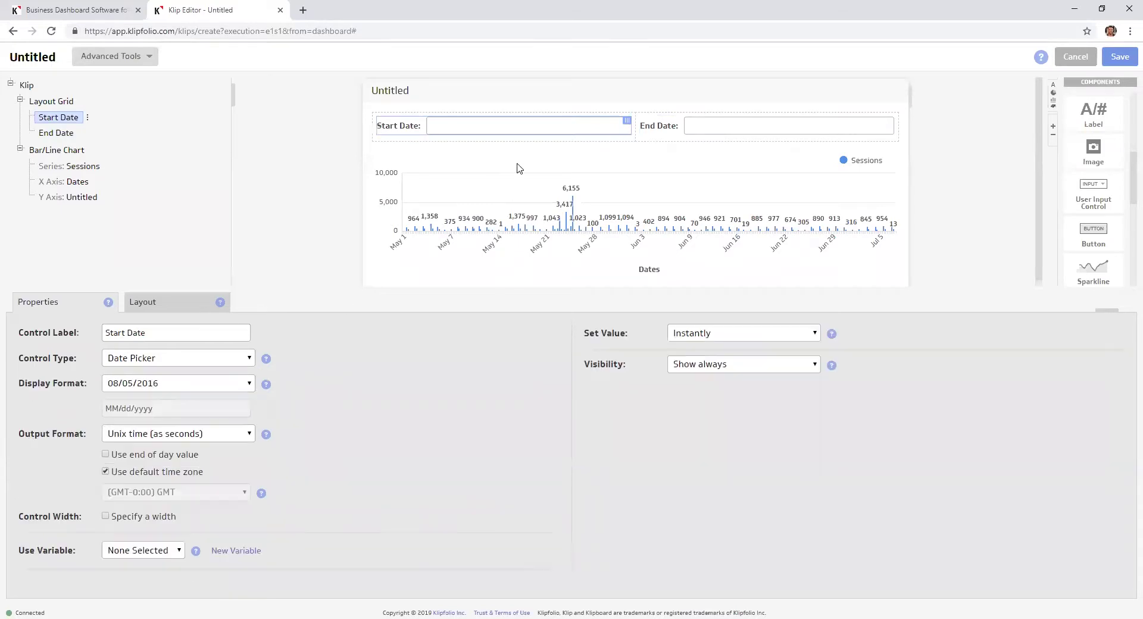
click(498, 126)
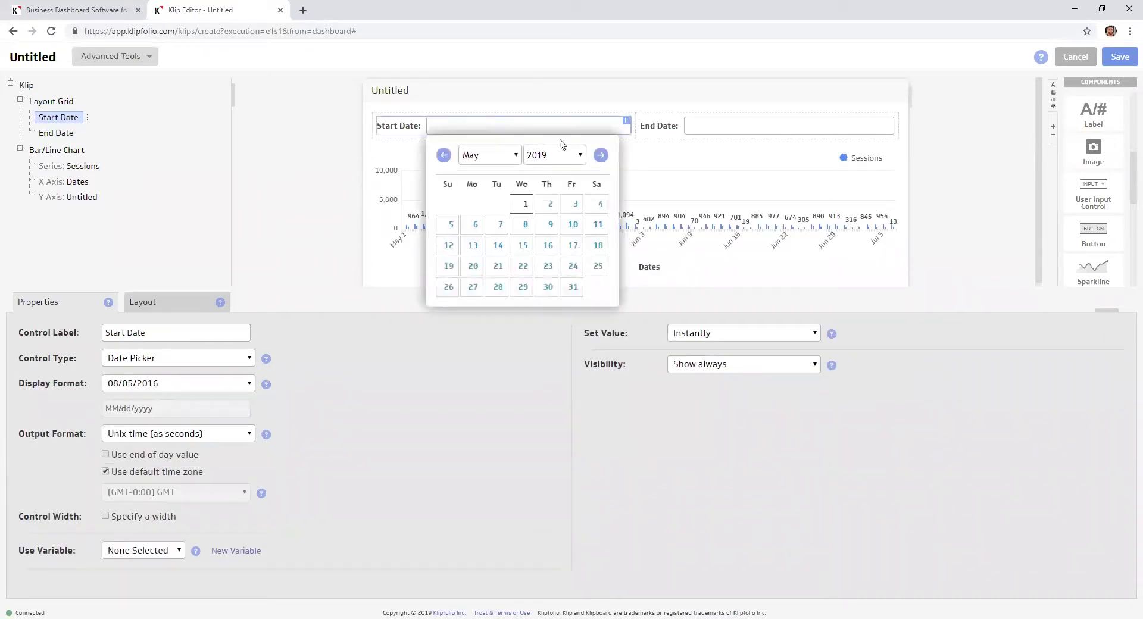
click(748, 125)
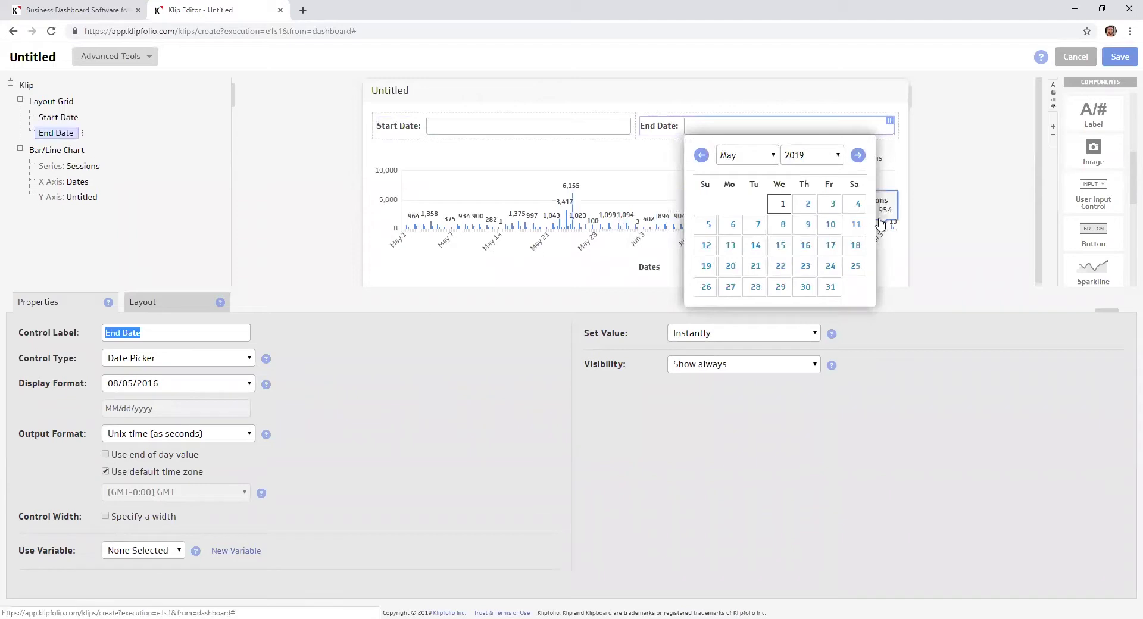
click(984, 169)
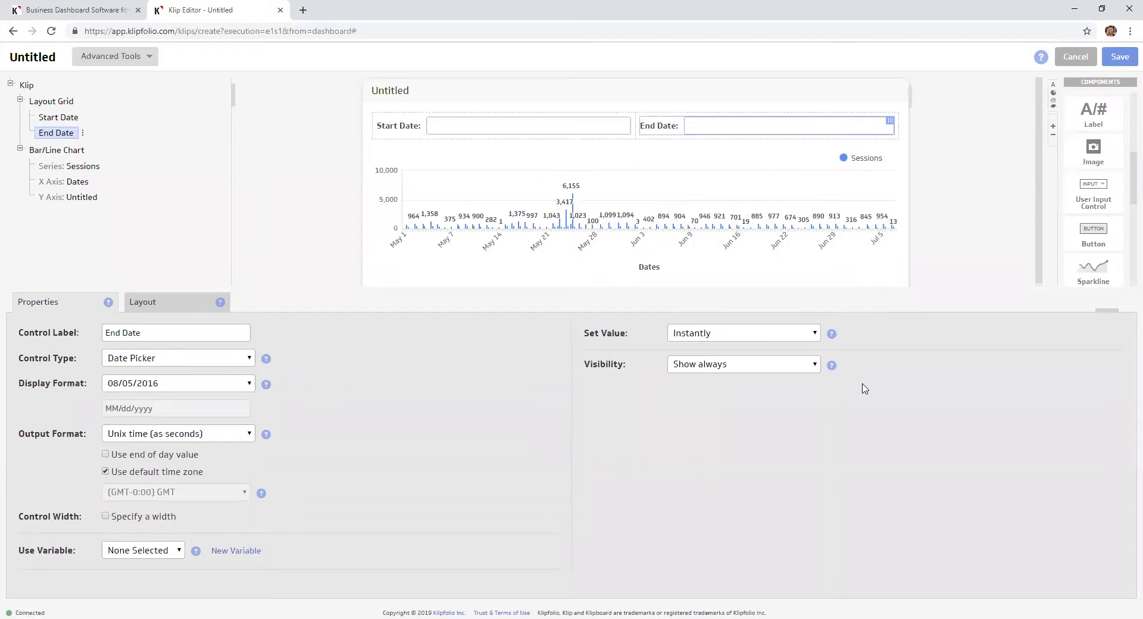
Create a new variable named startdate for the Start Date control
click(55, 118)
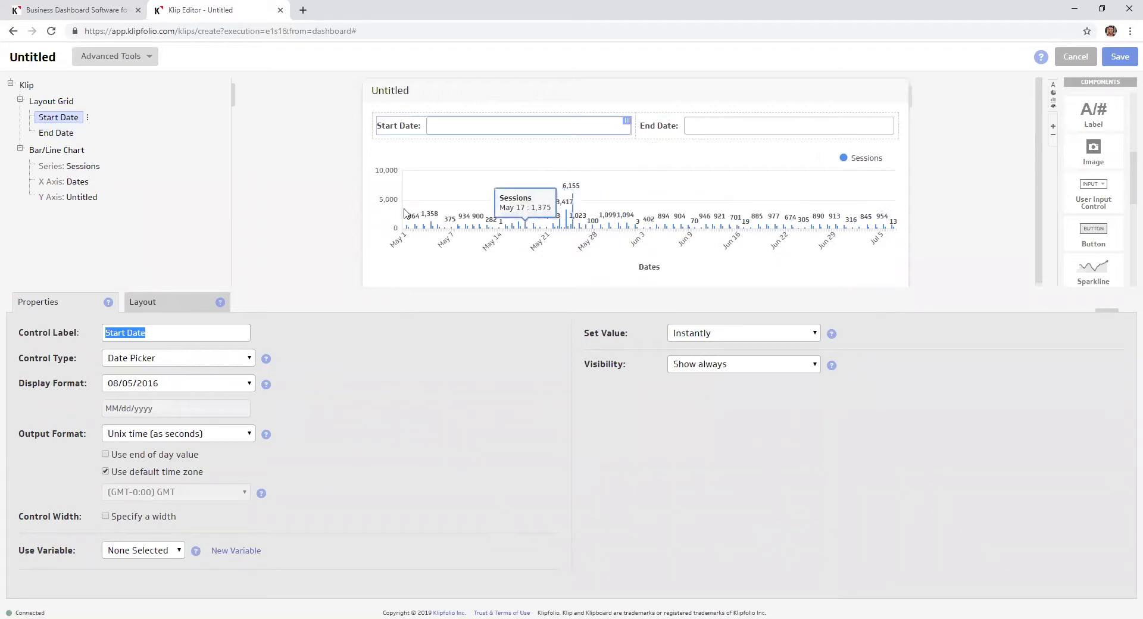
click(239, 553)
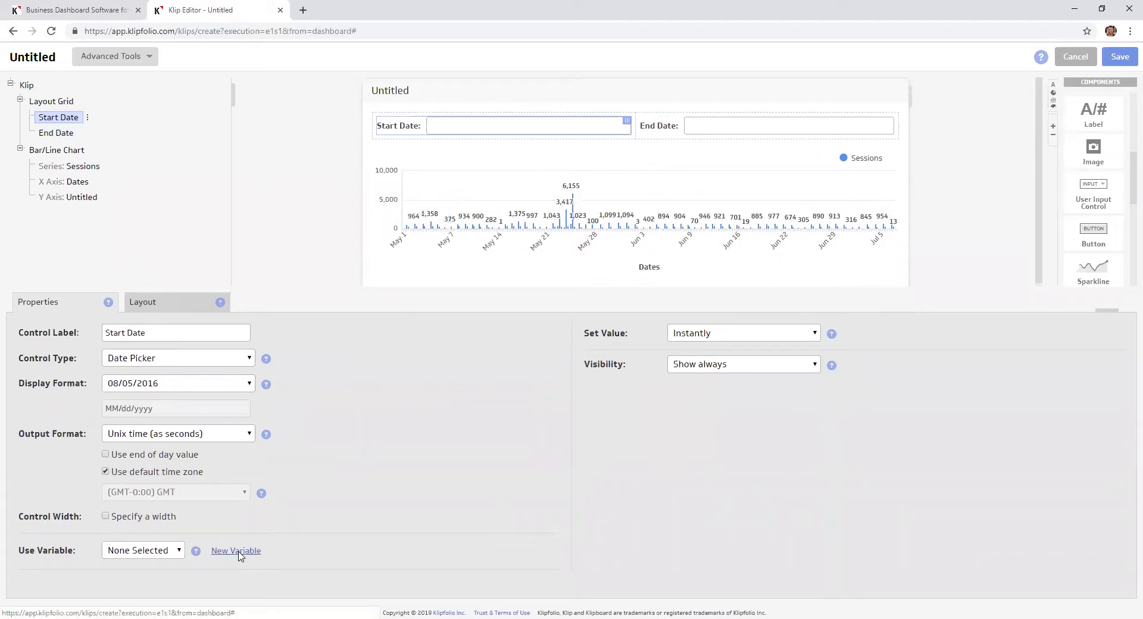
text(startdate)
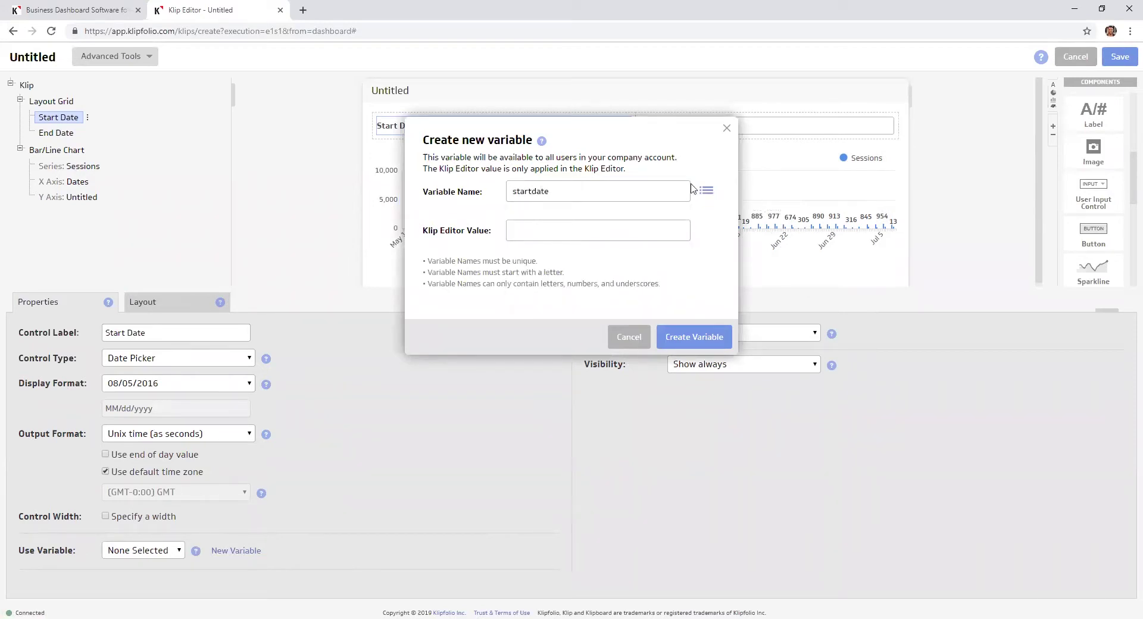
click(685, 335)
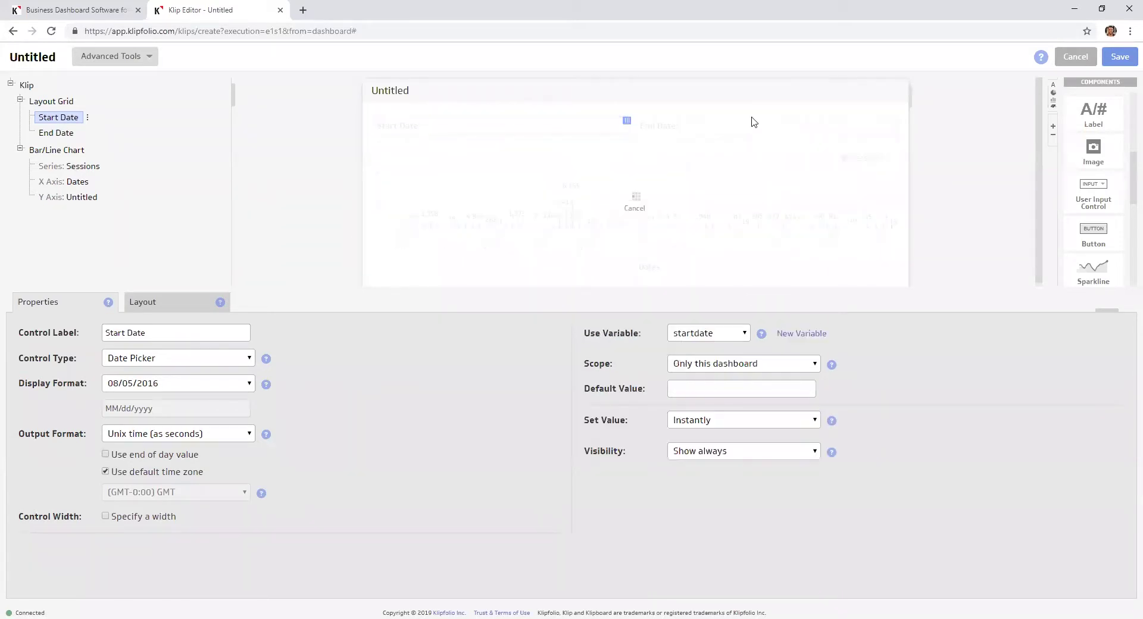
Create a new variable named enddate for the End Date control
click(678, 124)
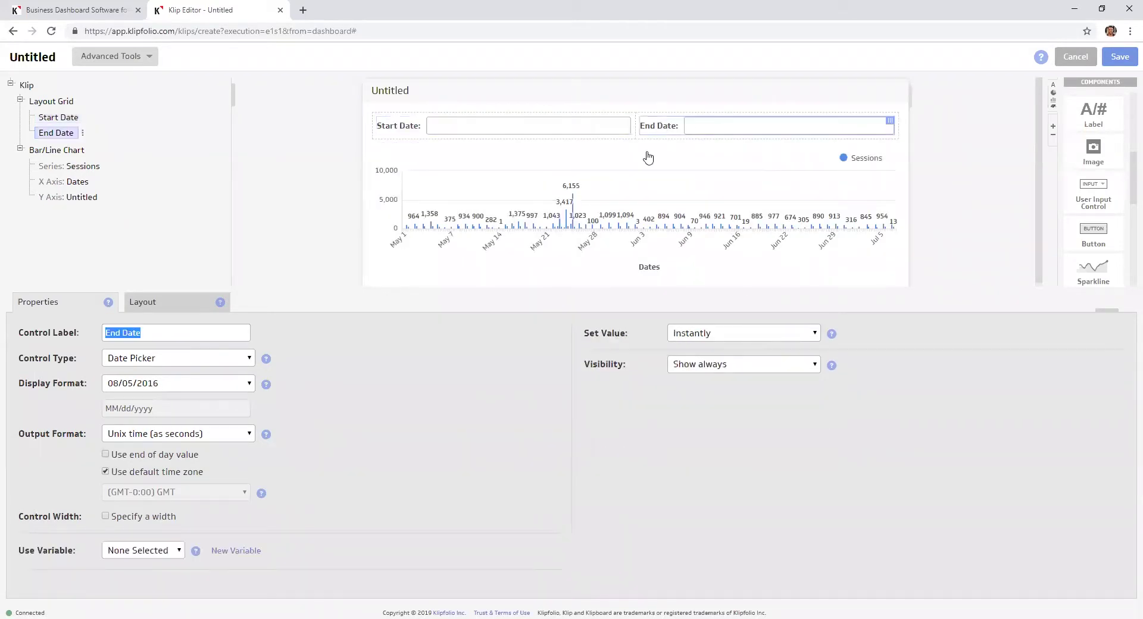
click(220, 555)
text(enddate)
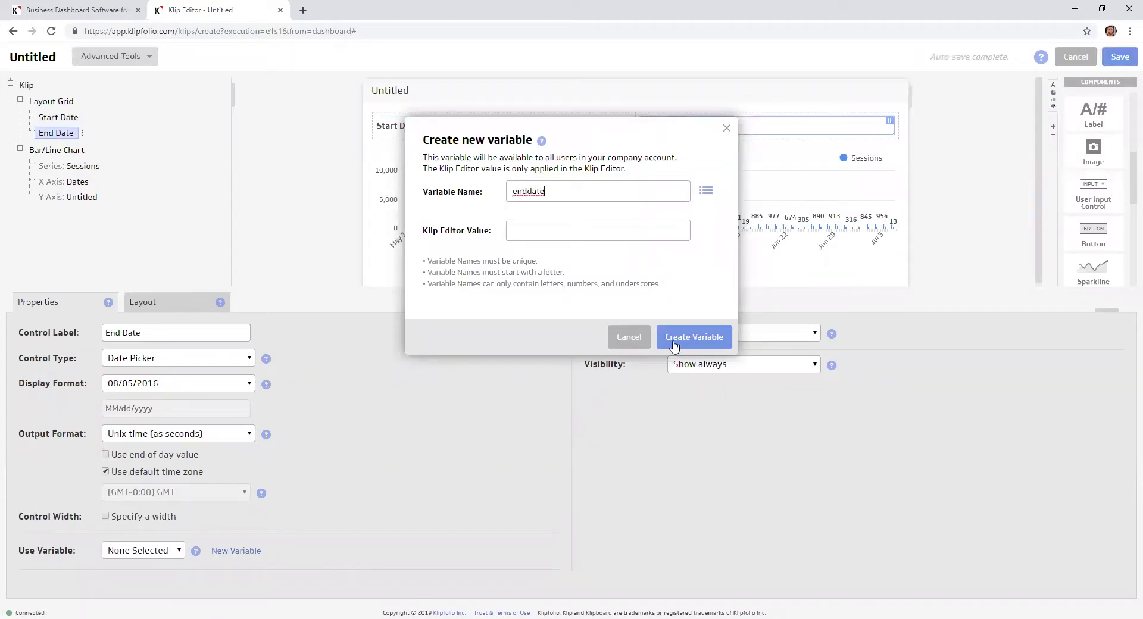
click(677, 337)
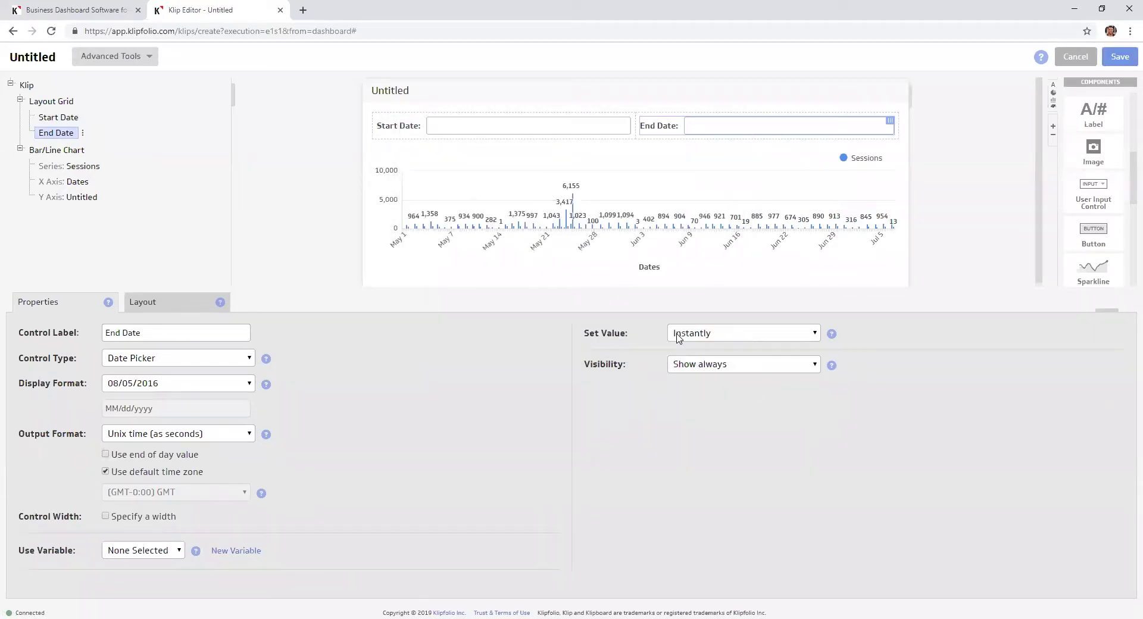
Set the Start Date picker to 04/02/2019 and the End Date picker to 05/01/2019 in the Klip preview
click(515, 131)
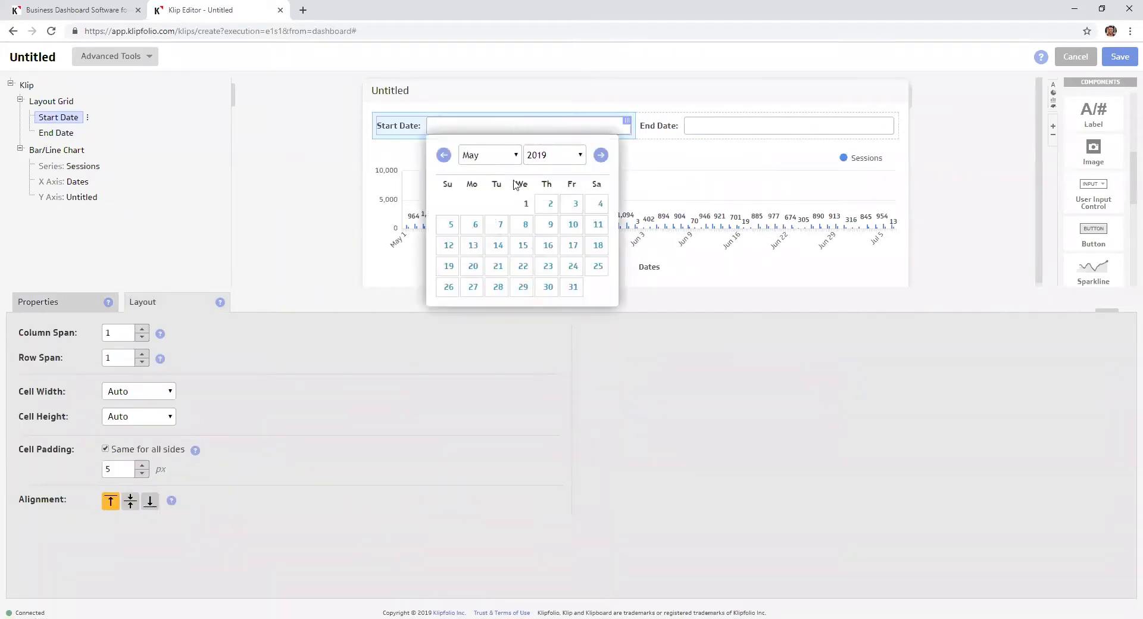
click(489, 155)
click(488, 205)
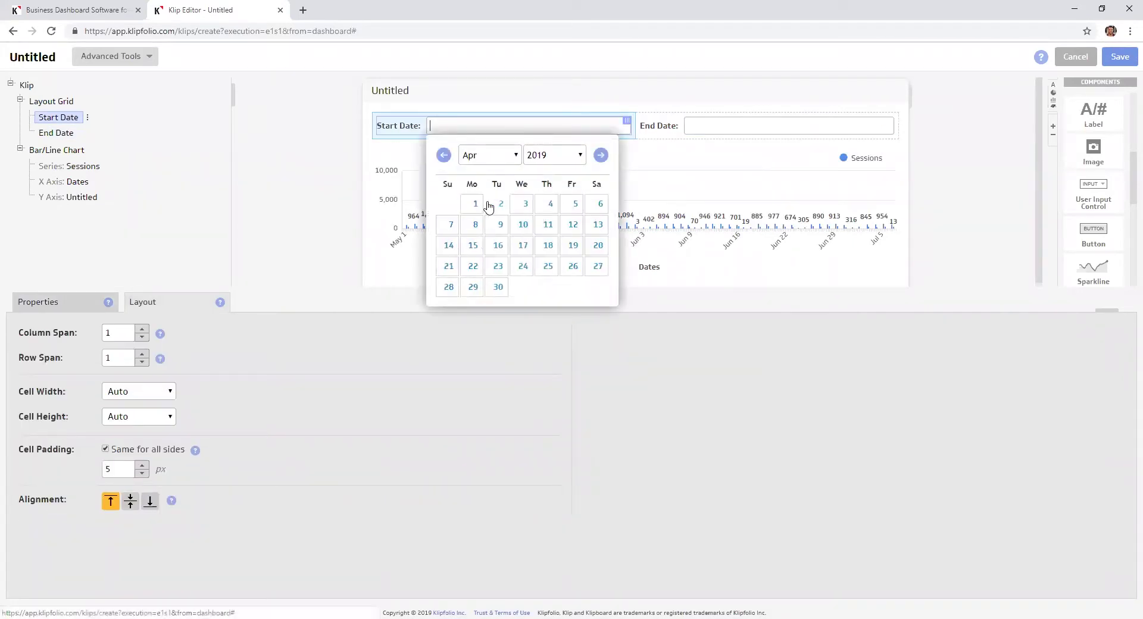
click(489, 205)
click(722, 125)
click(780, 204)
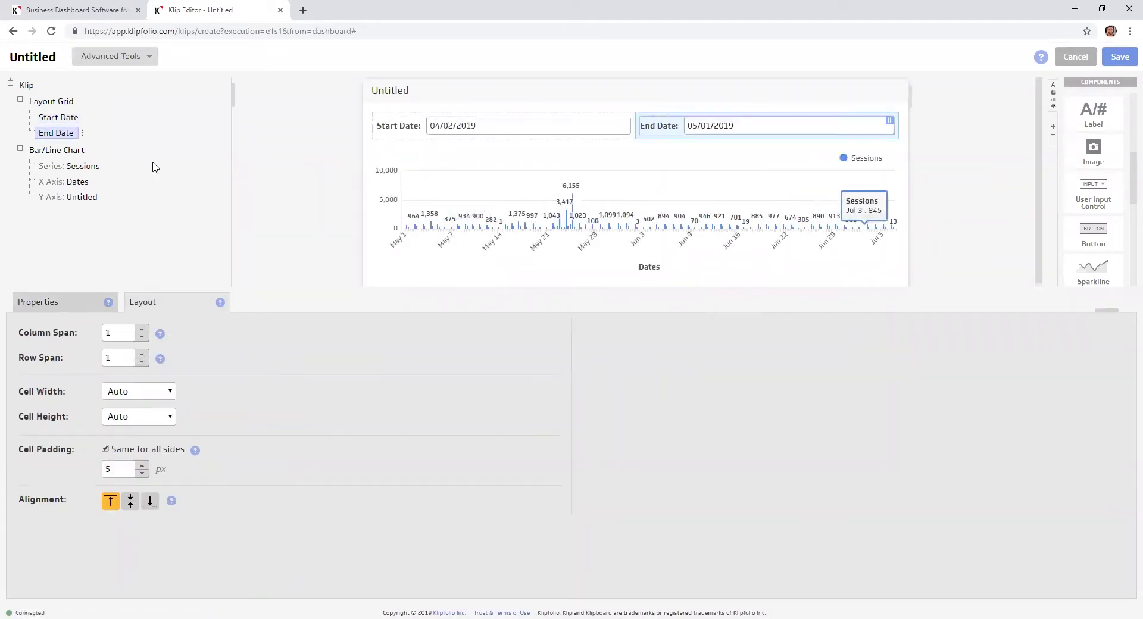
Add a filter condition to the Dates X axis that keeps dates on or after the startdate variable
click(42, 184)
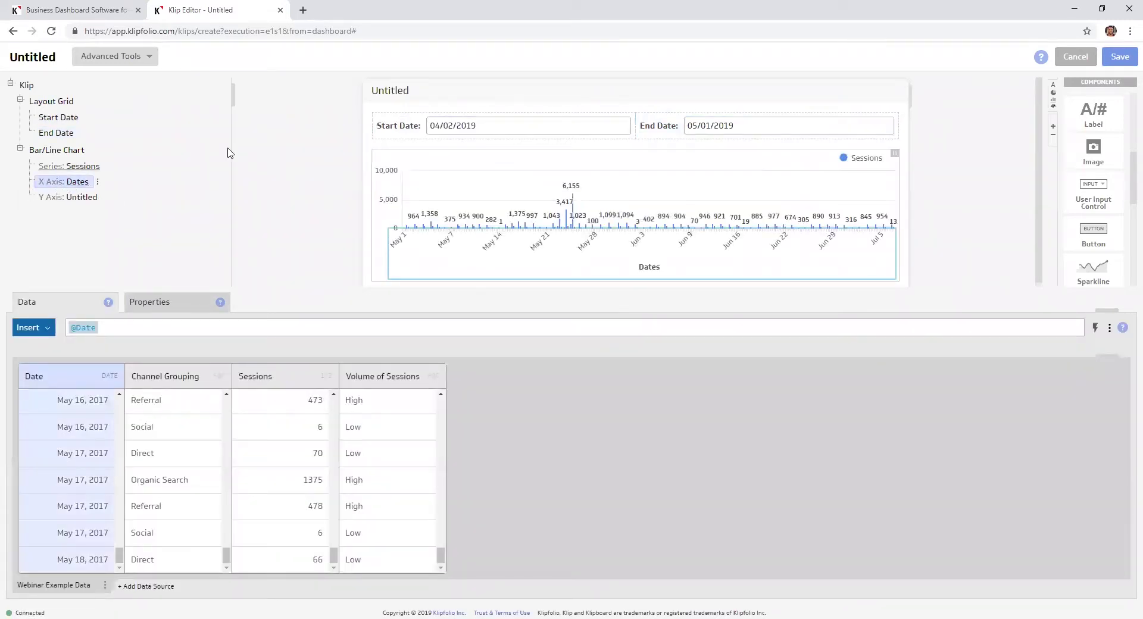
click(145, 303)
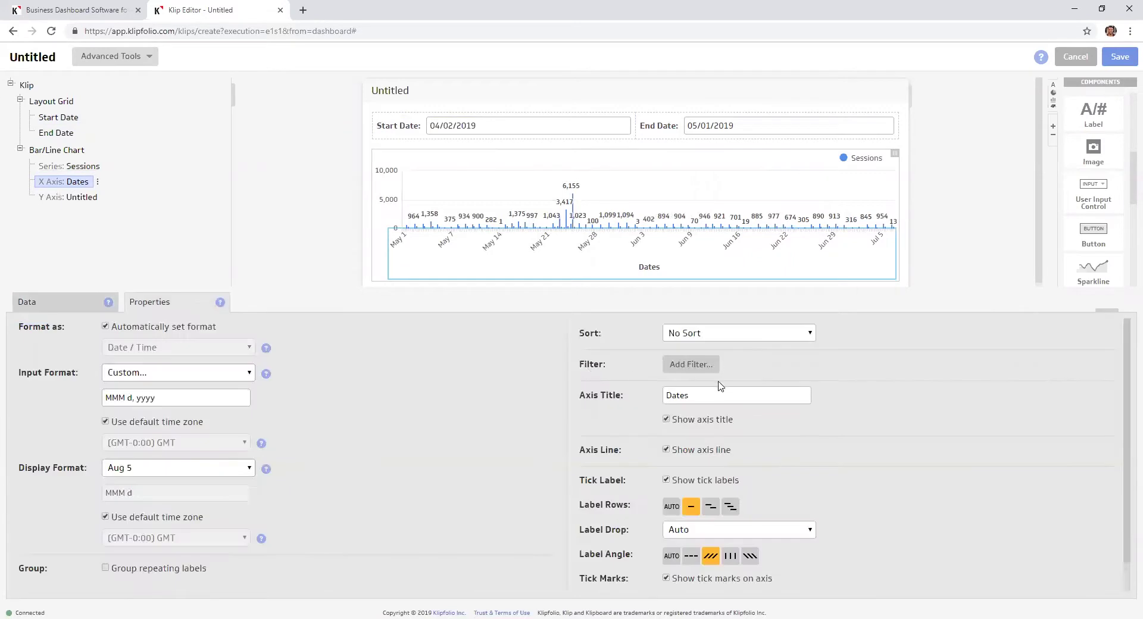
click(689, 365)
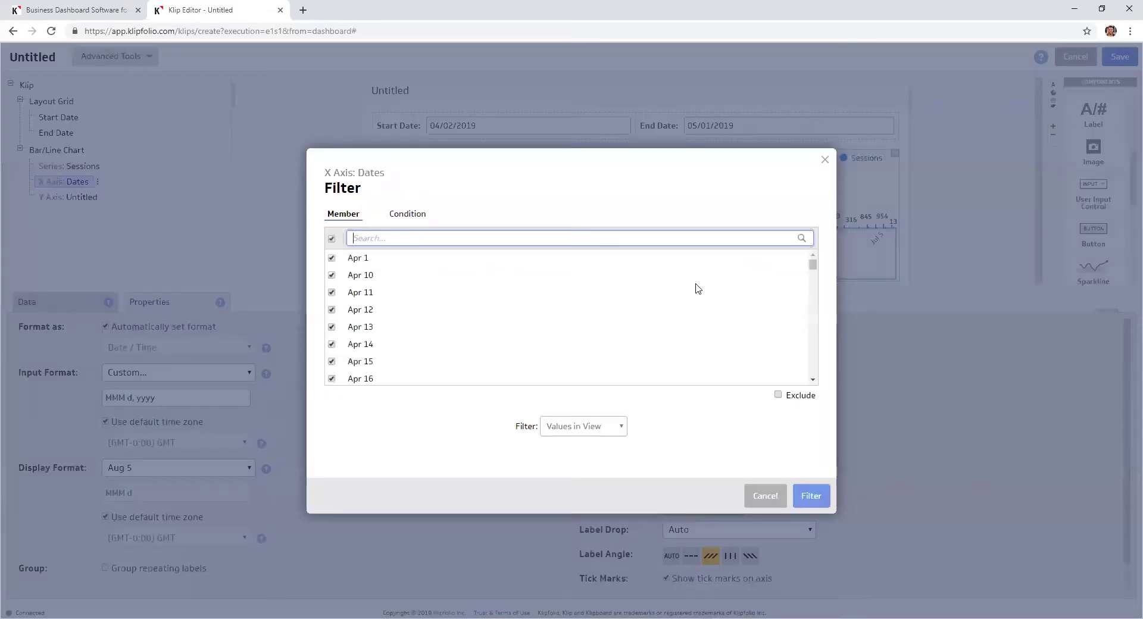
click(408, 215)
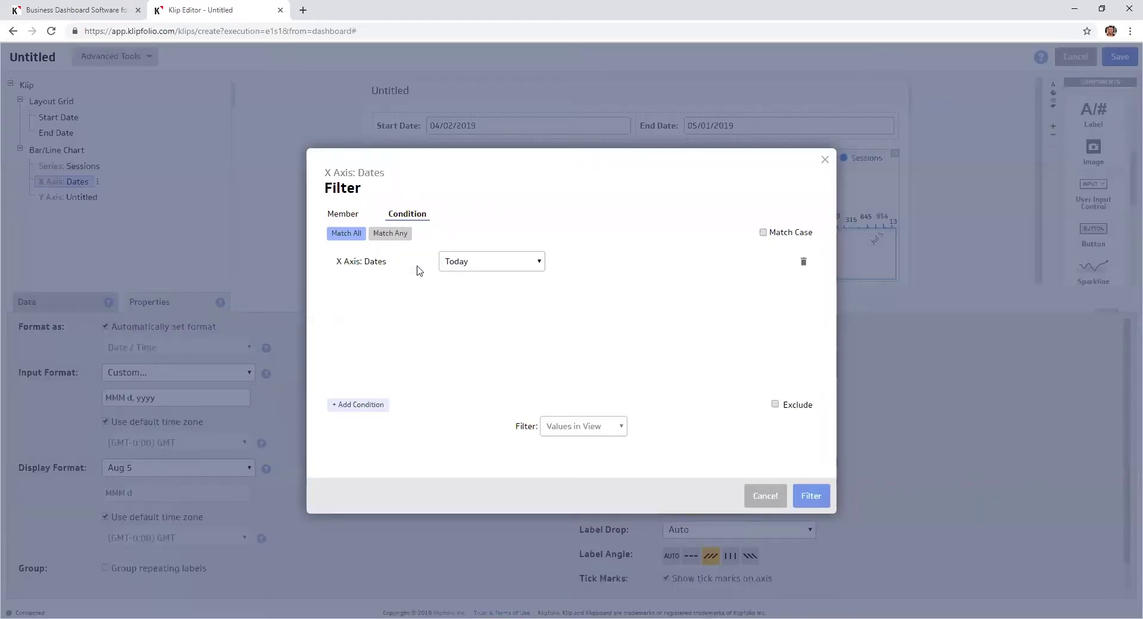
click(476, 262)
click(504, 334)
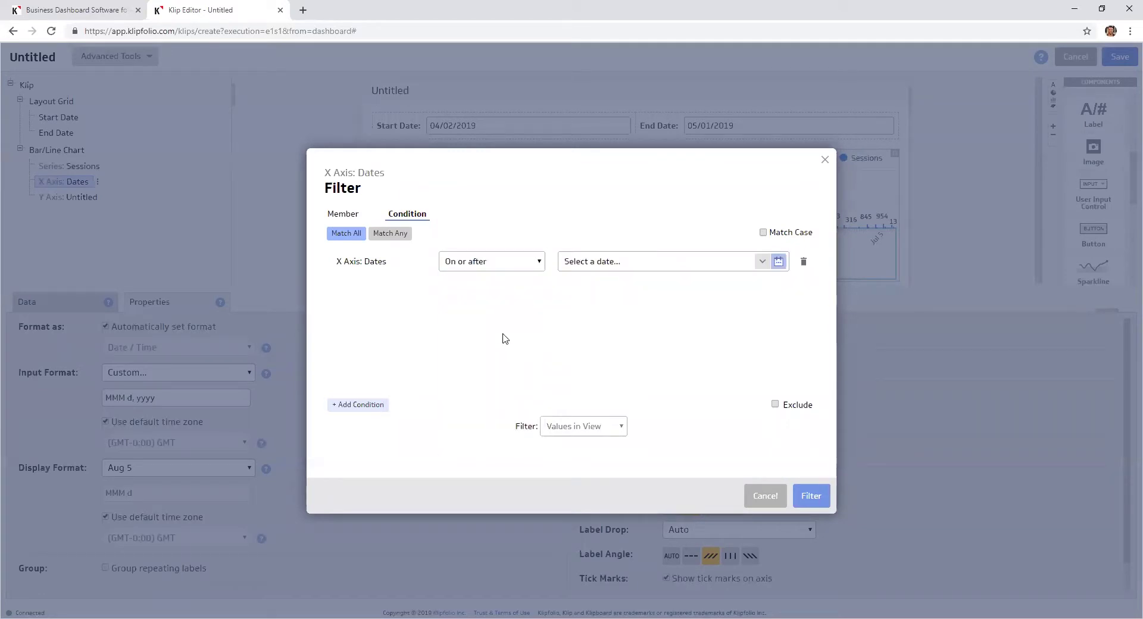
click(661, 263)
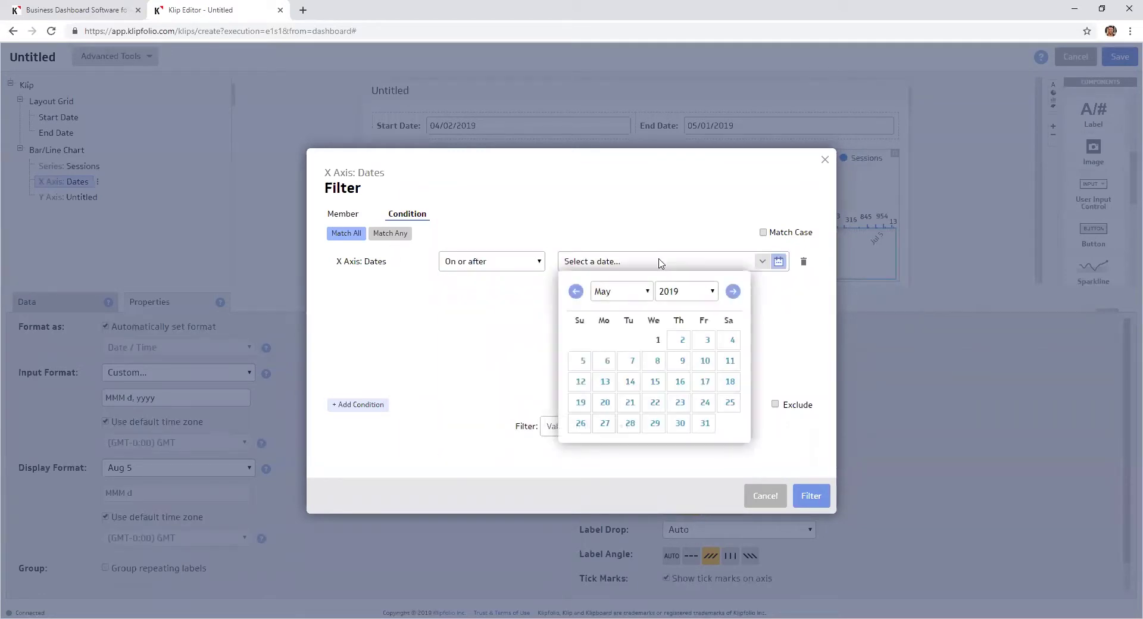
click(763, 262)
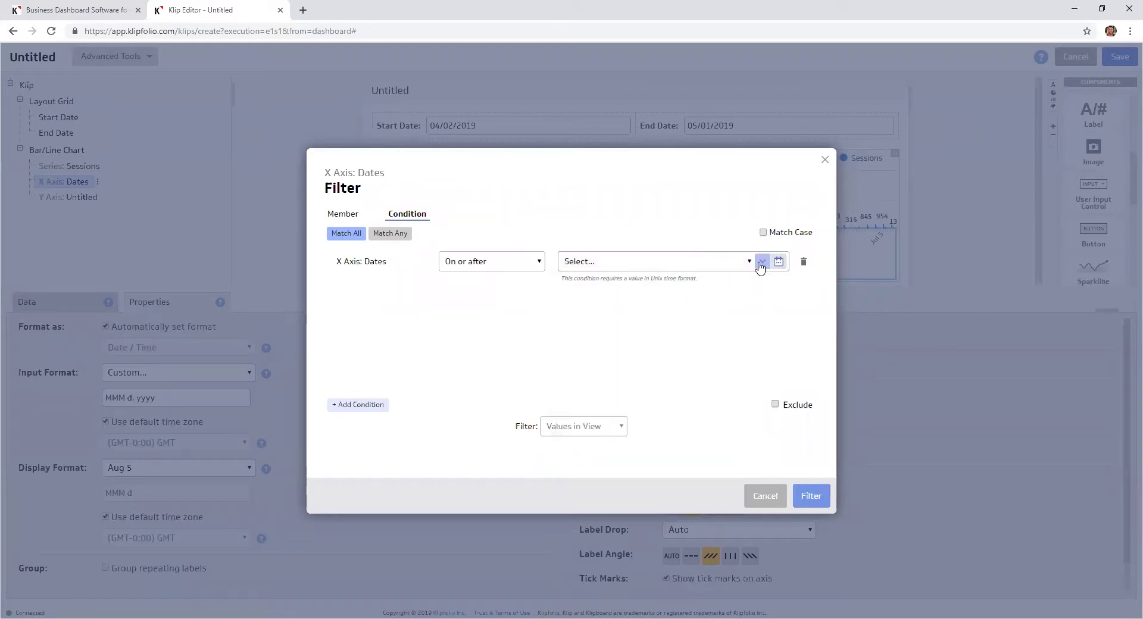
click(746, 264)
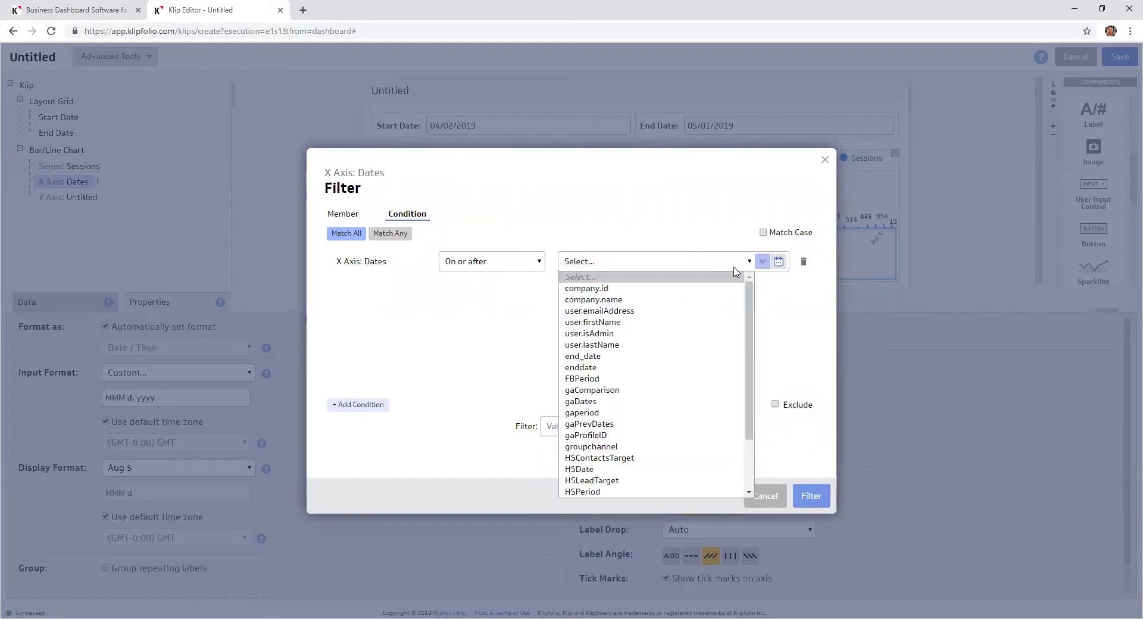
scroll(679, 324, down, 2)
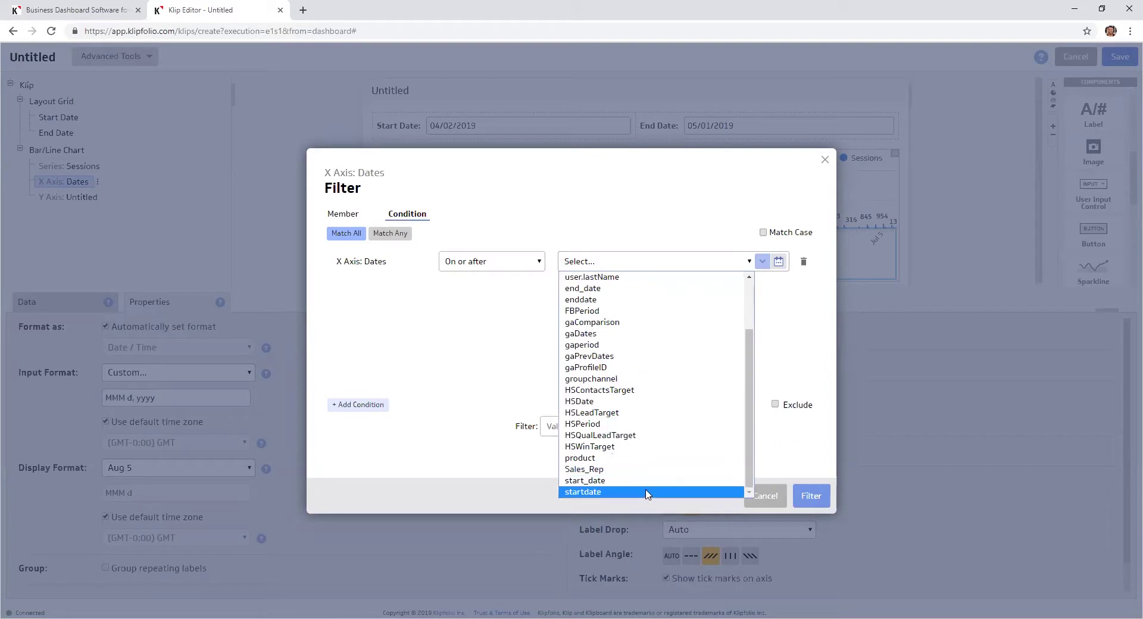
click(646, 492)
Add a second condition keeping dates on or before the enddate variable and apply the filter
click(344, 404)
click(474, 315)
click(504, 394)
click(680, 315)
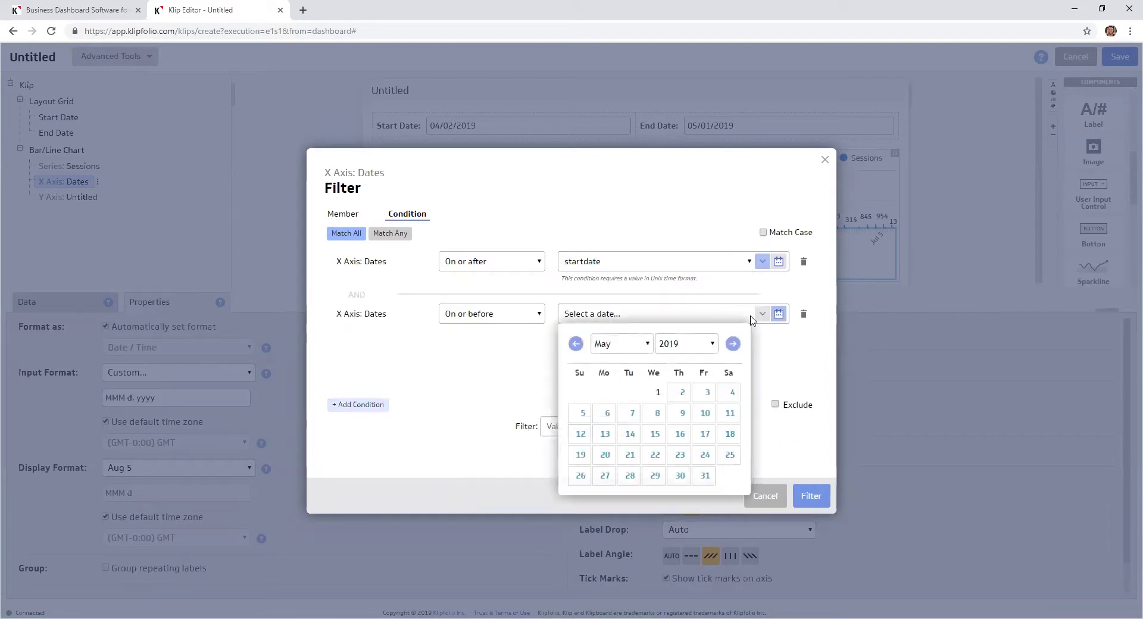
click(761, 316)
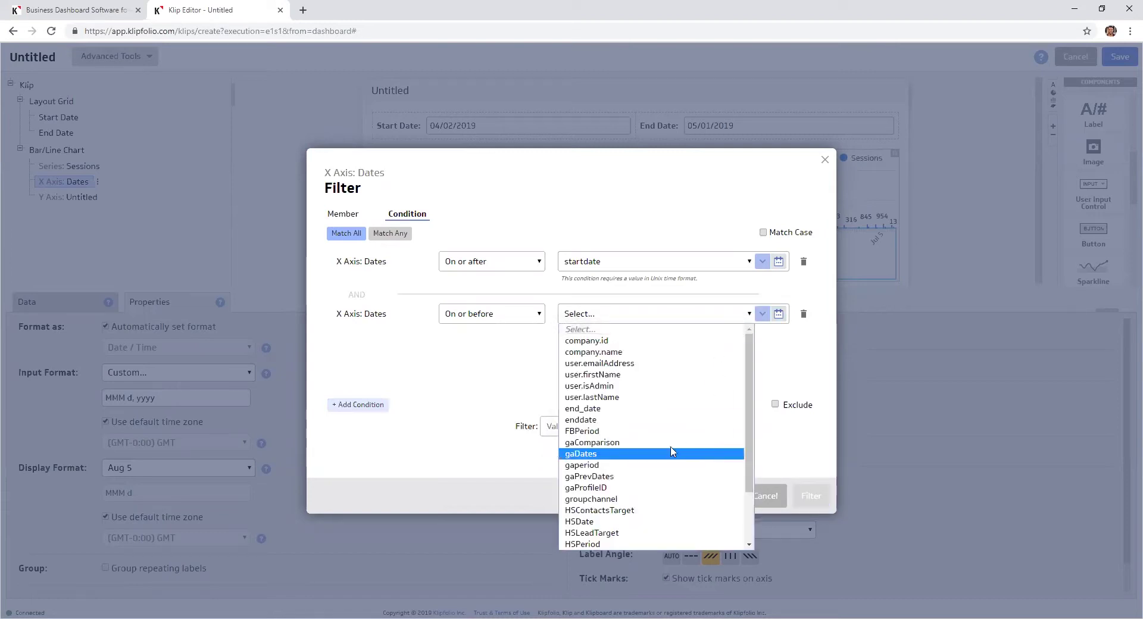
click(677, 427)
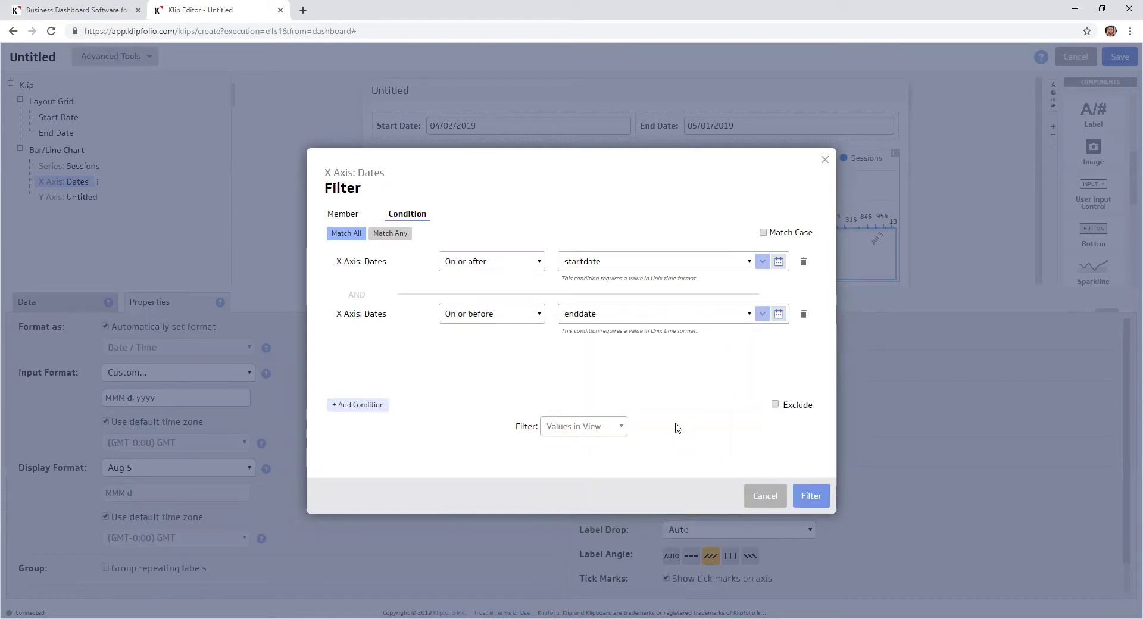
click(811, 496)
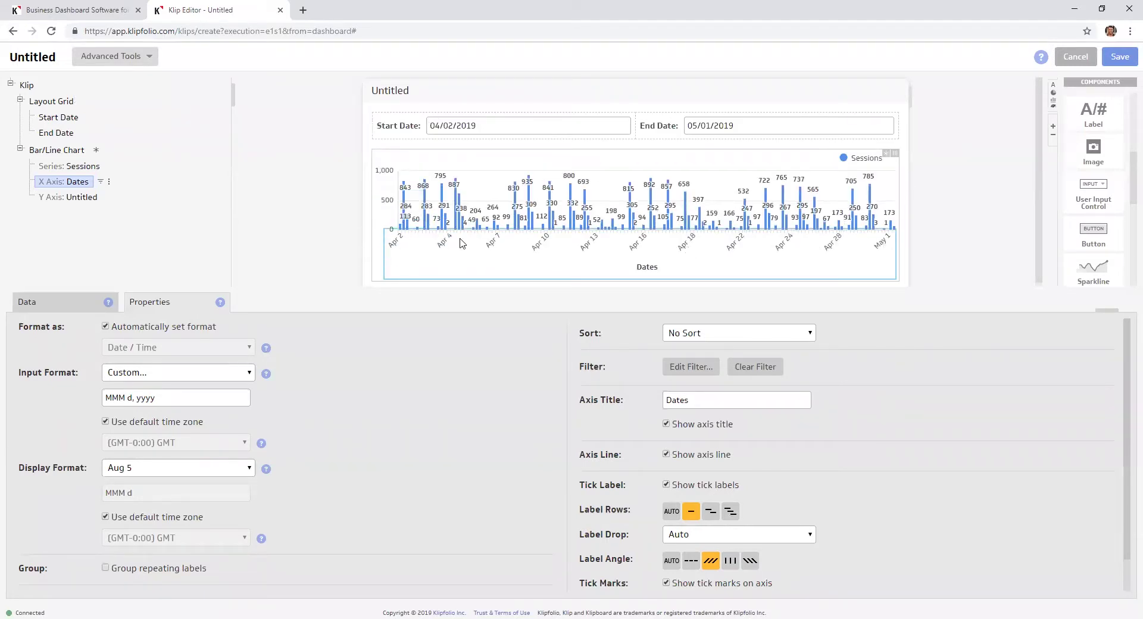
Set the Dates X axis label drop to "Don't drop labels" and group its repeating labels
click(493, 122)
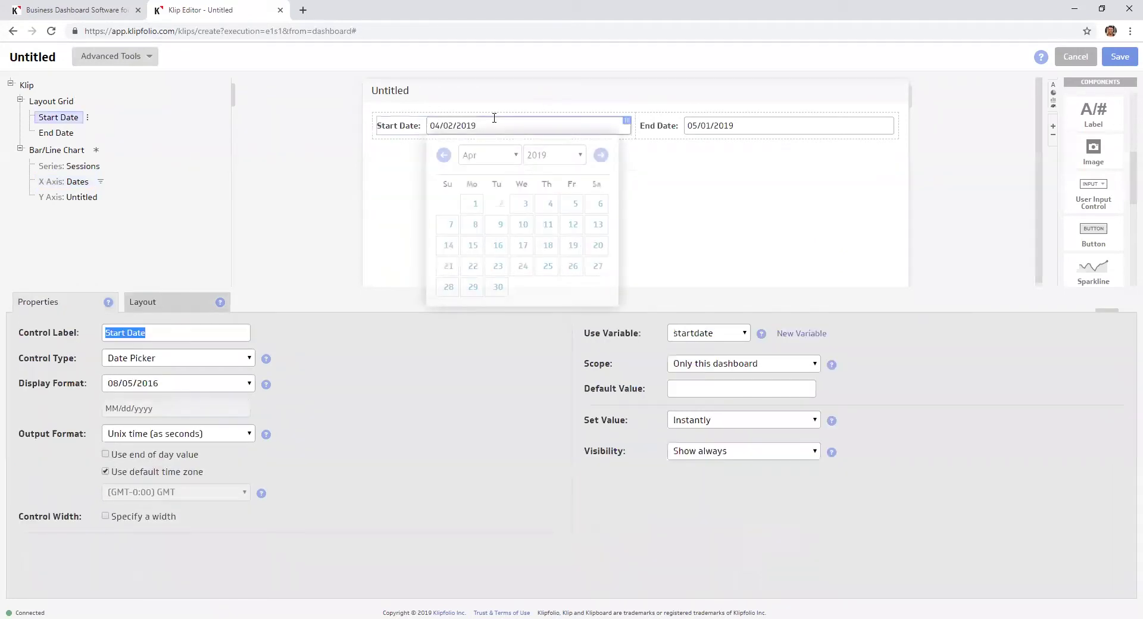
click(991, 267)
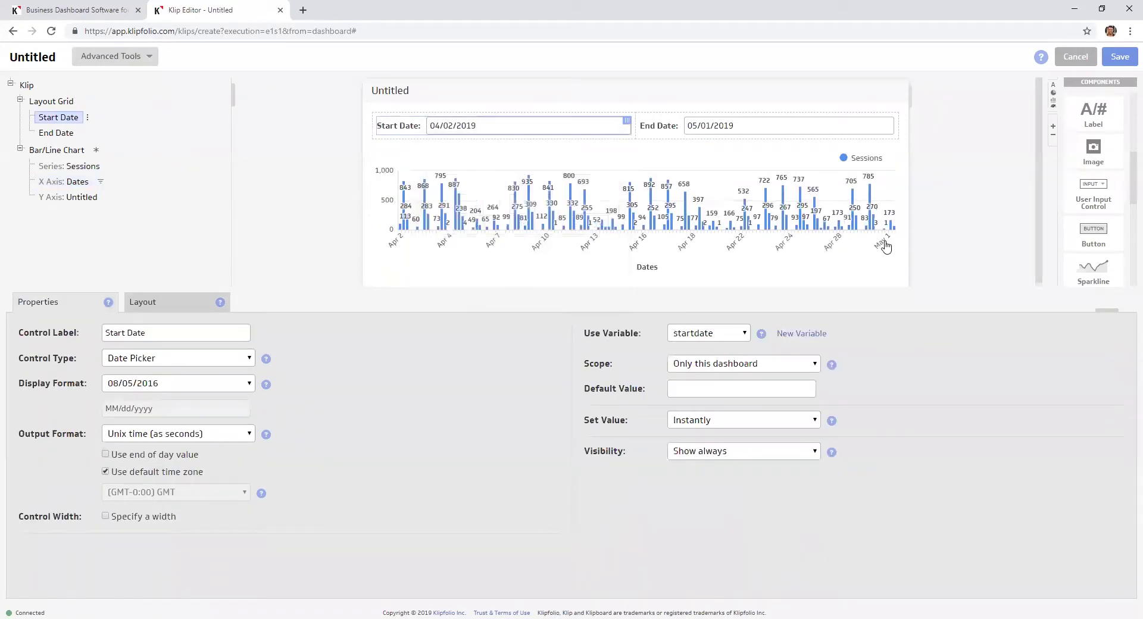
click(66, 181)
click(738, 534)
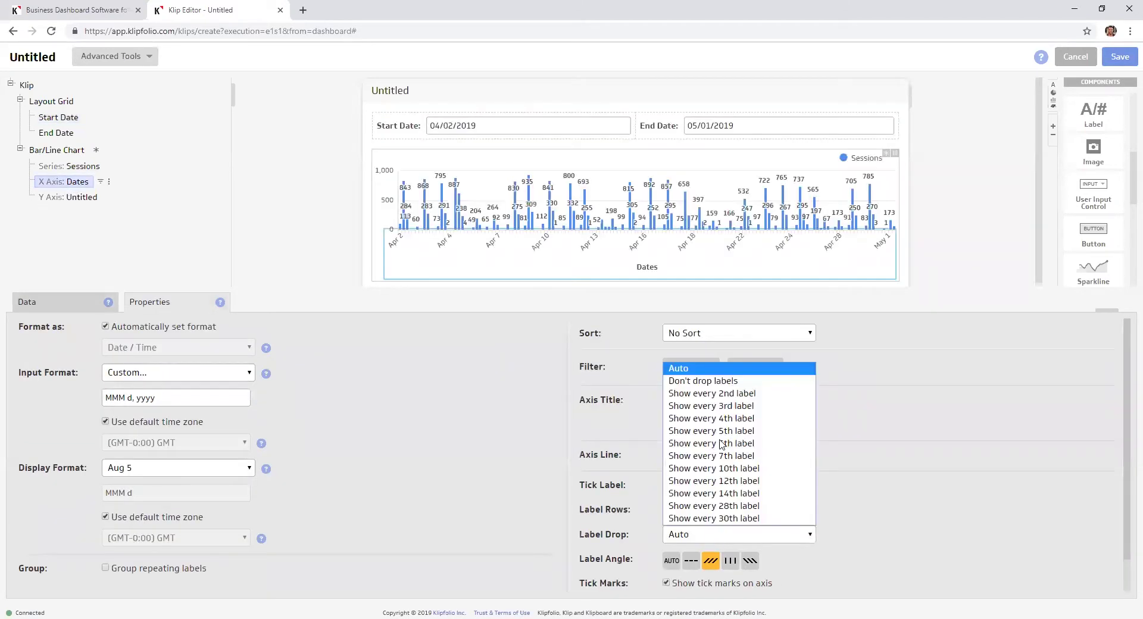
click(721, 383)
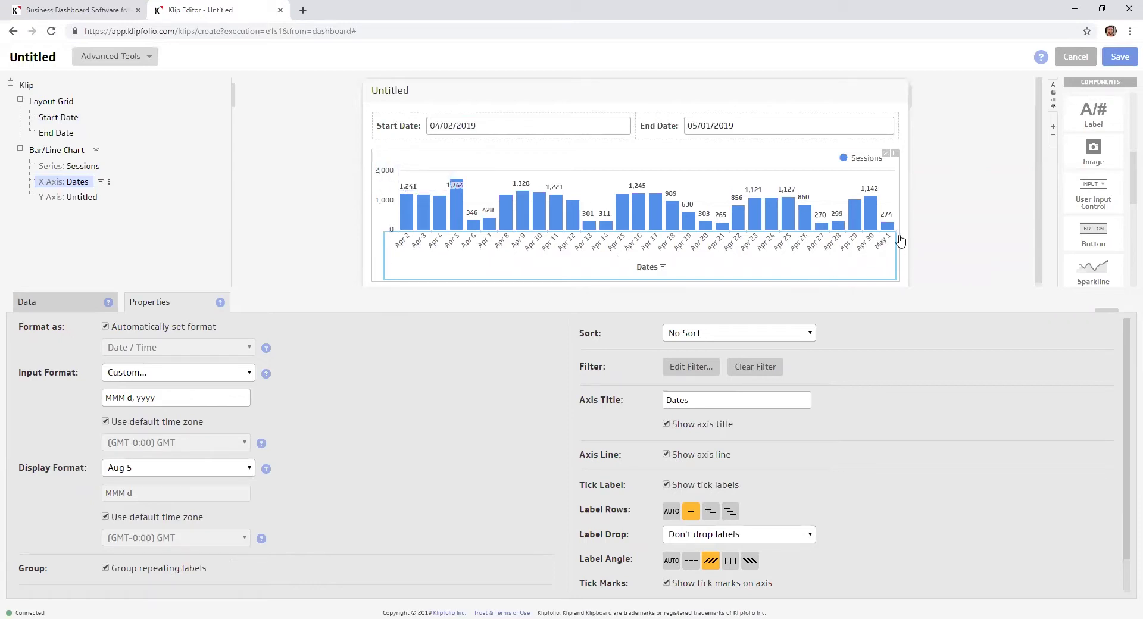
Title the Klip "Sessions by Date" and save it to the dashboard without sharing it
click(396, 97)
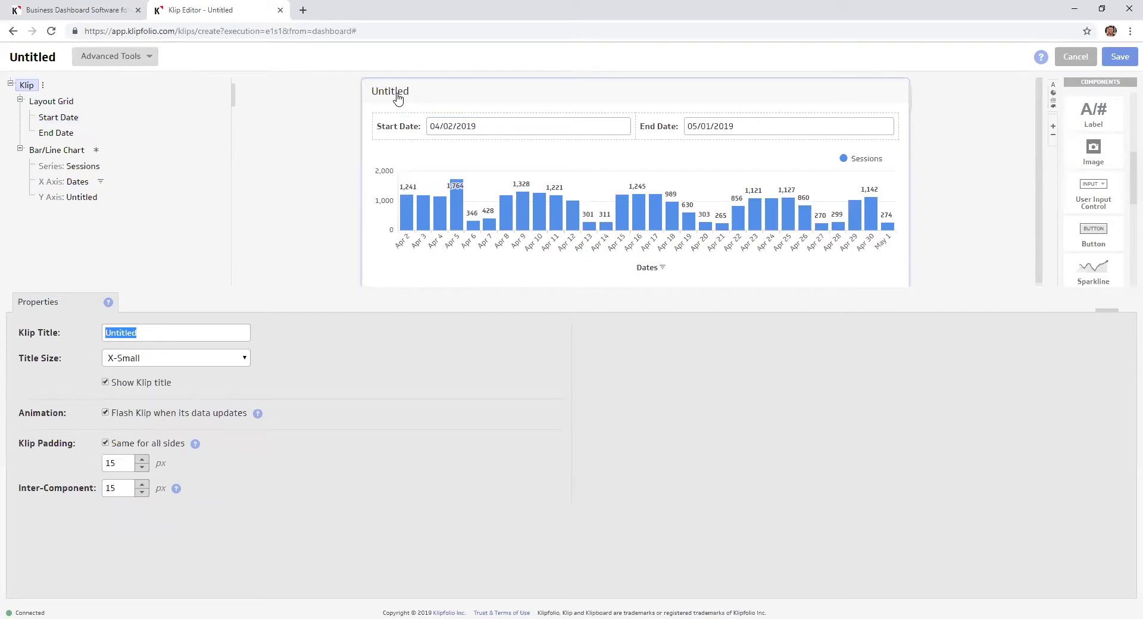
text(s)
key(BackSpace)
text(Sessions by Date)
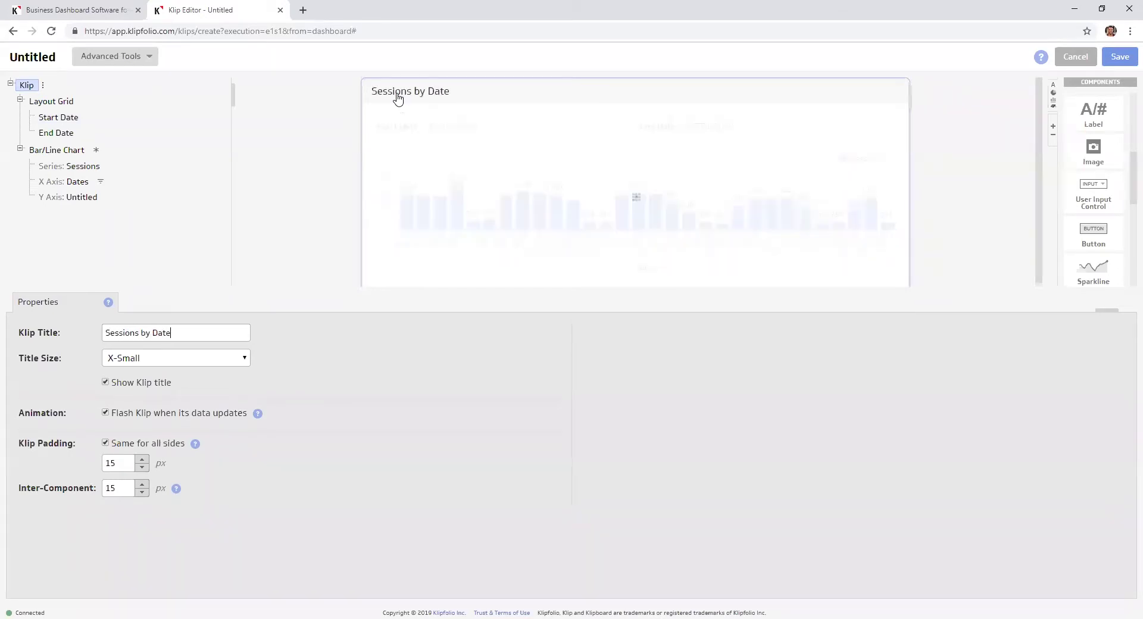
click(1120, 57)
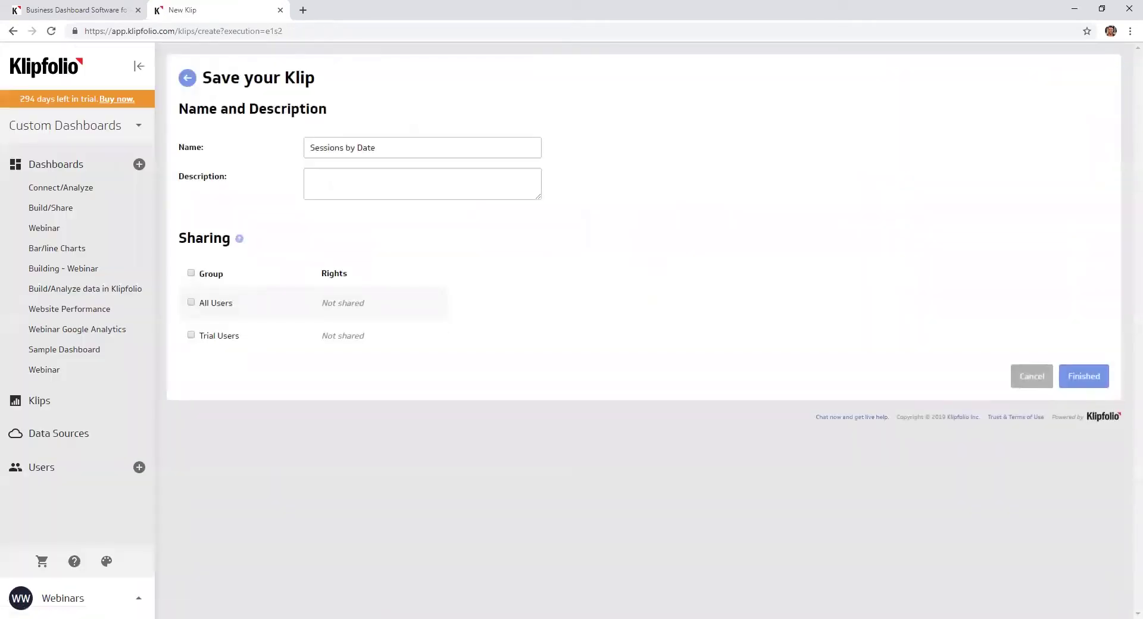
click(1092, 384)
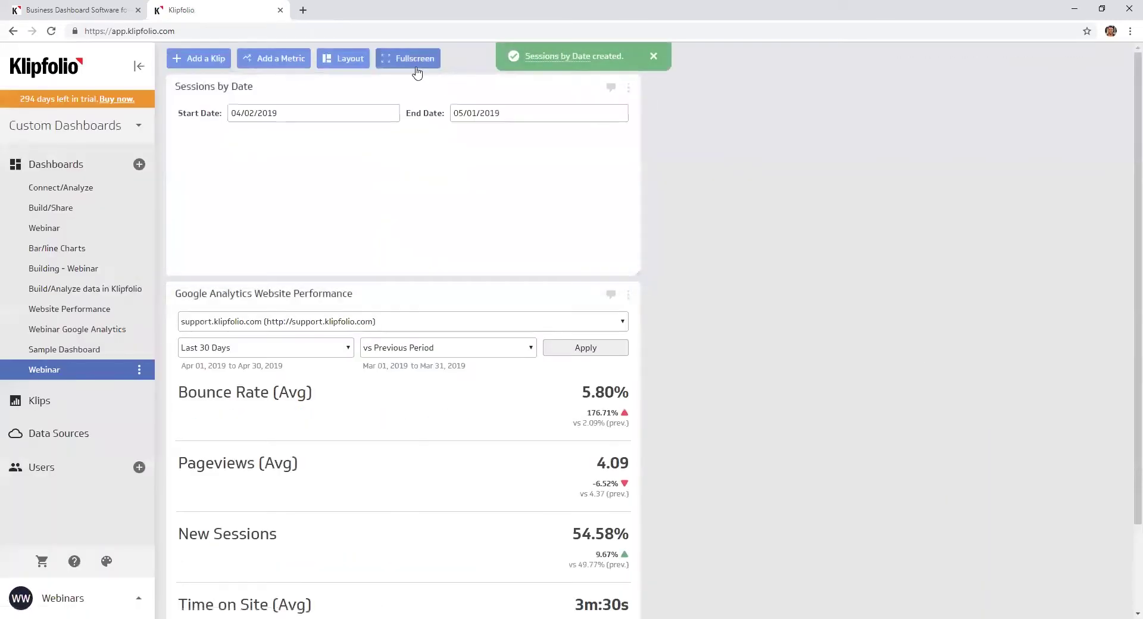
Set the Sessions by Date range to 04/01/2019 through 05/01/2019 and move the Klip beside the Google Analytics Klip
click(331, 114)
click(275, 192)
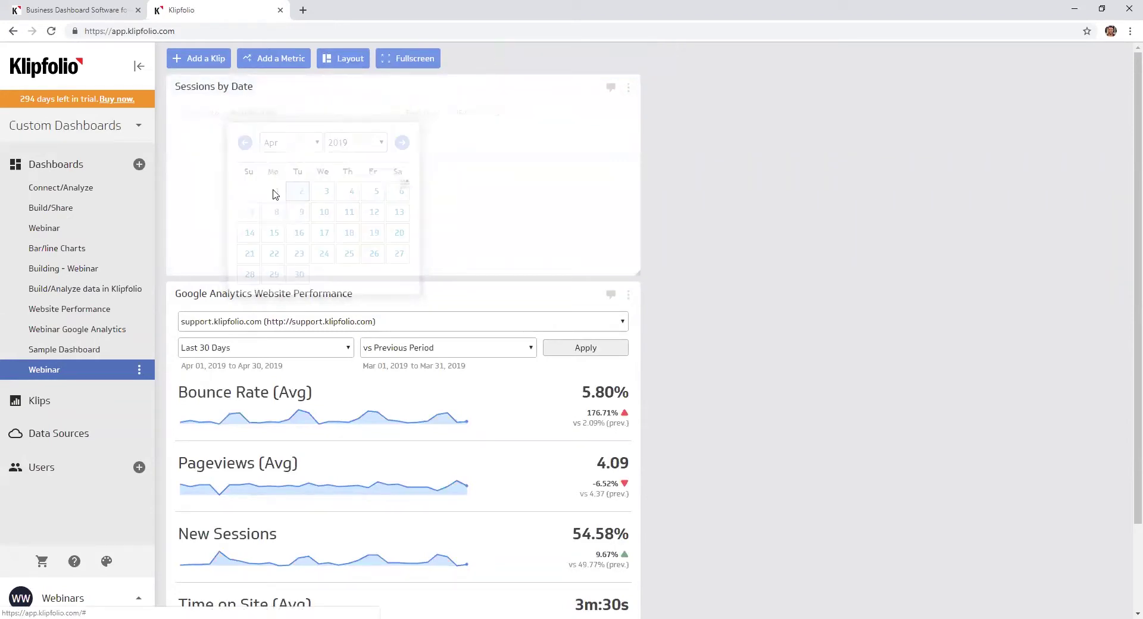
click(491, 113)
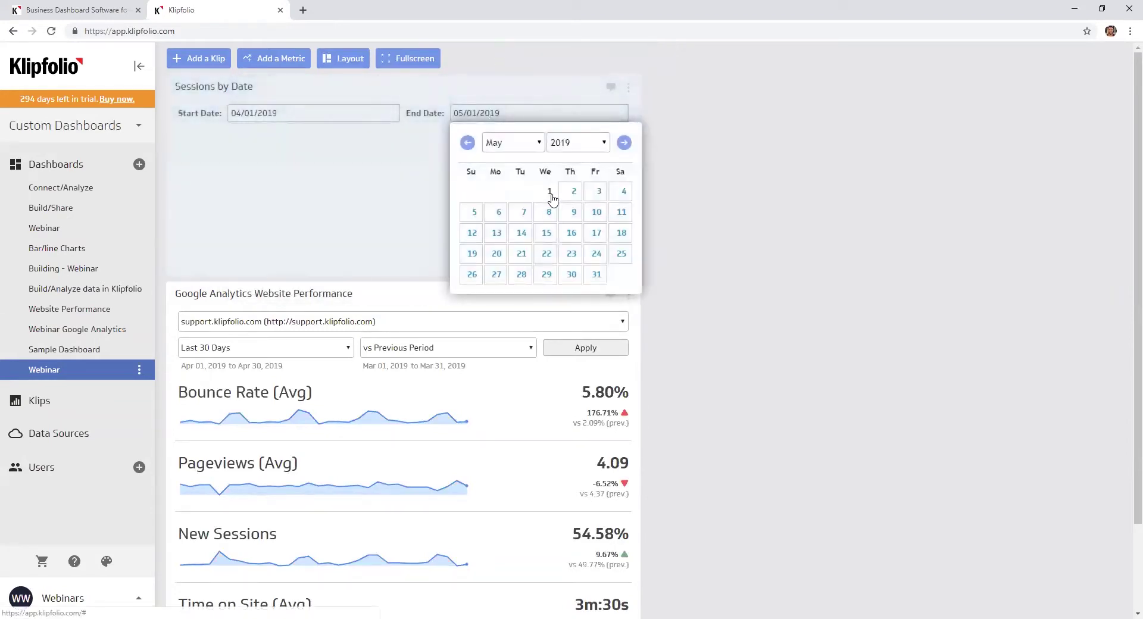
click(549, 191)
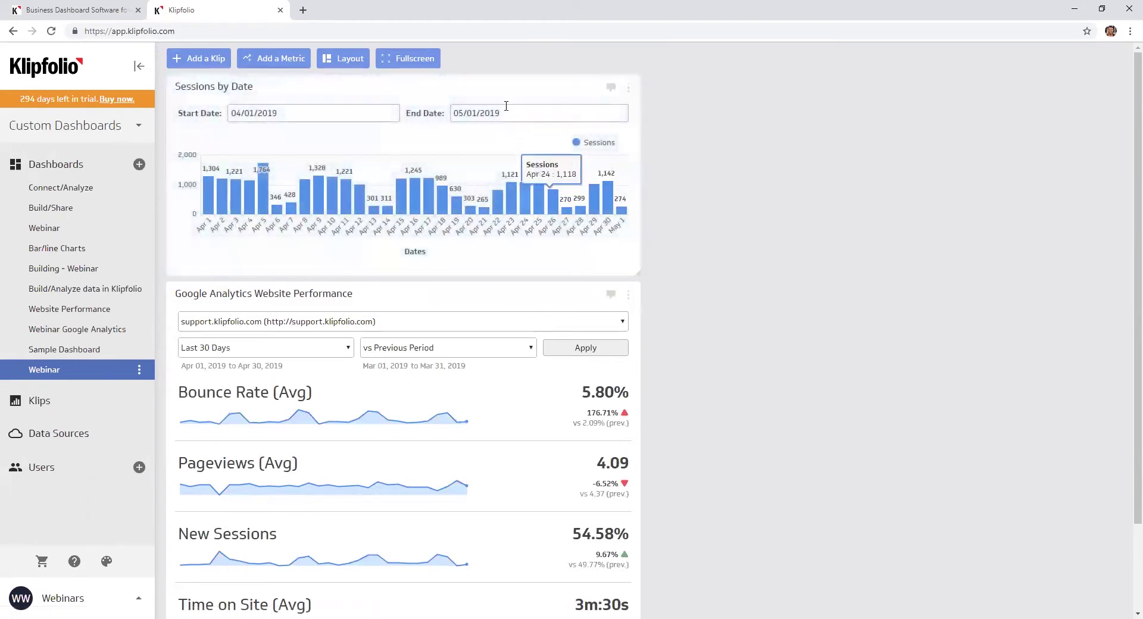
drag(485, 85, 923, 128)
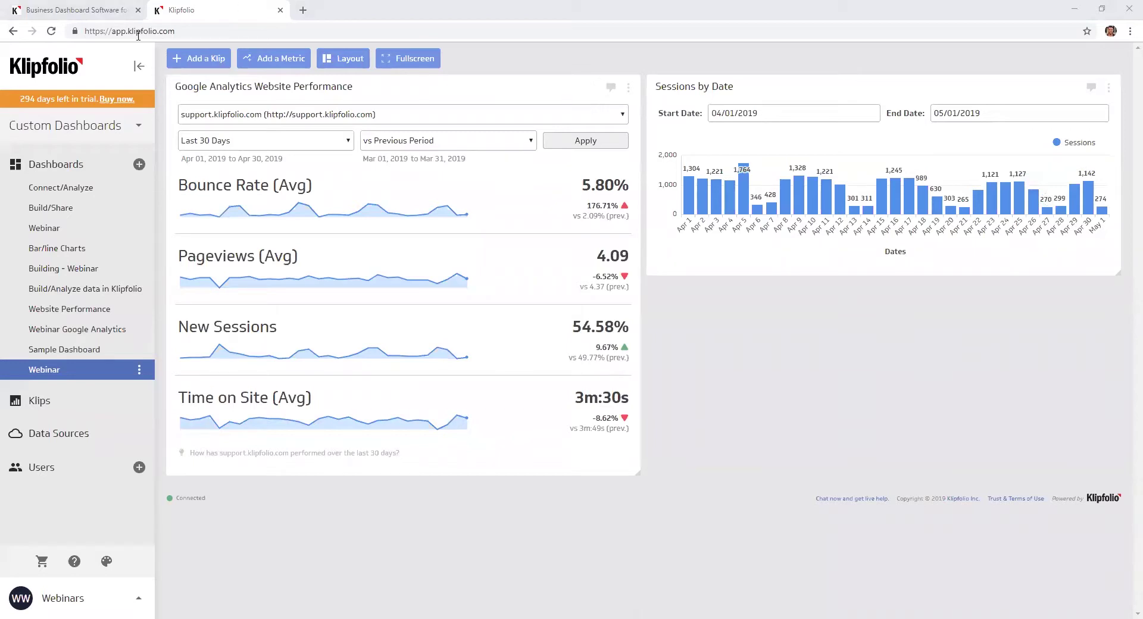
Start another custom Klip for the dashboard and place a Value Pair component in it
click(180, 60)
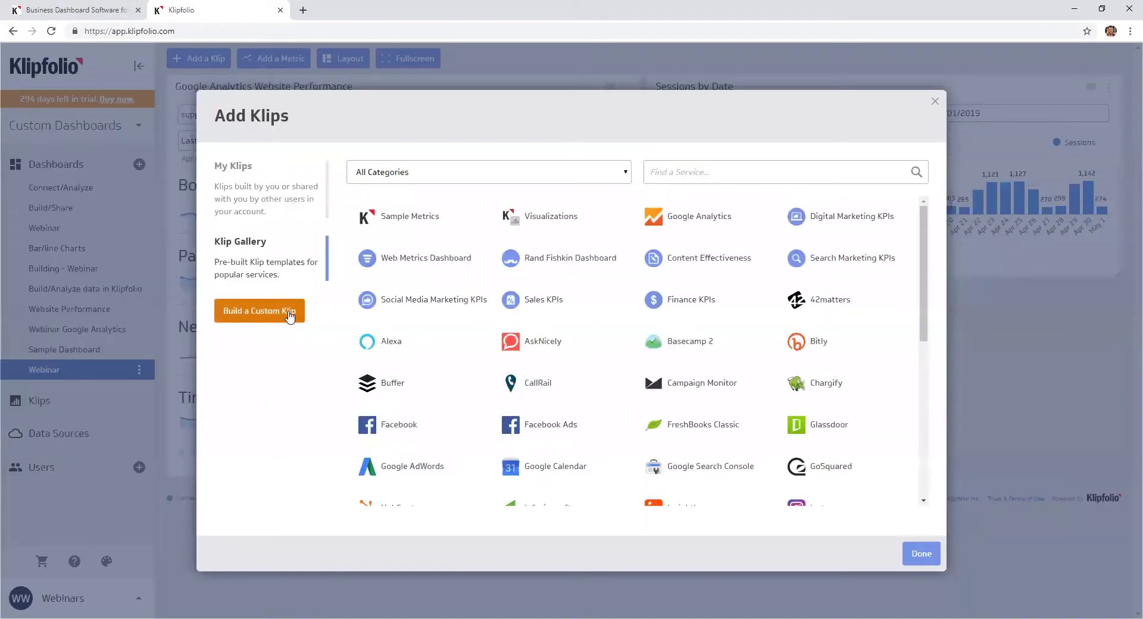
click(290, 315)
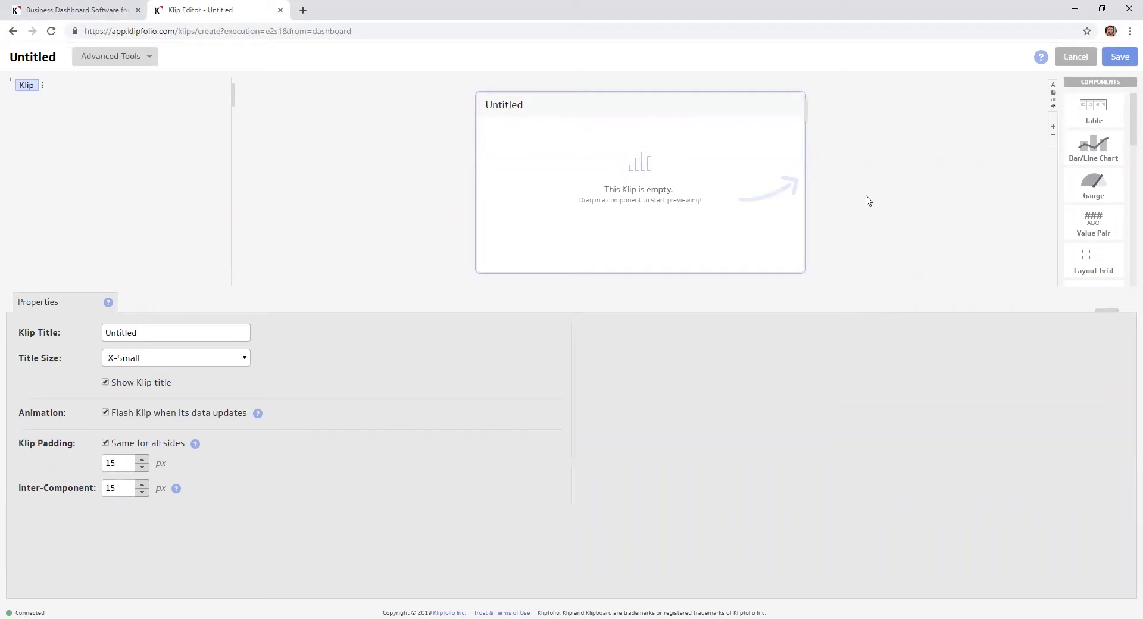
scroll(1100, 145, down, 2)
scroll(1100, 144, down, 1)
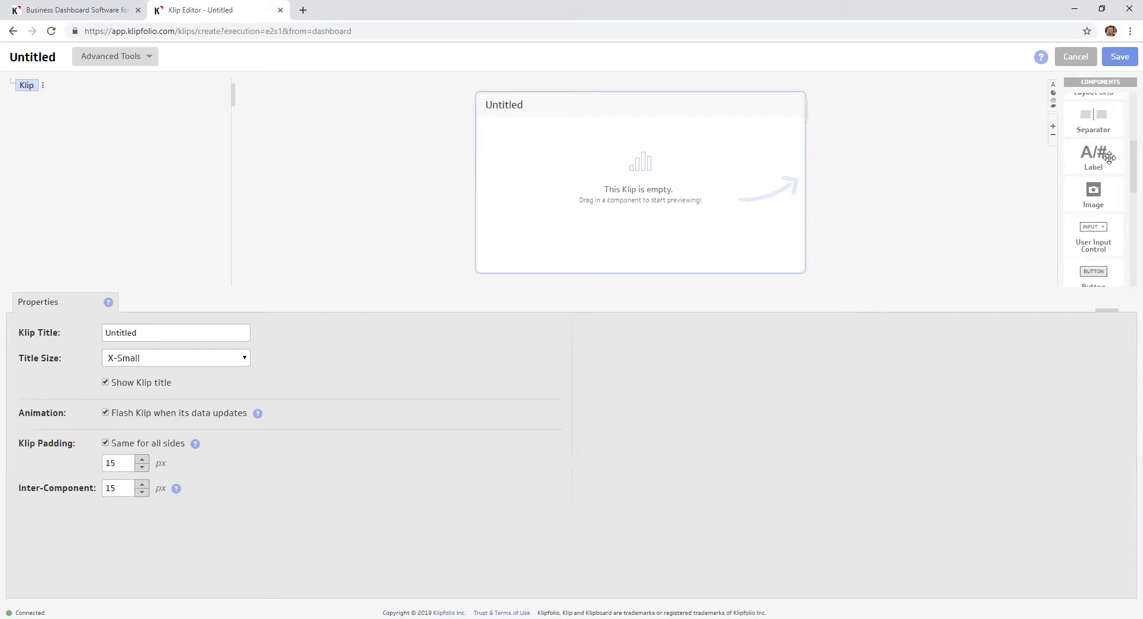
scroll(1109, 158, up, 1)
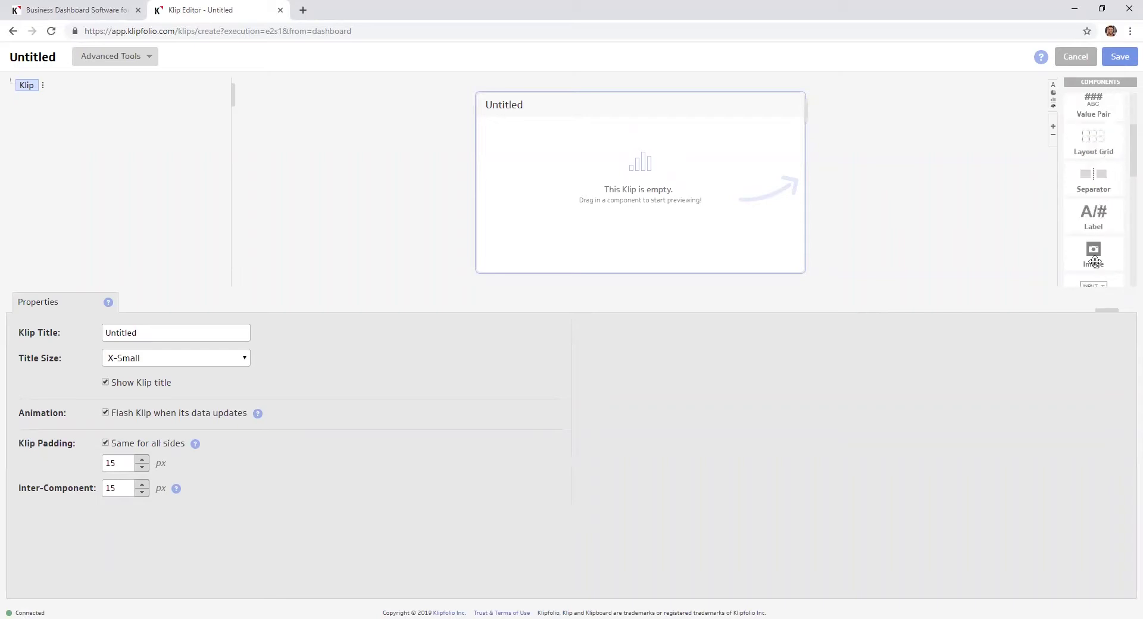
scroll(1089, 228, up, 1)
drag(1094, 164, 679, 177)
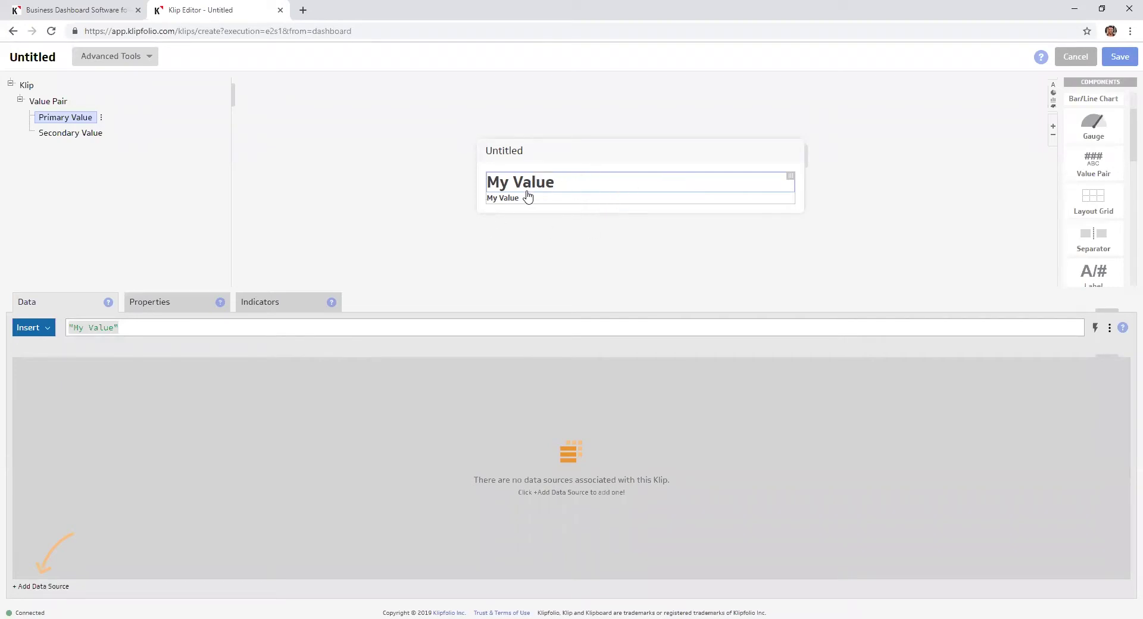
Attach the Webinar Example Data source to the new Klip
click(41, 586)
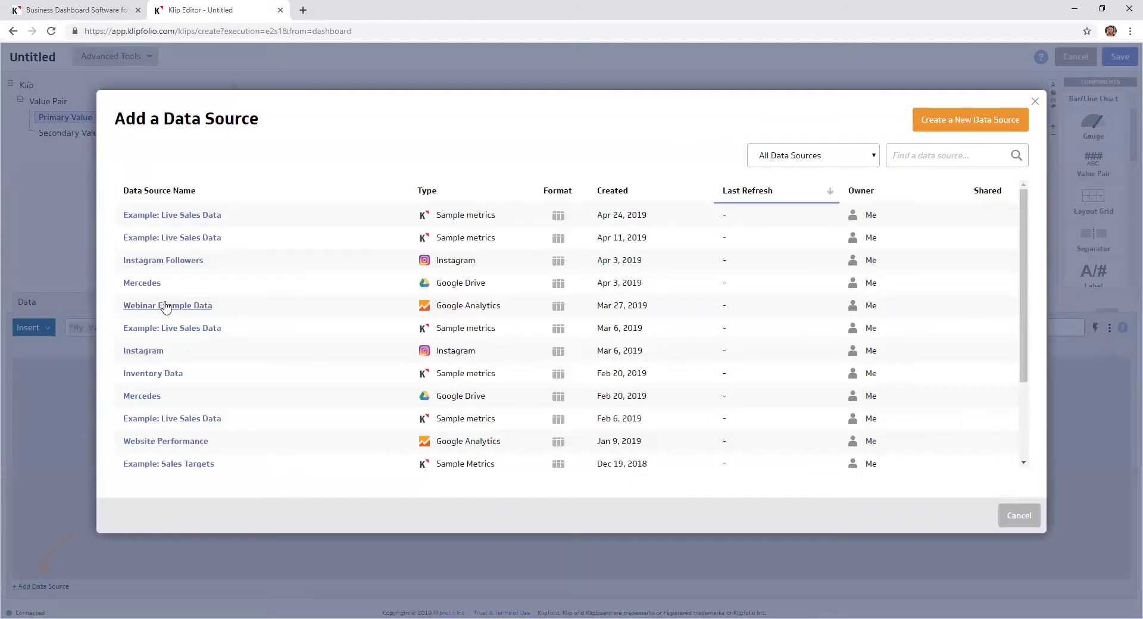
click(166, 306)
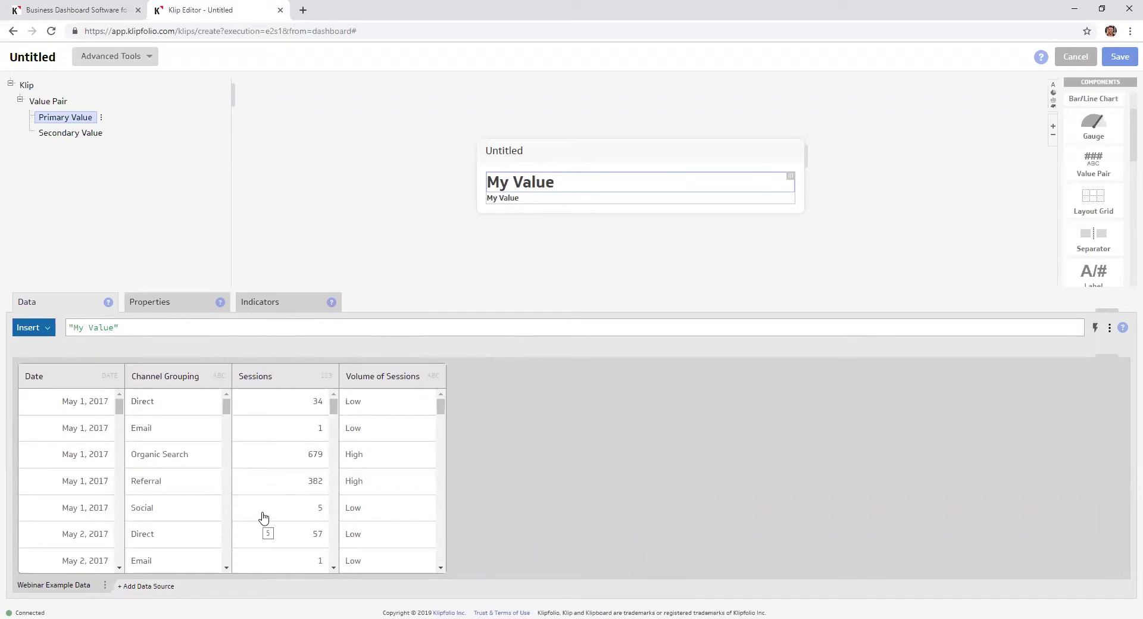
Title the new Klip "Sessions - This Week"
click(521, 153)
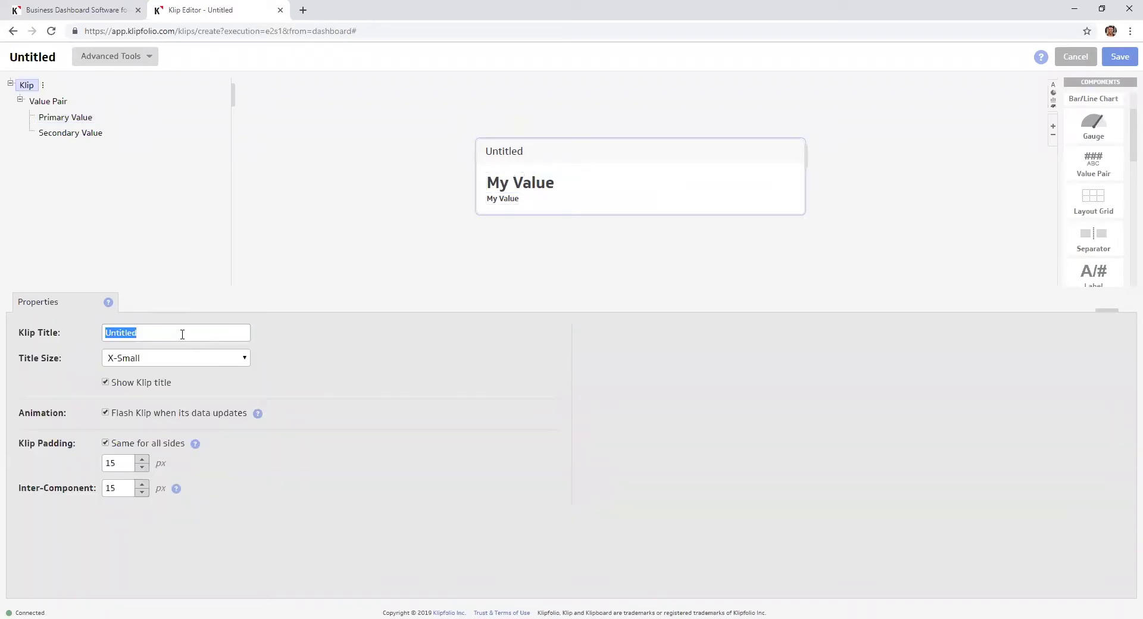
text(eXA)
key(BackSpace)
key(BackSpace)
key(BackSpace)
text(E)
key(BackSpace)
text(Sessions -)
text(Th)
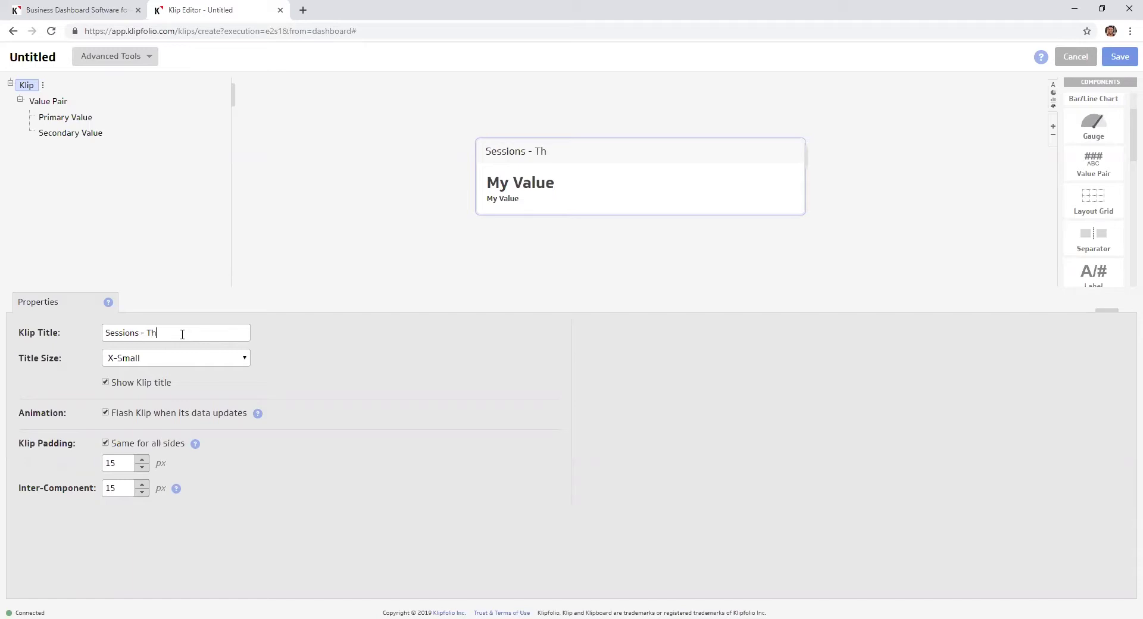
text(is Week)
Fill the primary value with the Sessions column and show it as an aggregated sum
click(67, 121)
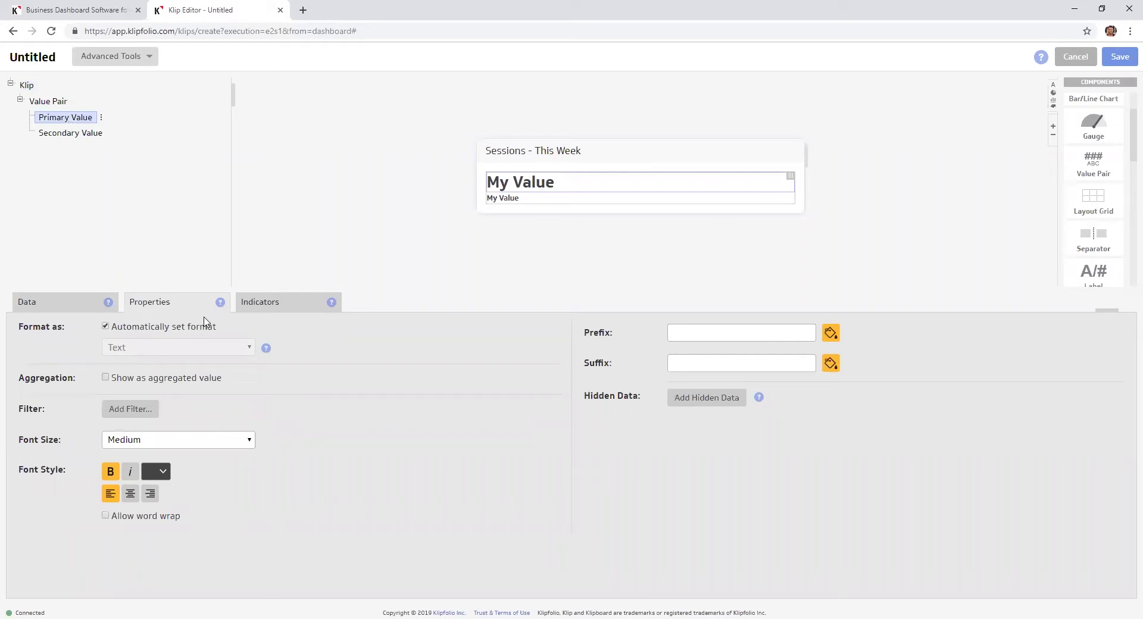
click(38, 307)
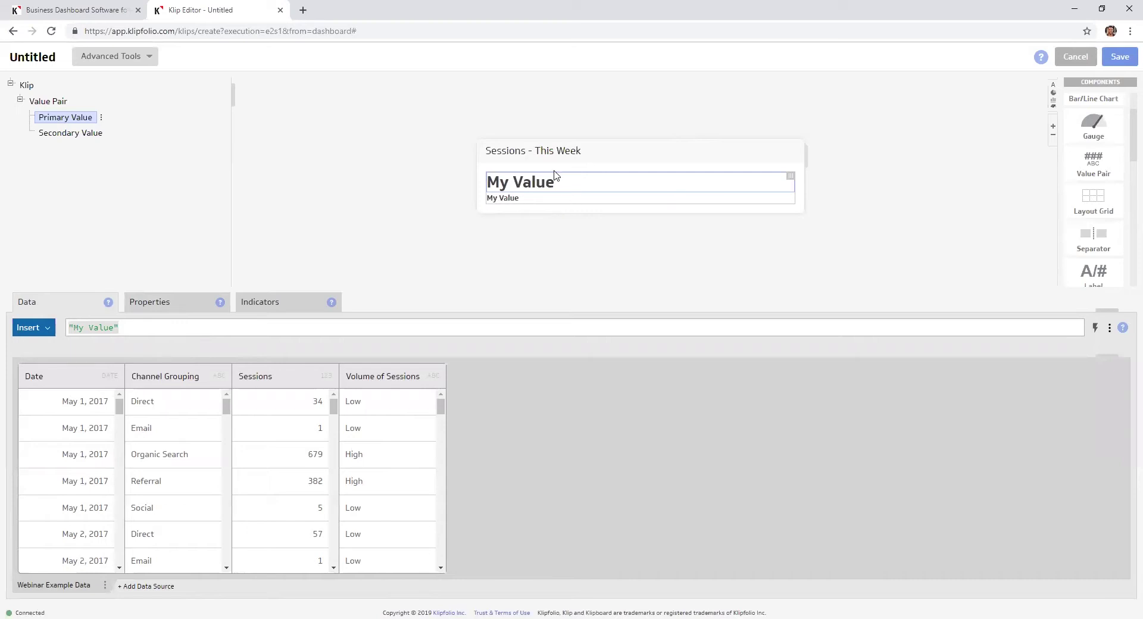
click(286, 388)
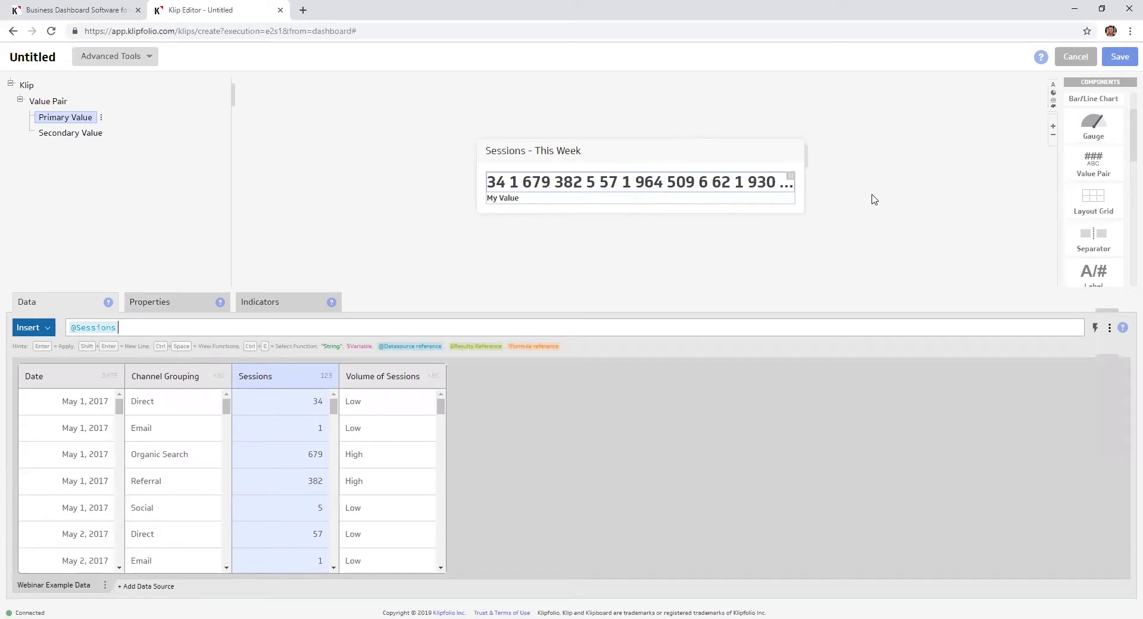
click(164, 303)
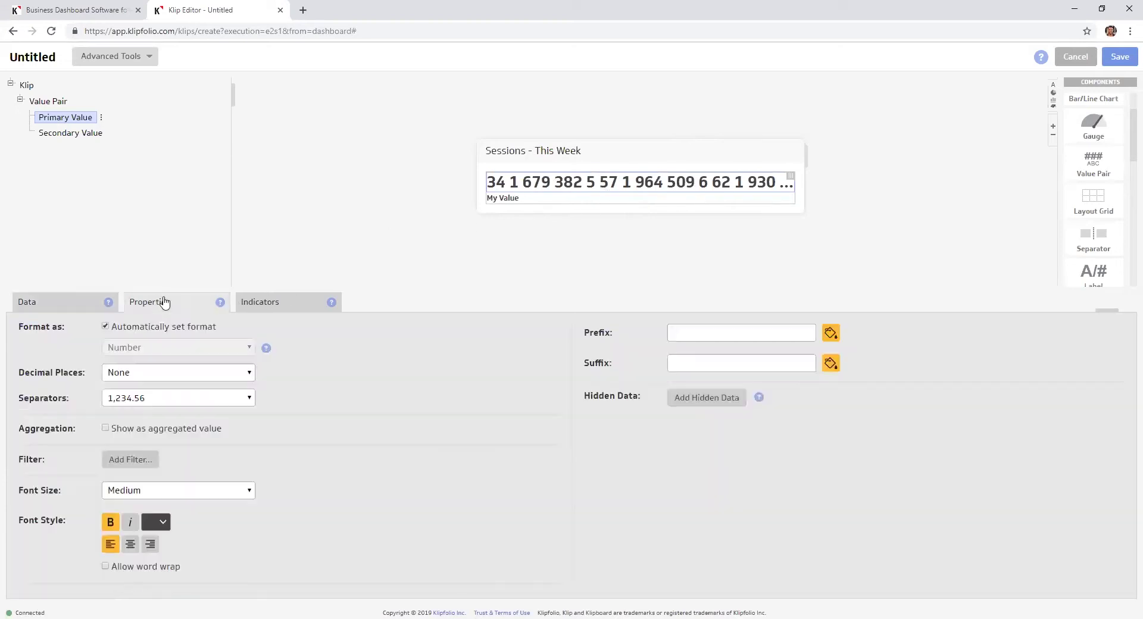
click(180, 429)
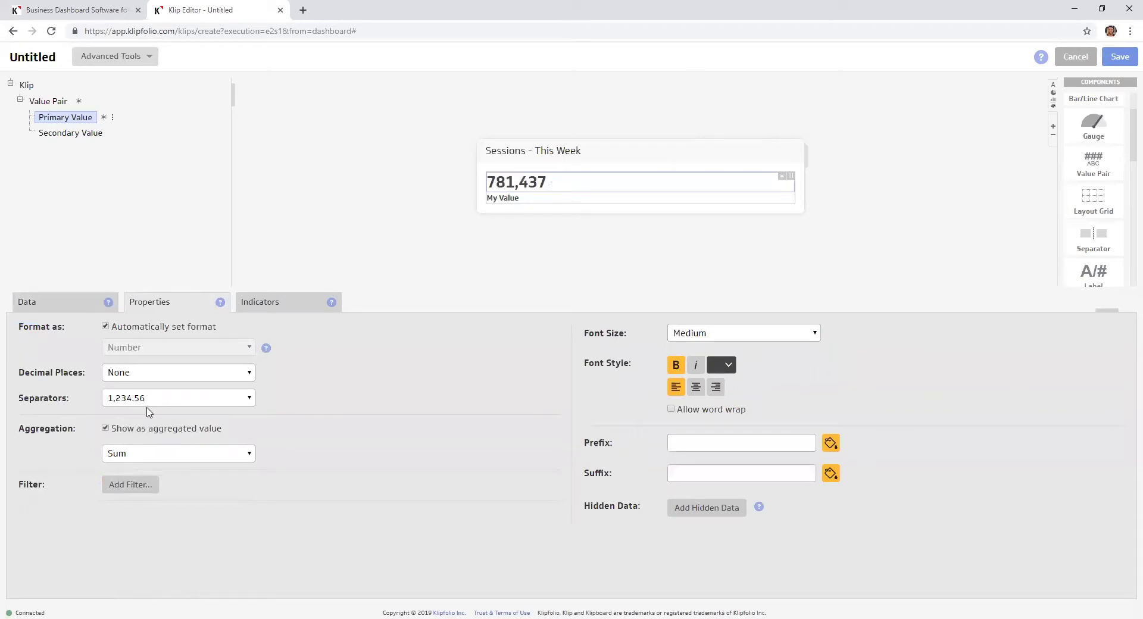
Format the primary value as centred, X-Large blue text
click(696, 388)
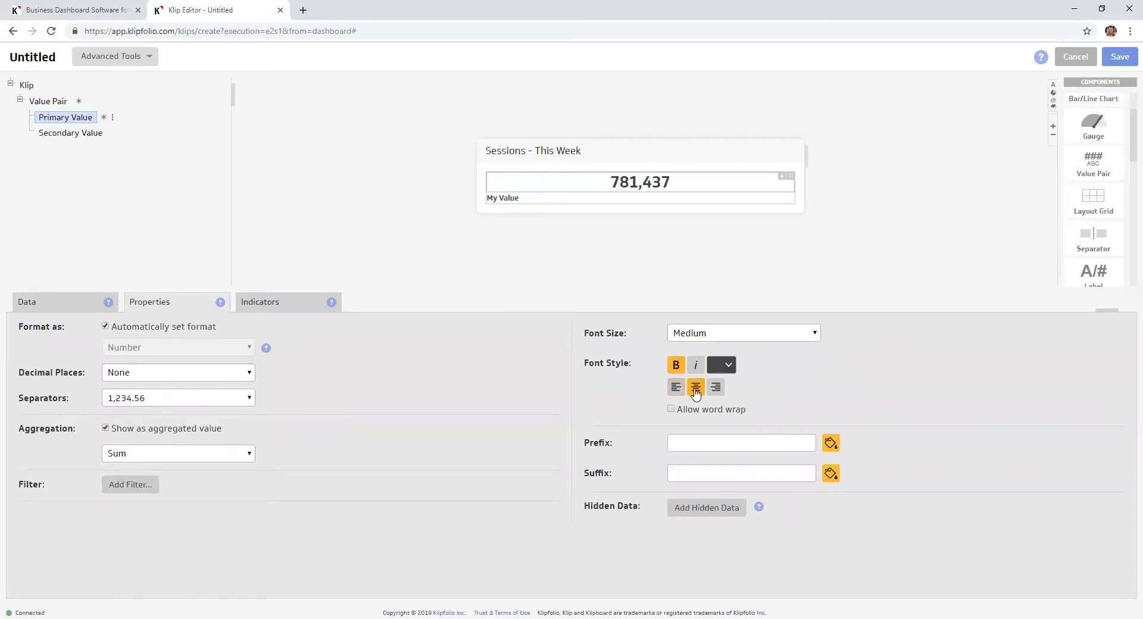
click(710, 332)
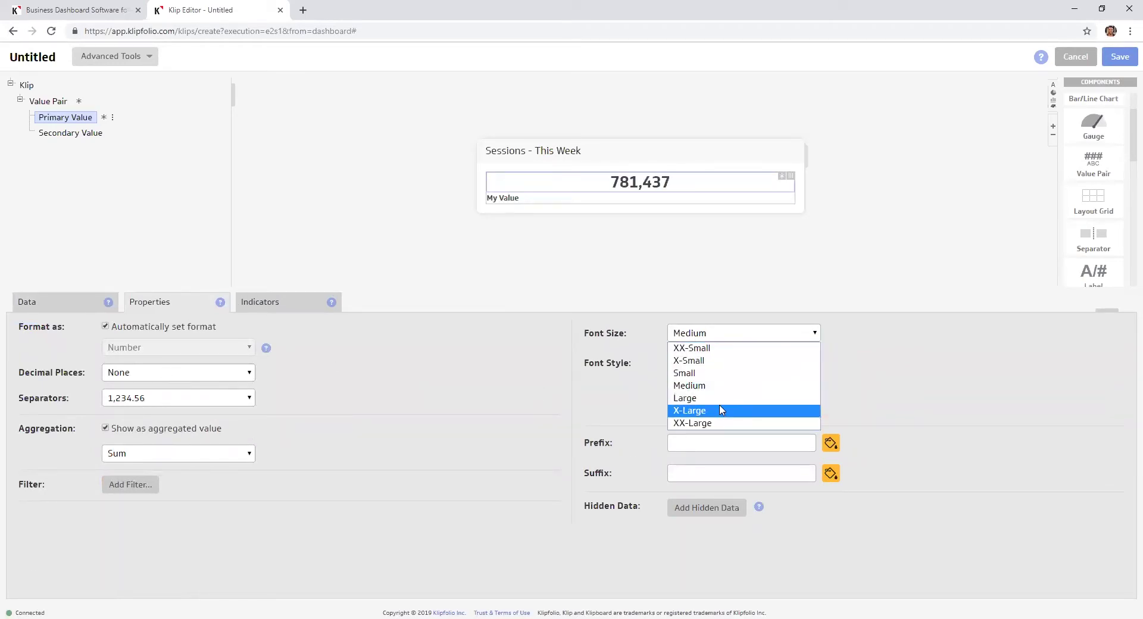
click(720, 410)
click(722, 365)
click(647, 262)
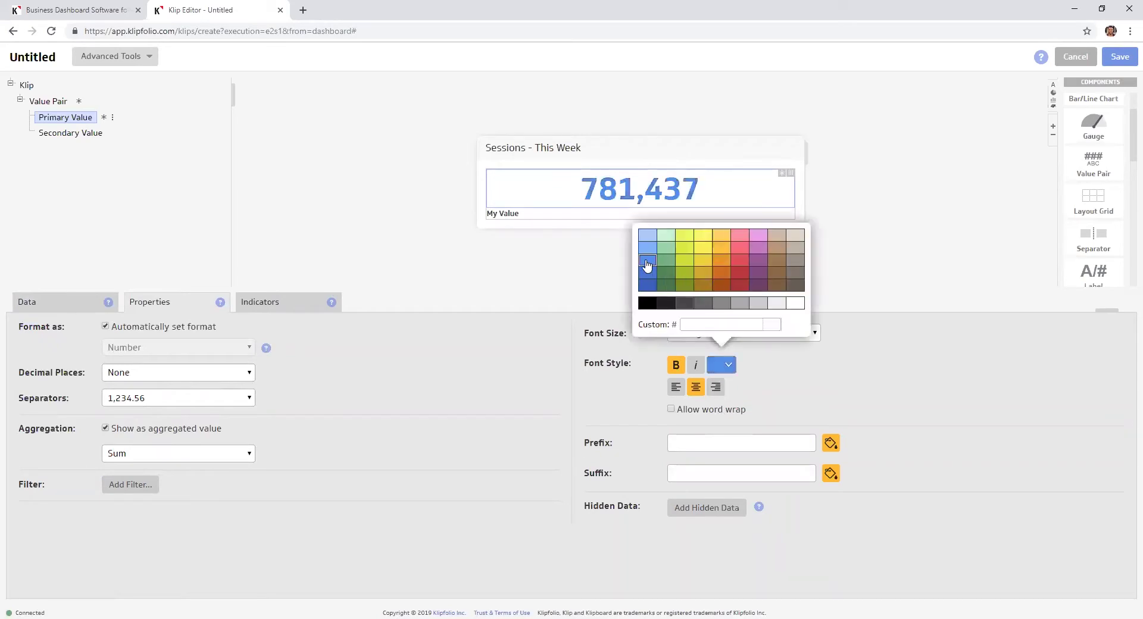
click(450, 426)
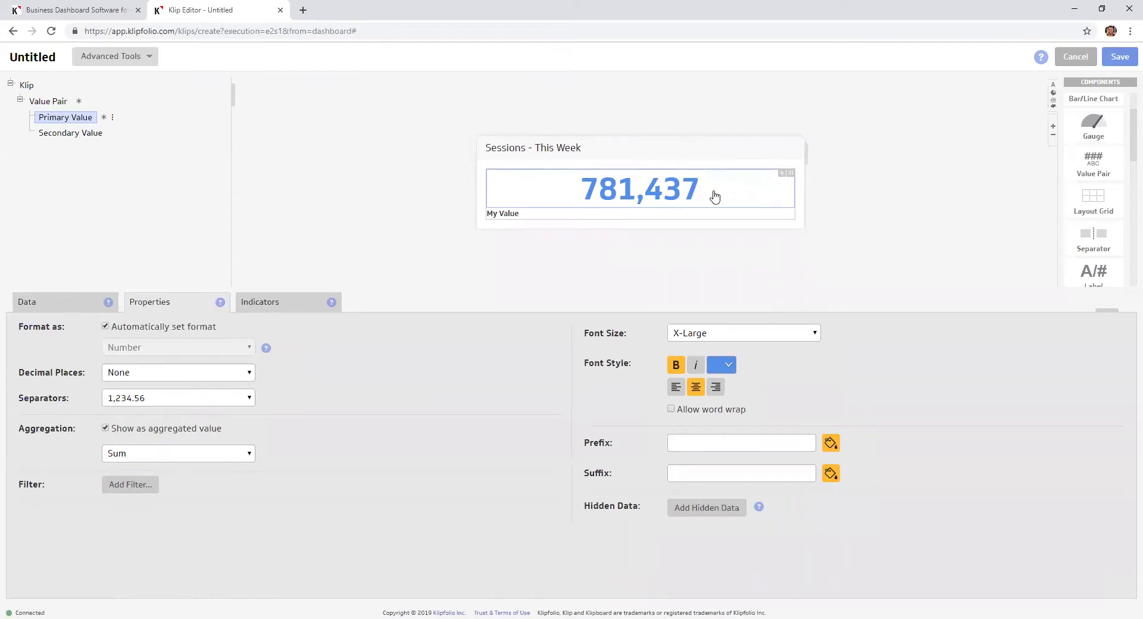
Add the suffix "Sessions" to the primary value and set its font size to Large
click(694, 473)
text(S)
key(BackSpace)
text(Sessions)
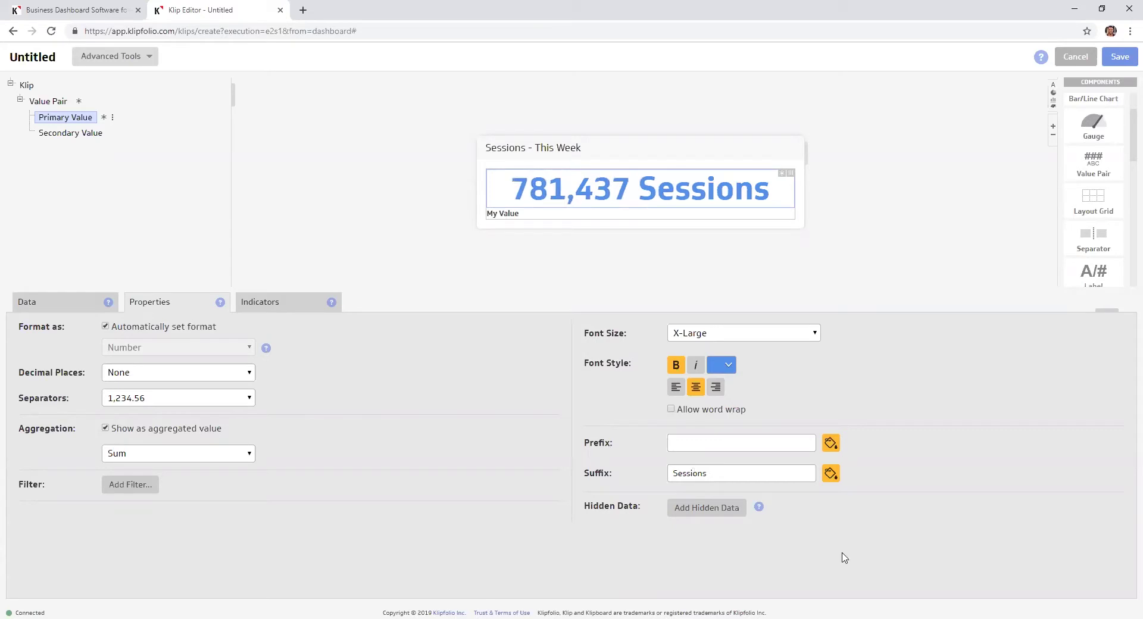
click(755, 333)
click(731, 391)
click(727, 334)
click(726, 398)
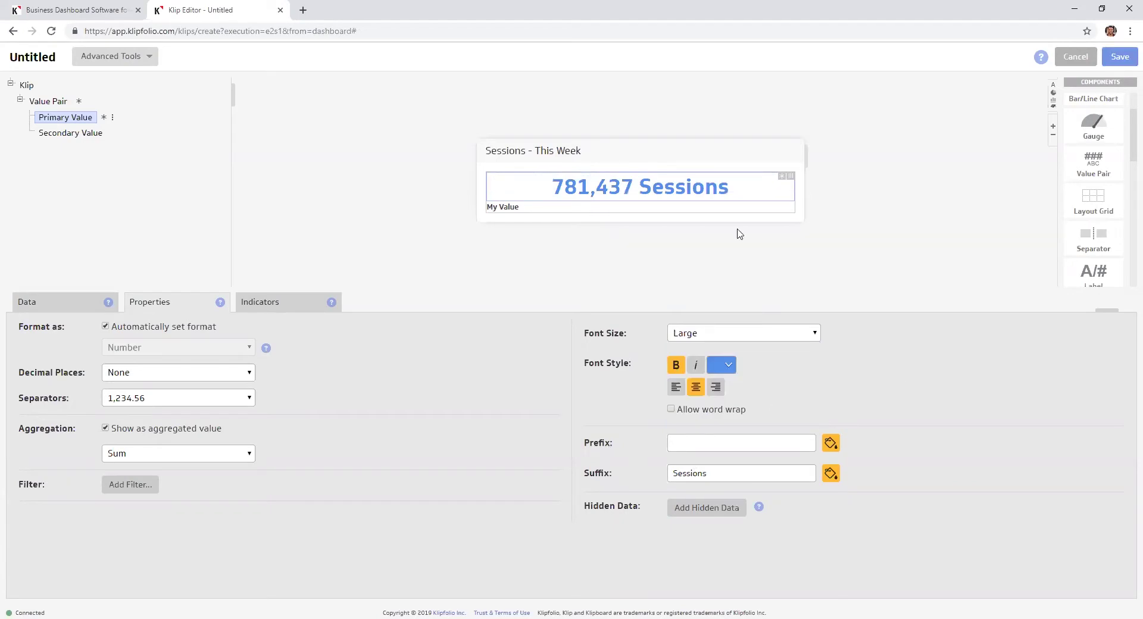
Set the secondary value to the text "By Channel Grouping" and centre it
click(503, 212)
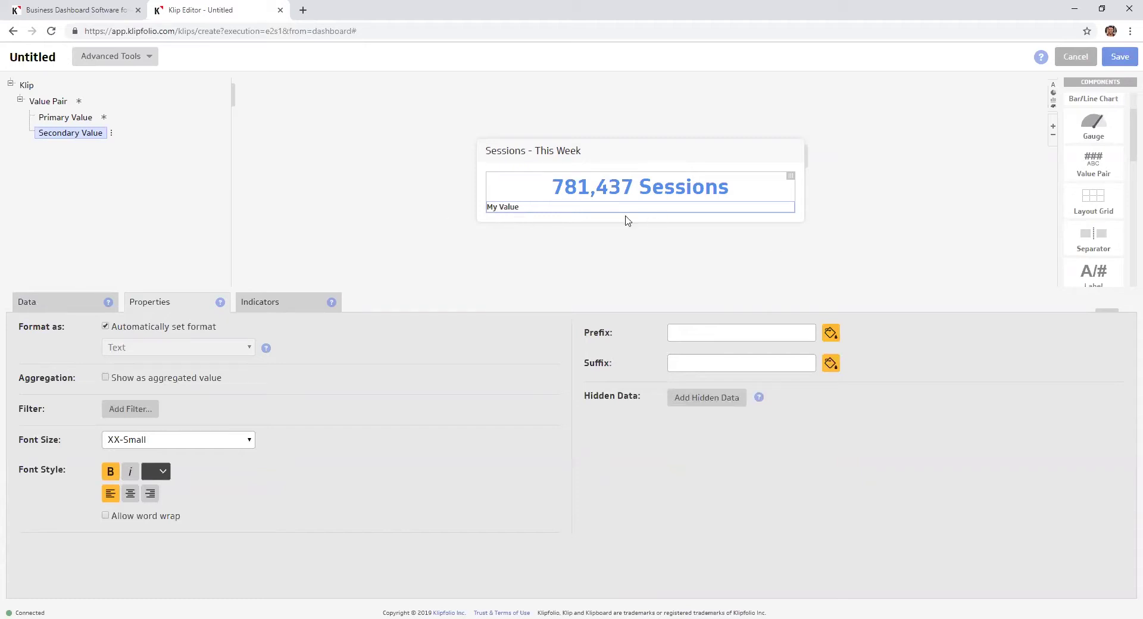
click(48, 301)
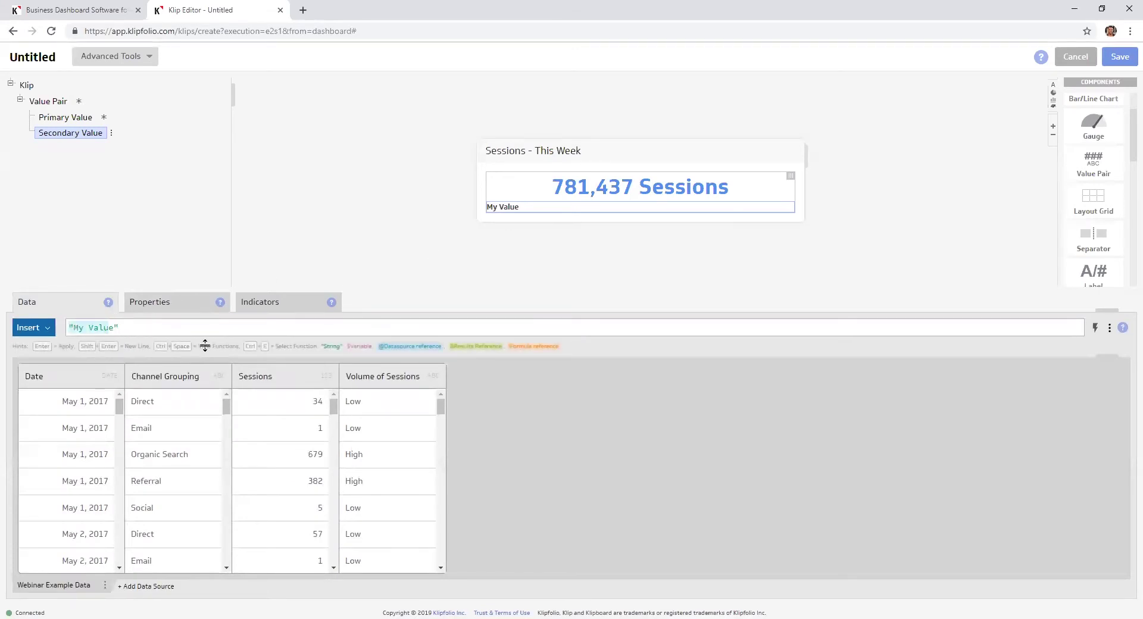
key(BackSpace)
key(BackSpace)
key(BackSpace)
key(BackSpace)
key(BackSpace)
key(BackSpace)
key(BackSpace)
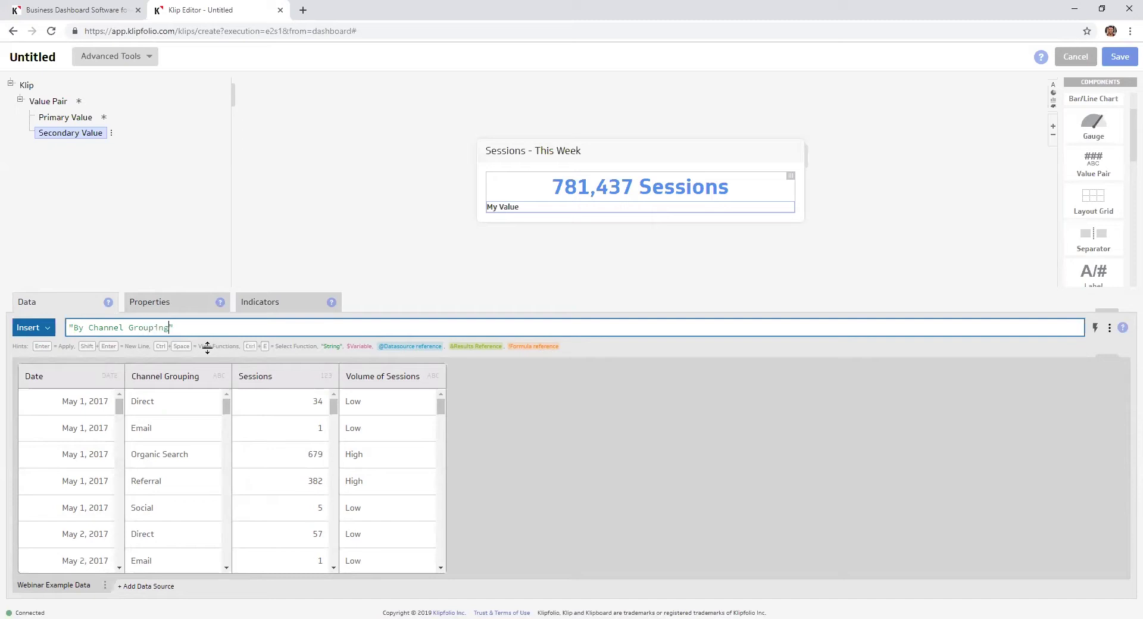
key(Return)
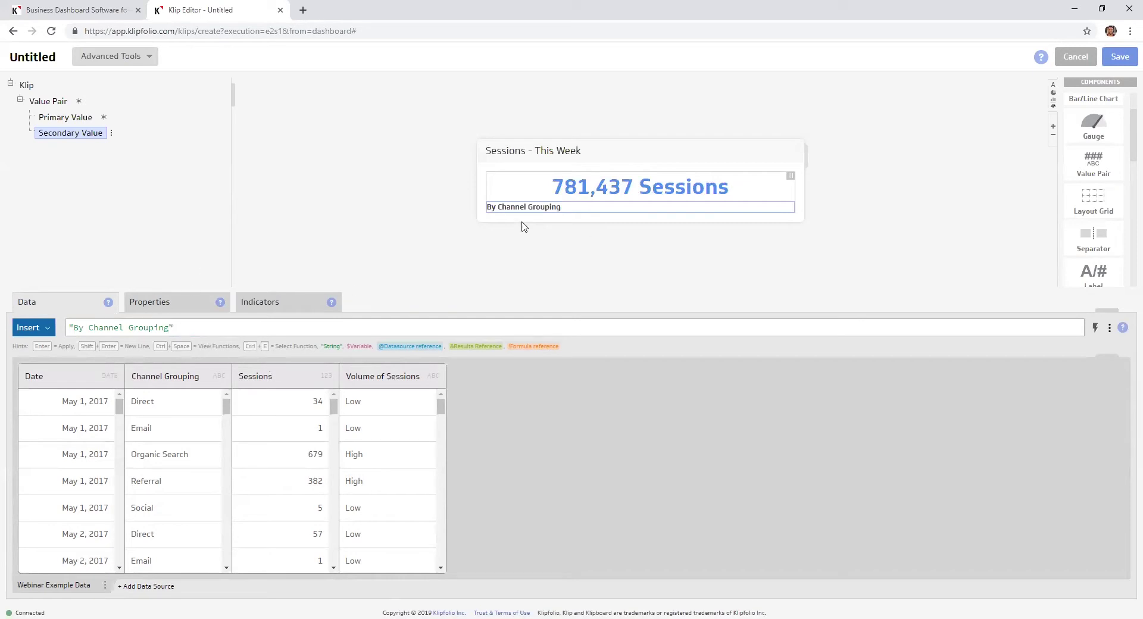
click(146, 303)
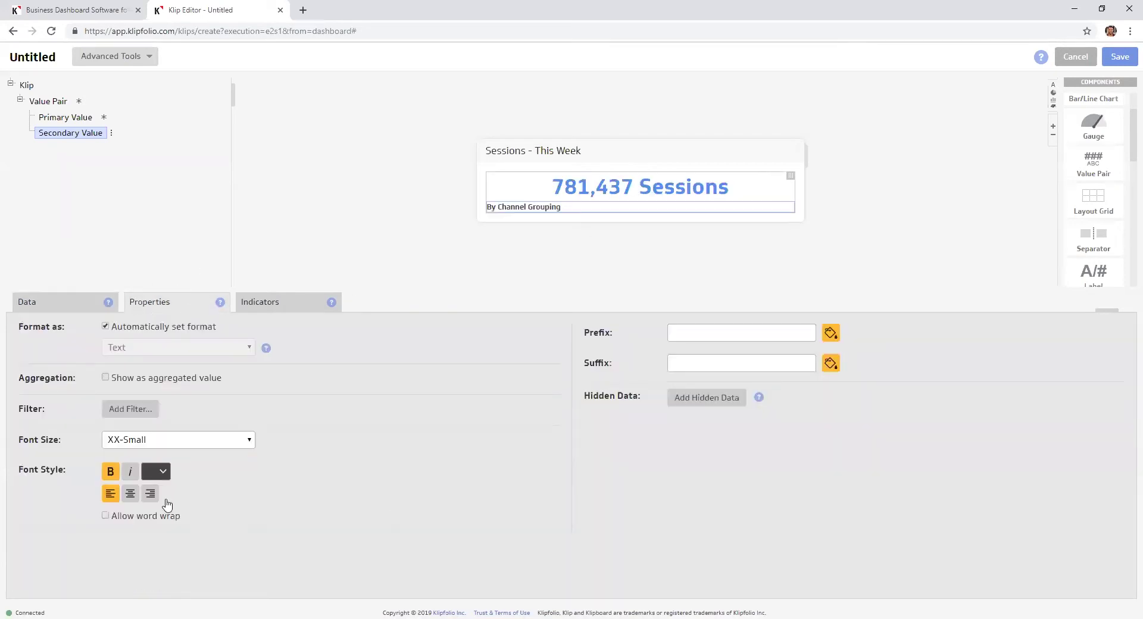
click(132, 497)
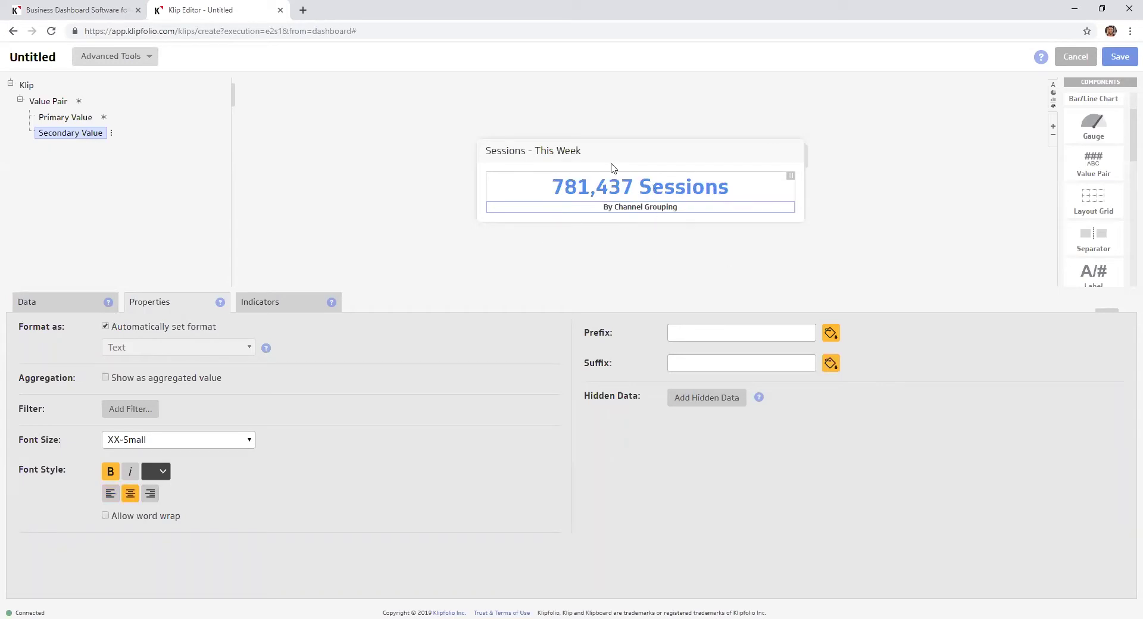
Add hidden data to the primary value using the Date column and title it "Date Filter"
click(73, 307)
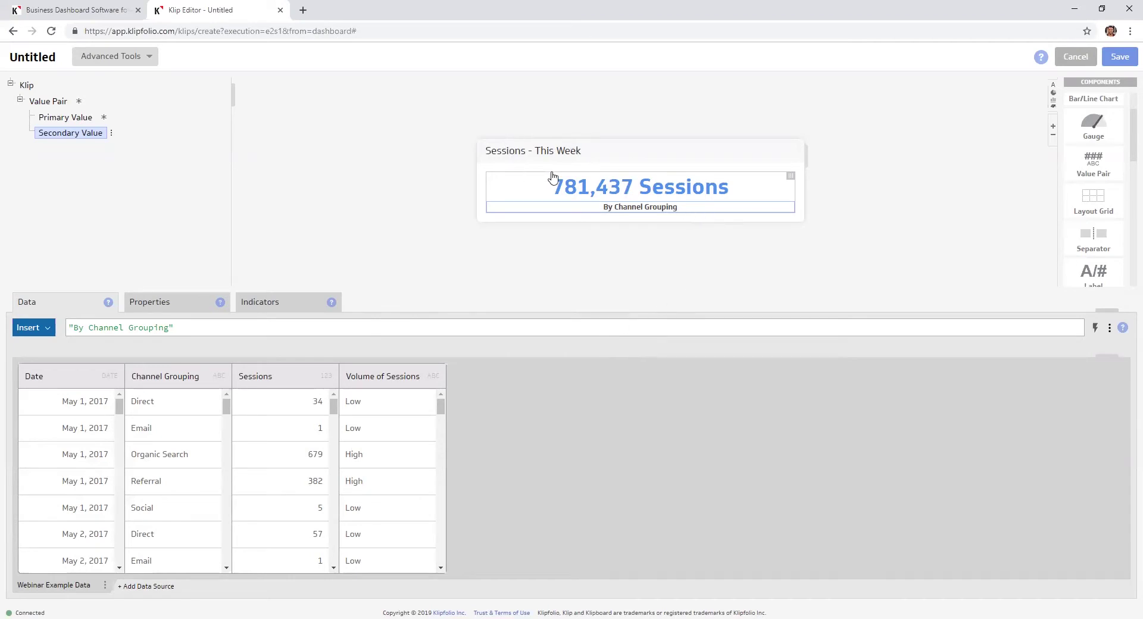
click(601, 190)
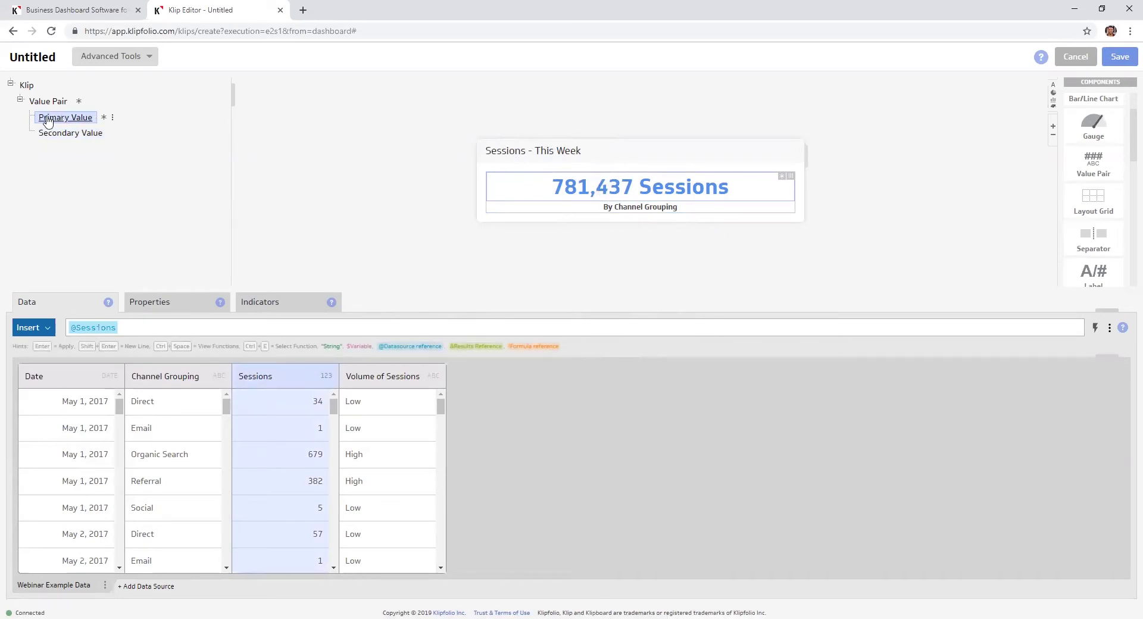
click(112, 118)
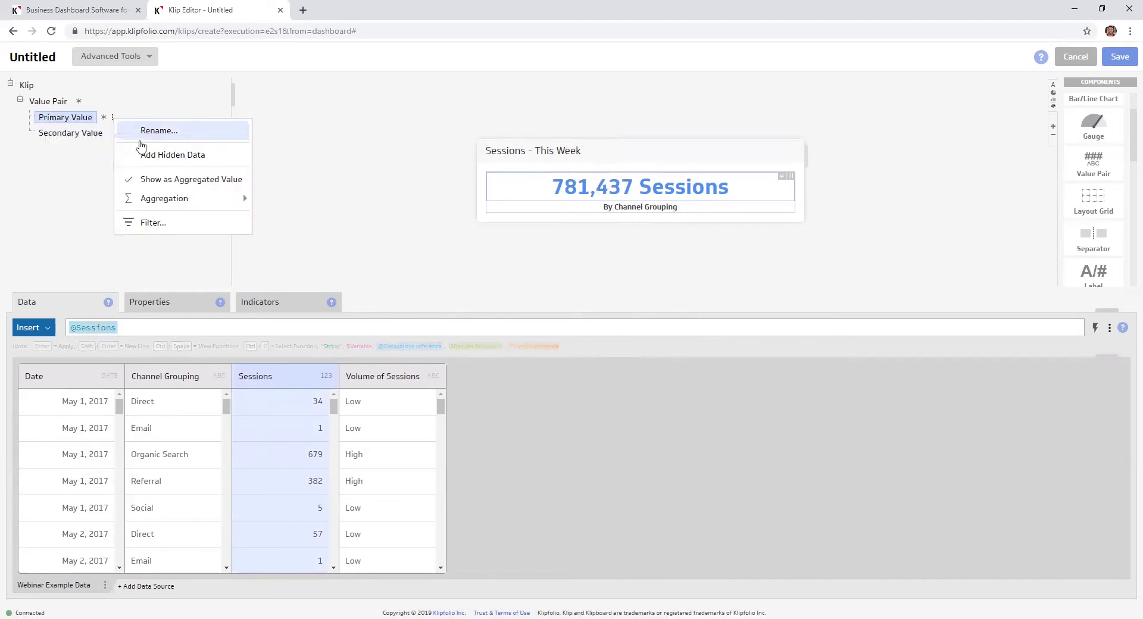
click(137, 156)
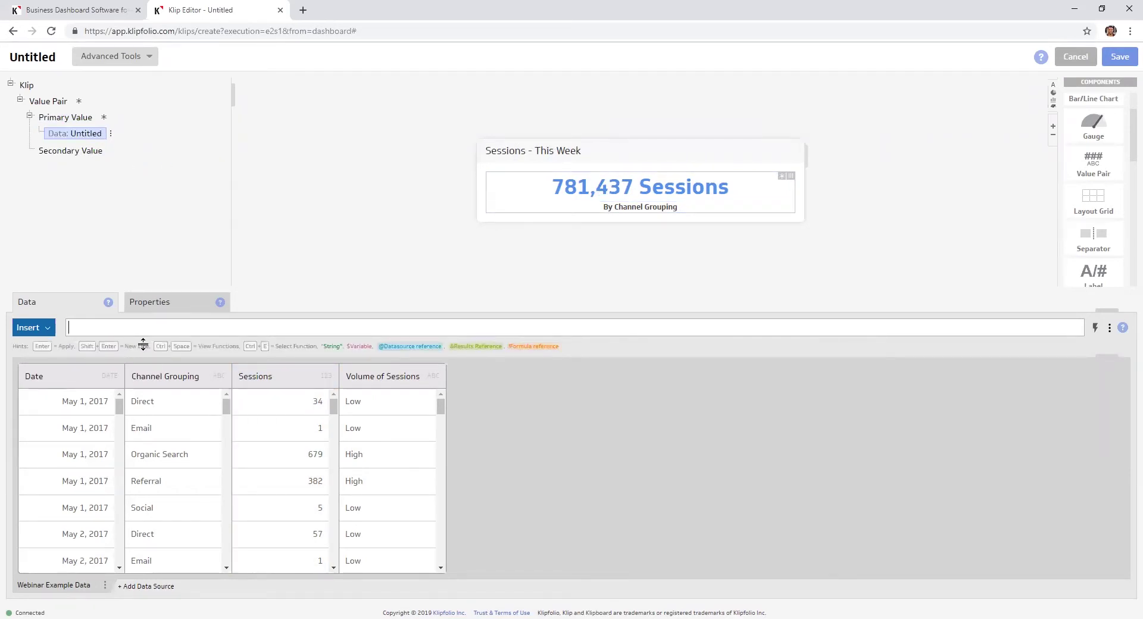
click(62, 377)
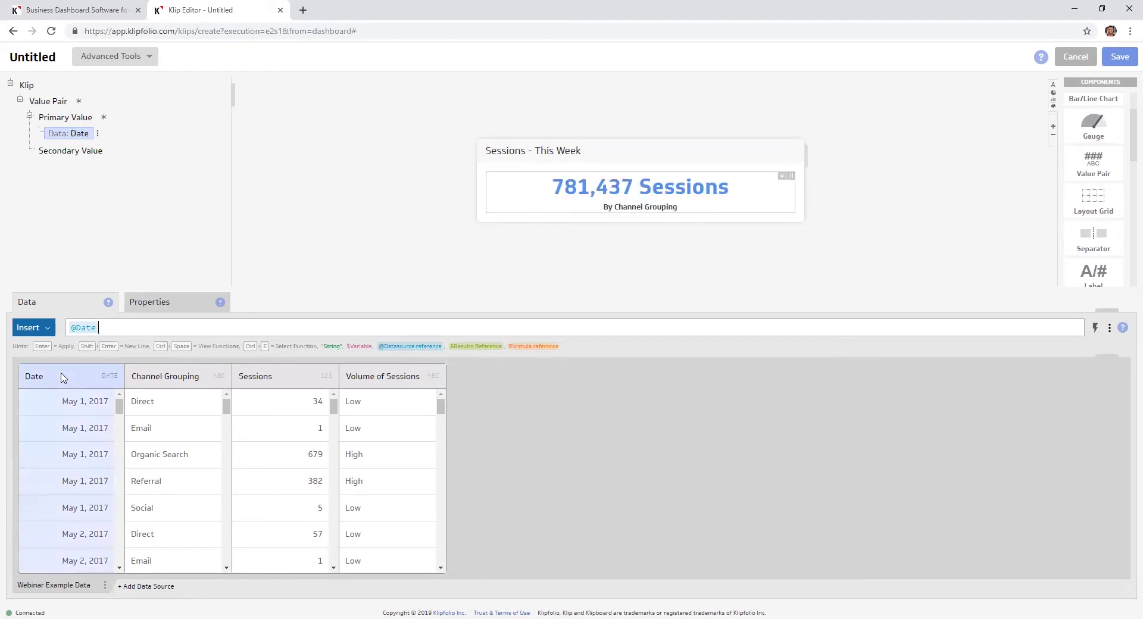
click(156, 304)
text(Date Fil)
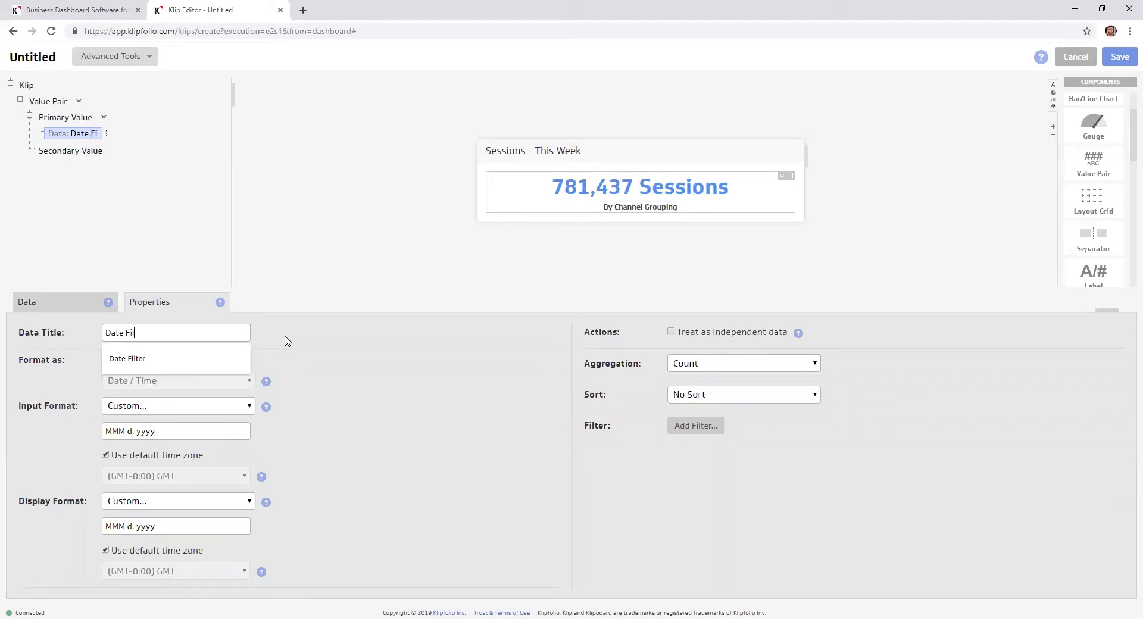
text(rt)
key(BackSpace)
key(BackSpace)
text(ter)
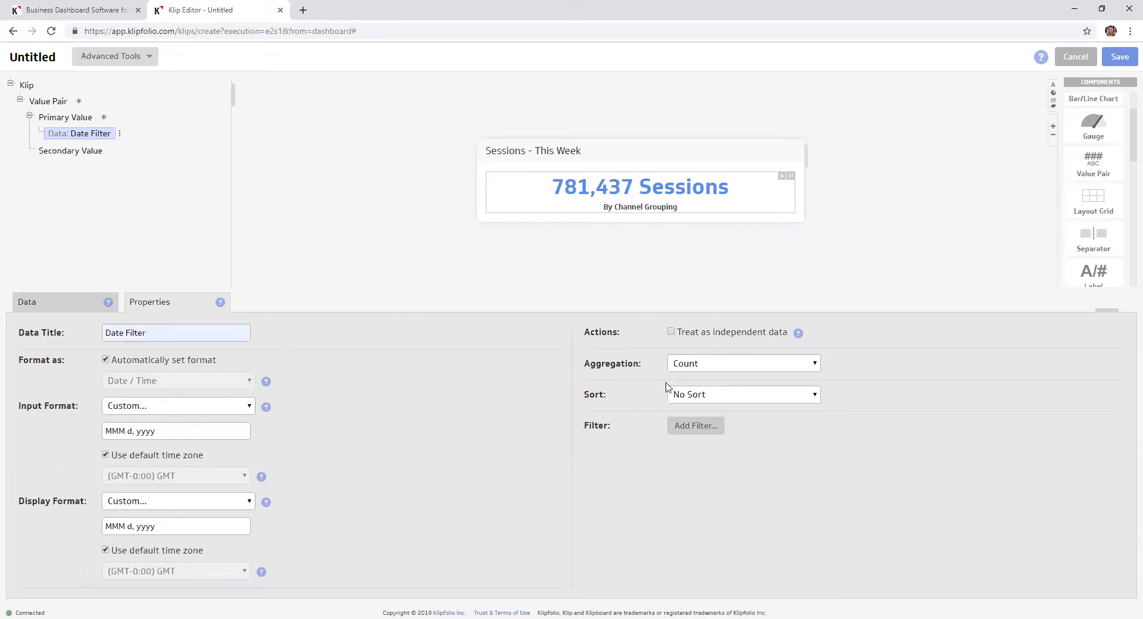
Filter the hidden date data with a Unit to date condition matching the period in the Klip's title
click(706, 427)
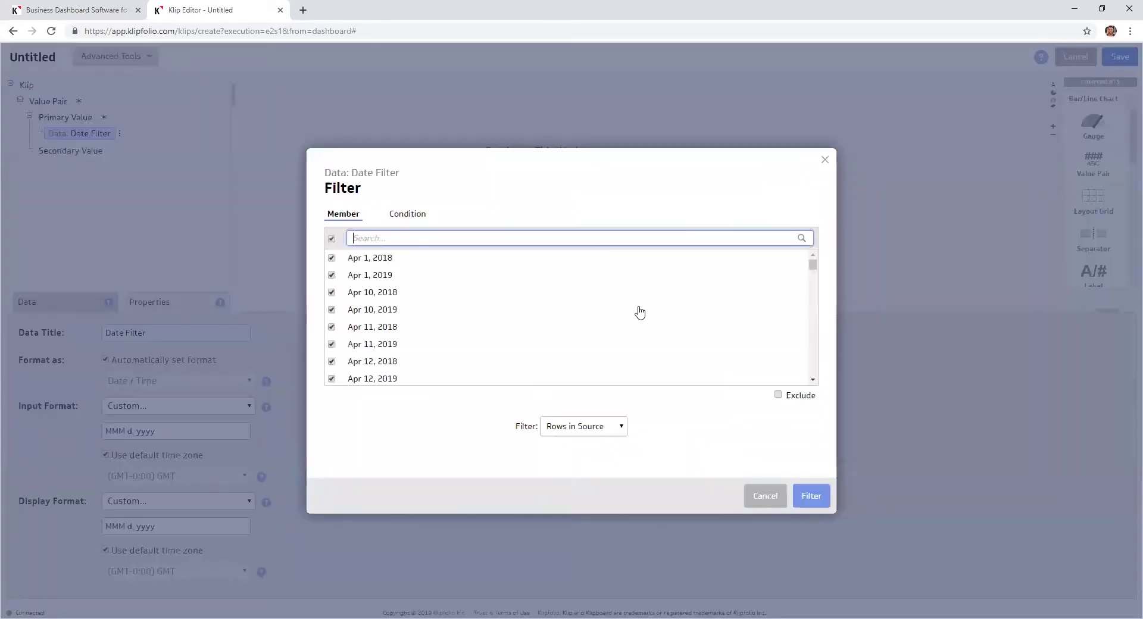
click(394, 216)
click(483, 266)
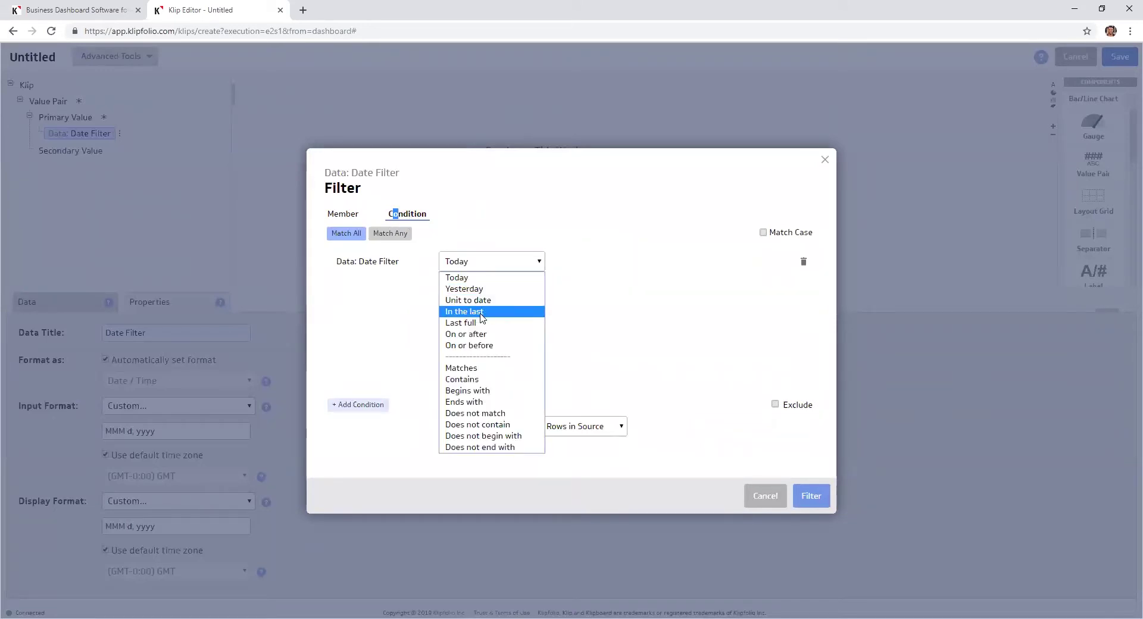
click(484, 312)
click(757, 262)
click(492, 266)
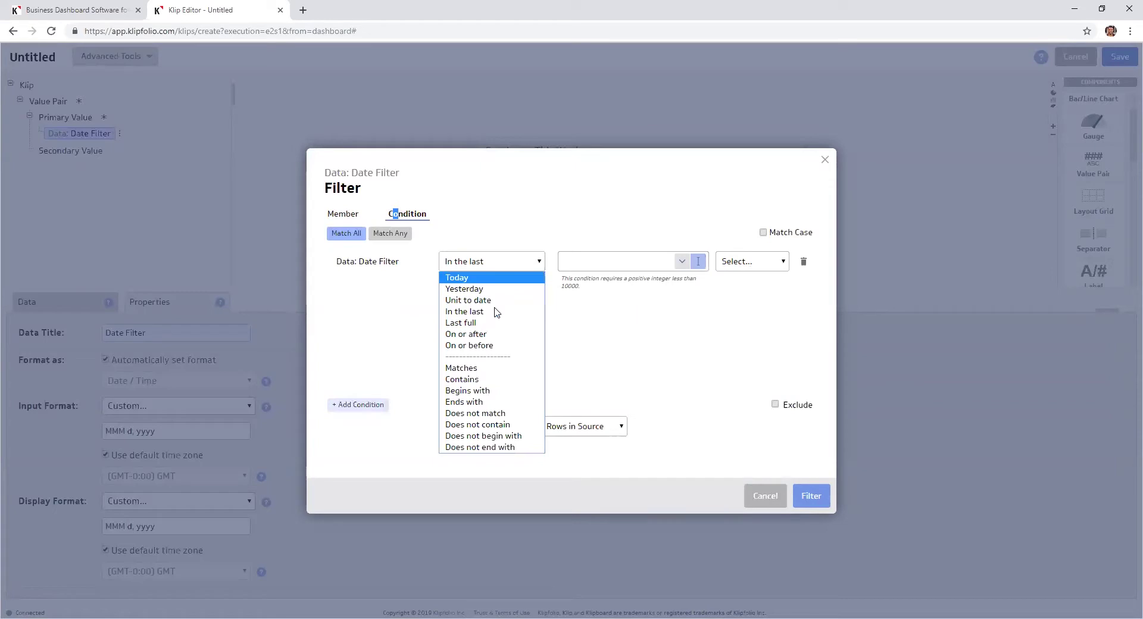
click(494, 301)
click(736, 266)
click(723, 290)
click(811, 497)
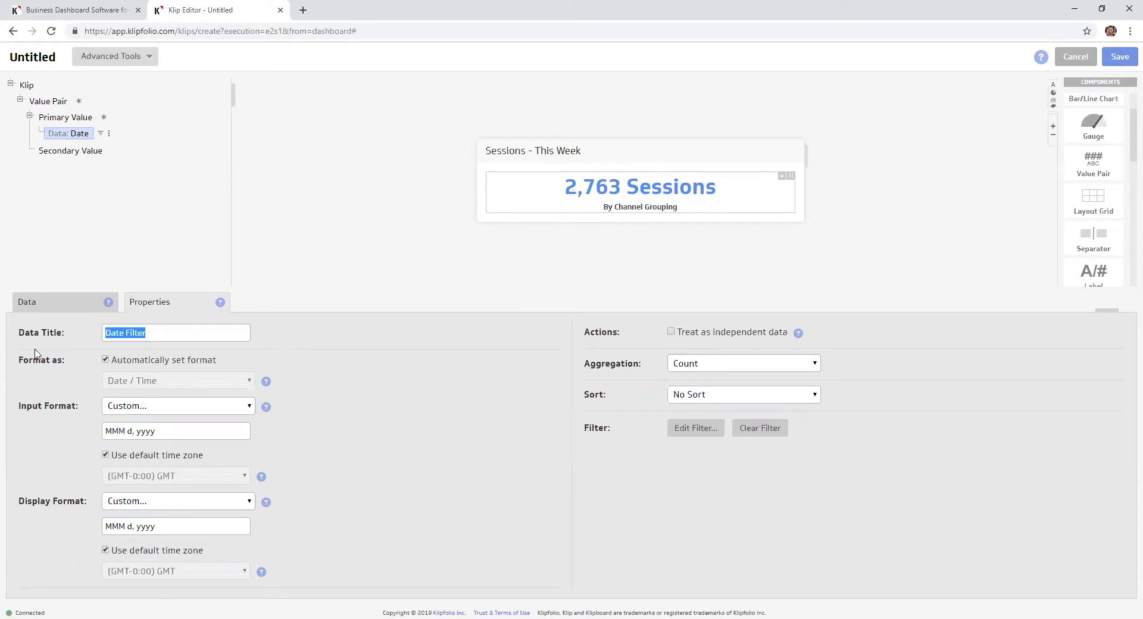
Add a User Input Control above the value pair and label it "Channel Groups"
click(52, 302)
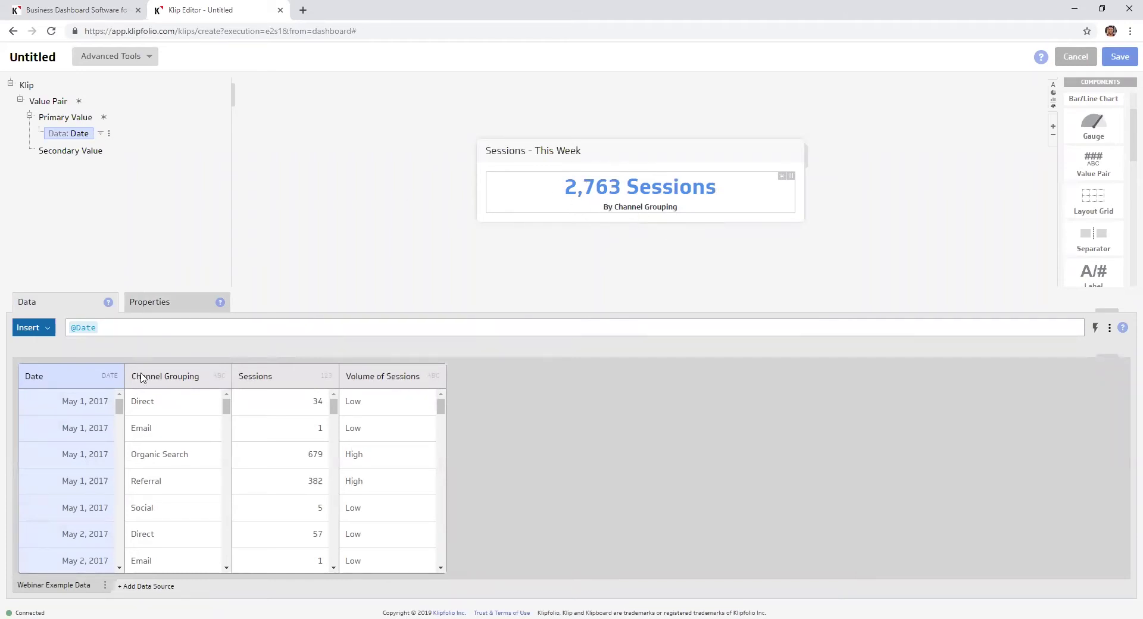
scroll(1099, 191, down, 3)
drag(1100, 174, 723, 209)
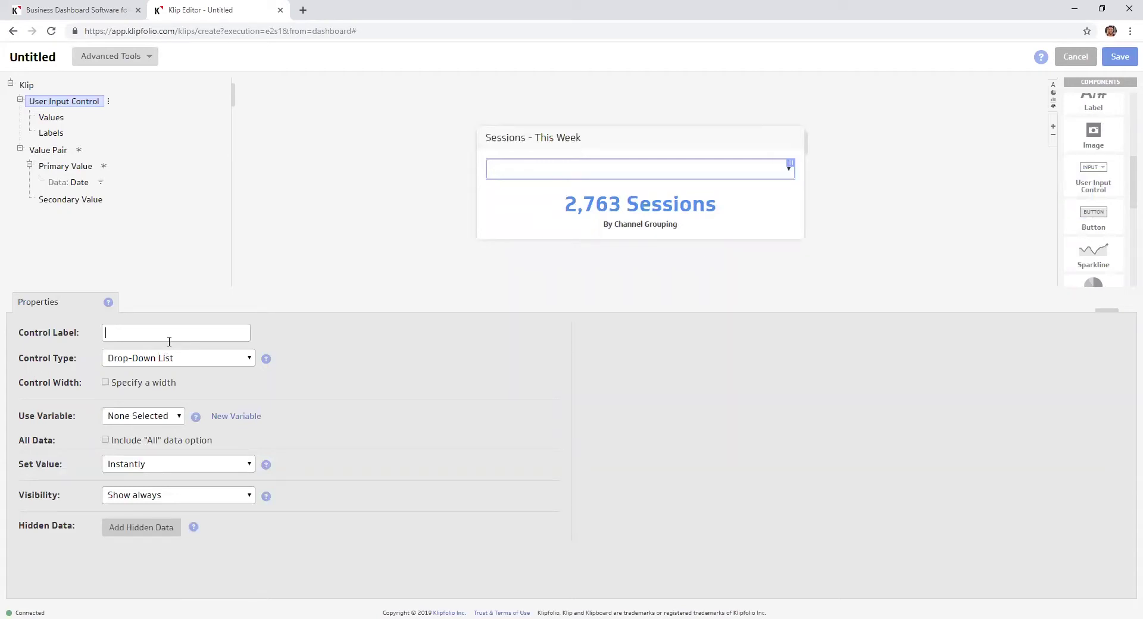
text(C)
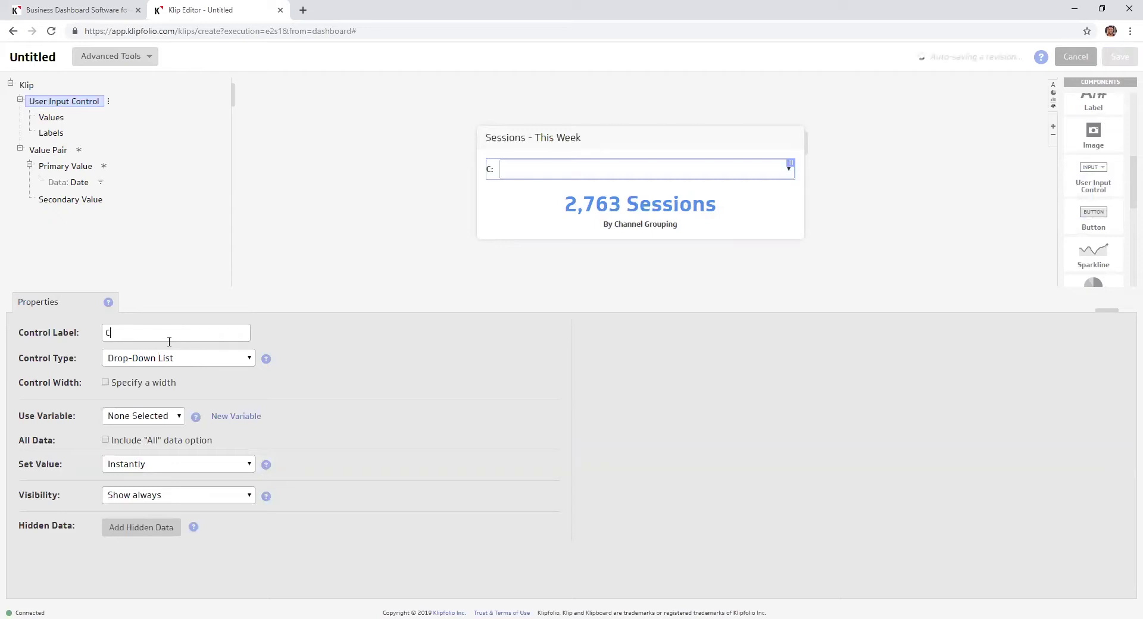
text(hannel Gr)
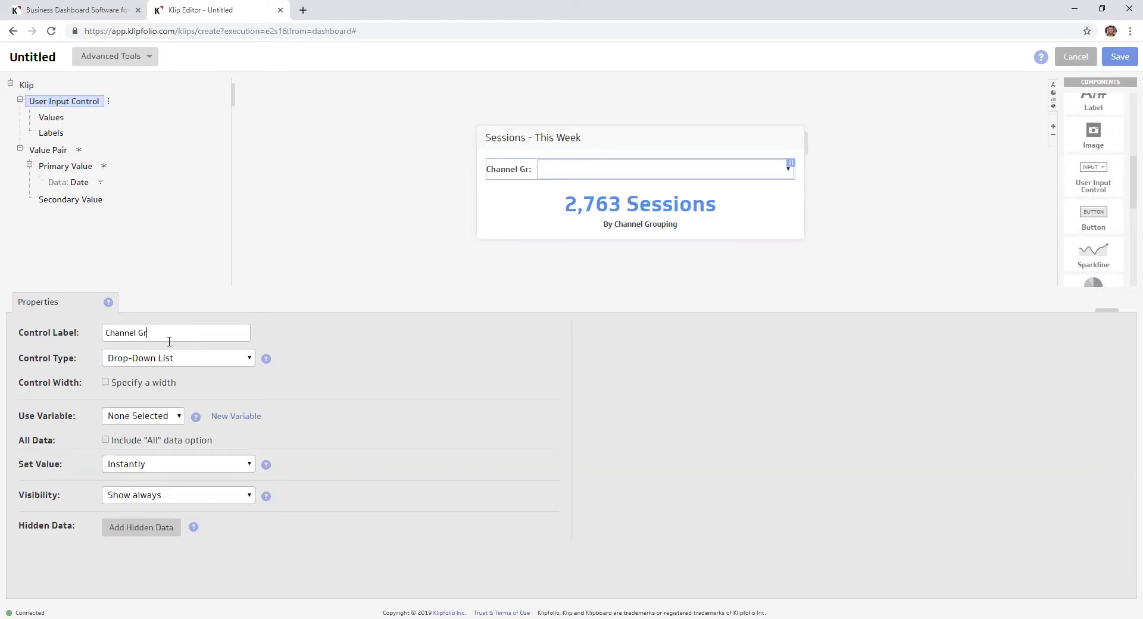
text(ooups)
Use the Channel Grouping column as the values of the Channel Groups control and preview its drop-down list
click(47, 117)
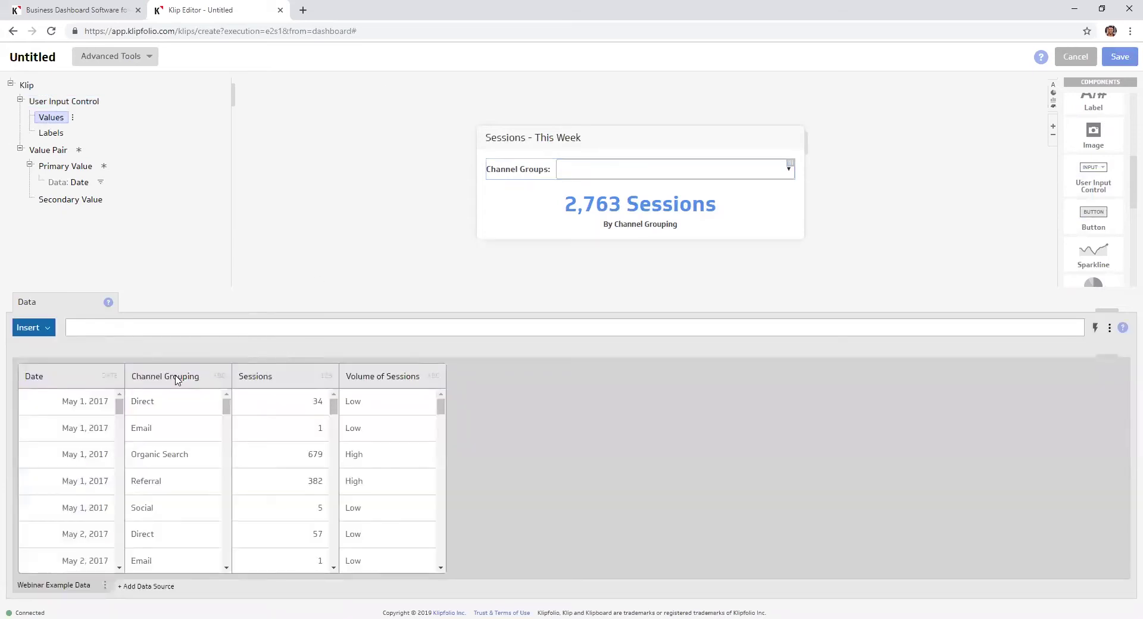
click(177, 379)
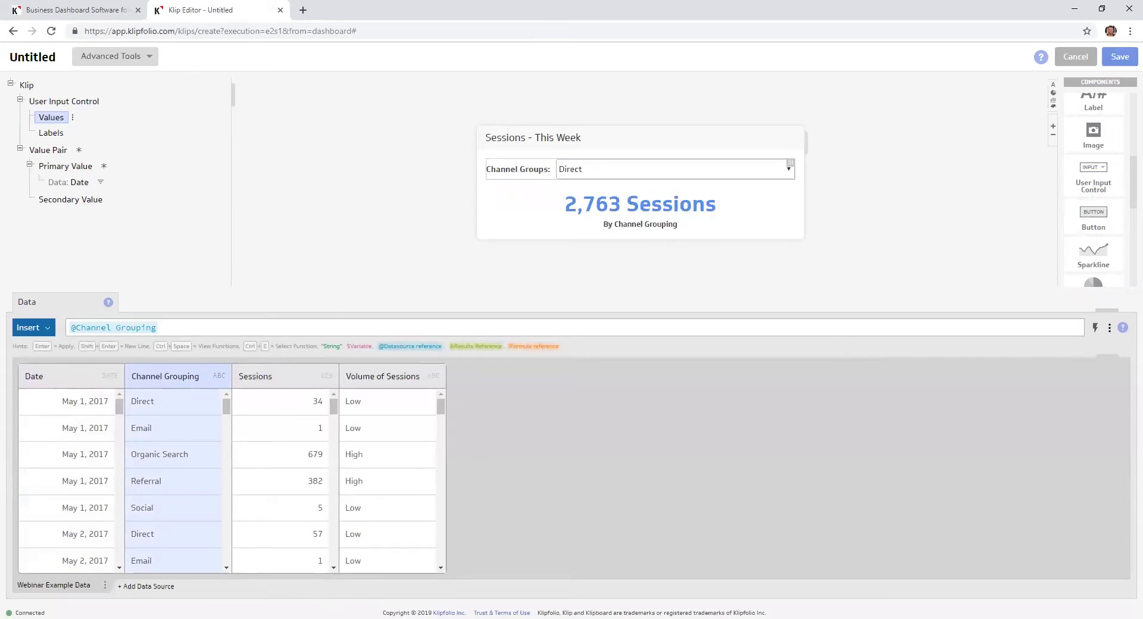
click(624, 169)
click(620, 170)
scroll(616, 237, up, 5)
click(388, 242)
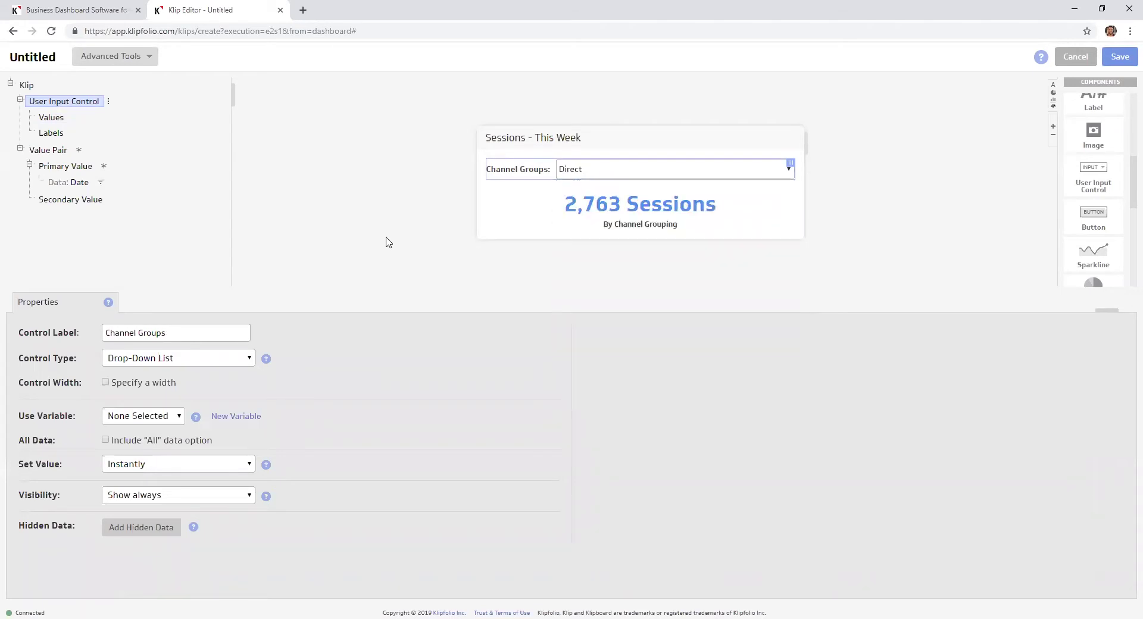
Group the Channel Groups control's values so each channel is listed only once, and check the list
click(50, 117)
click(71, 117)
click(121, 151)
click(617, 170)
click(617, 171)
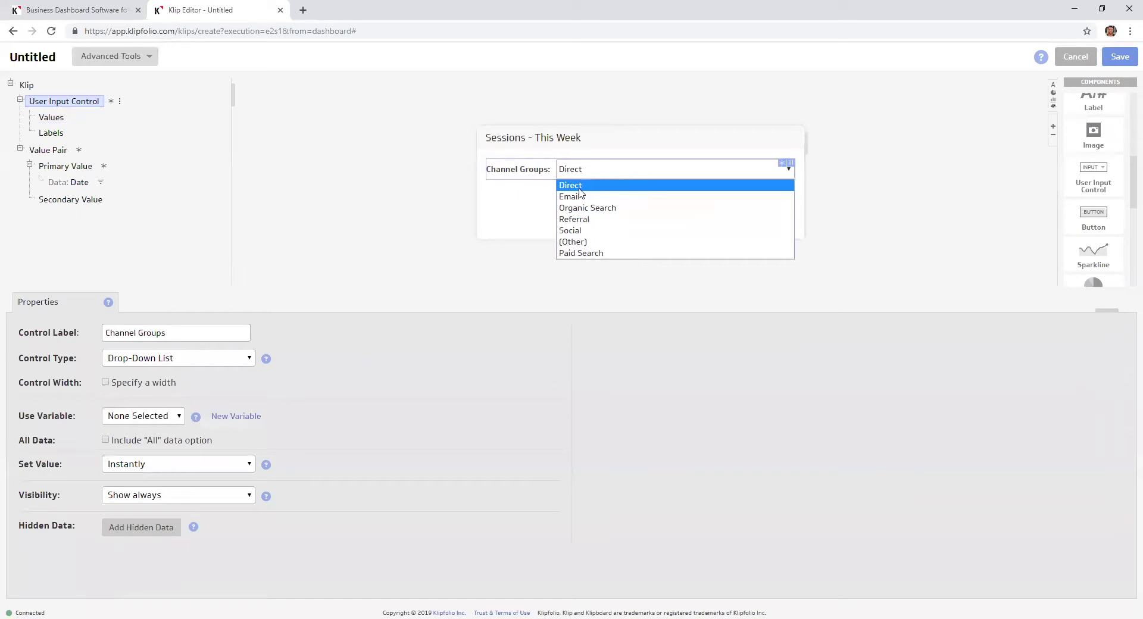
Include an "All" data option in the Channel Groups control, name it "All Channels" and preview the list
click(69, 118)
click(71, 104)
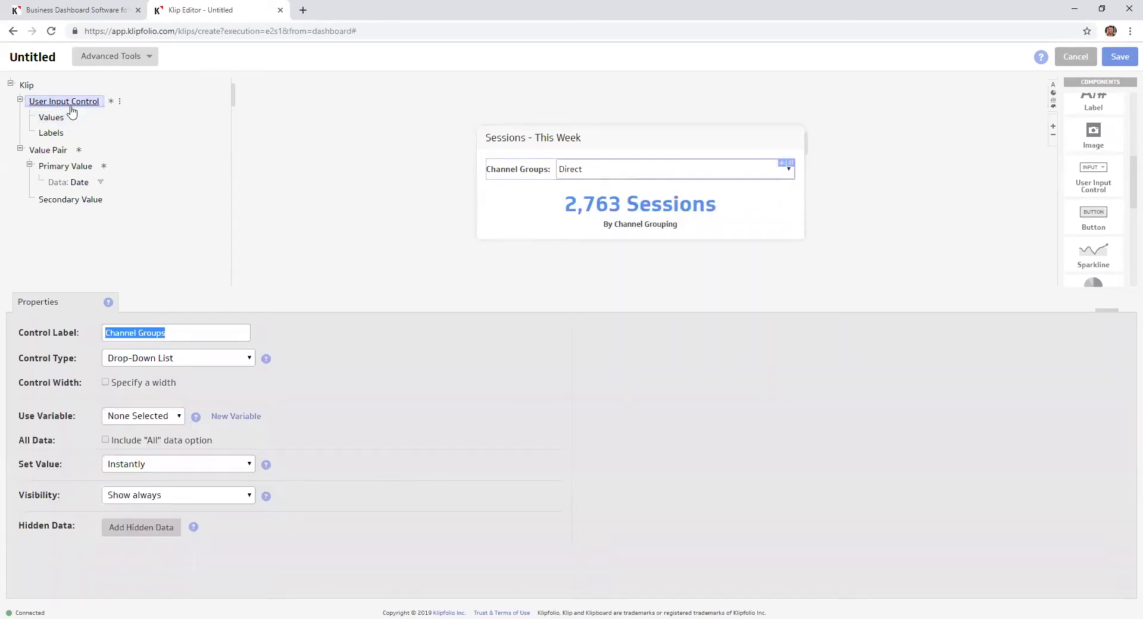
click(177, 441)
click(627, 174)
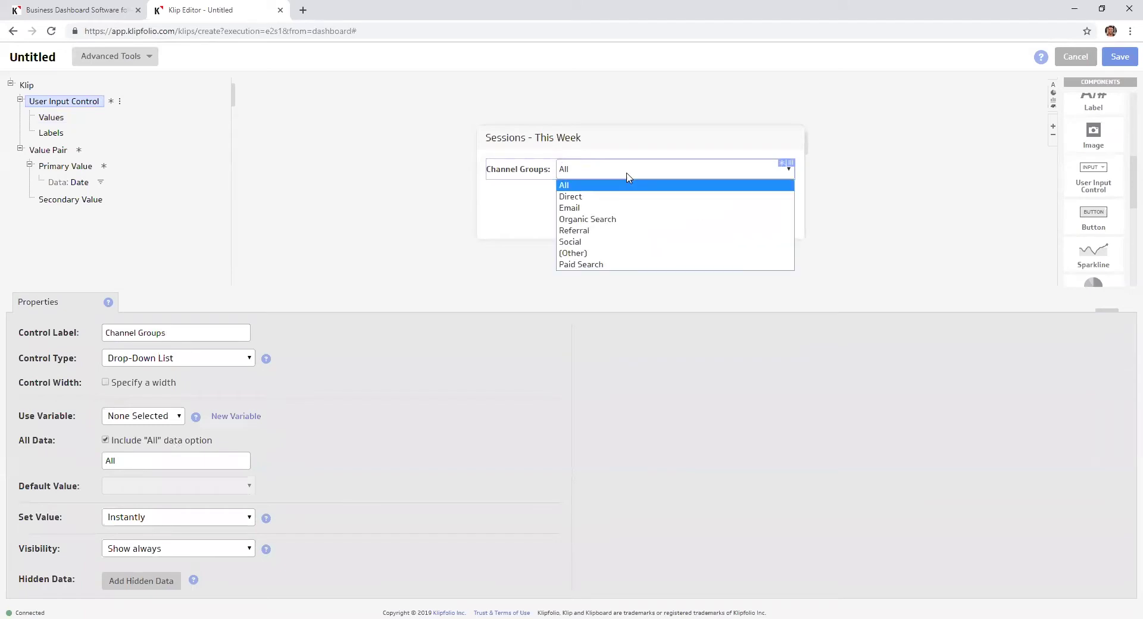
double_click(171, 517)
click(172, 455)
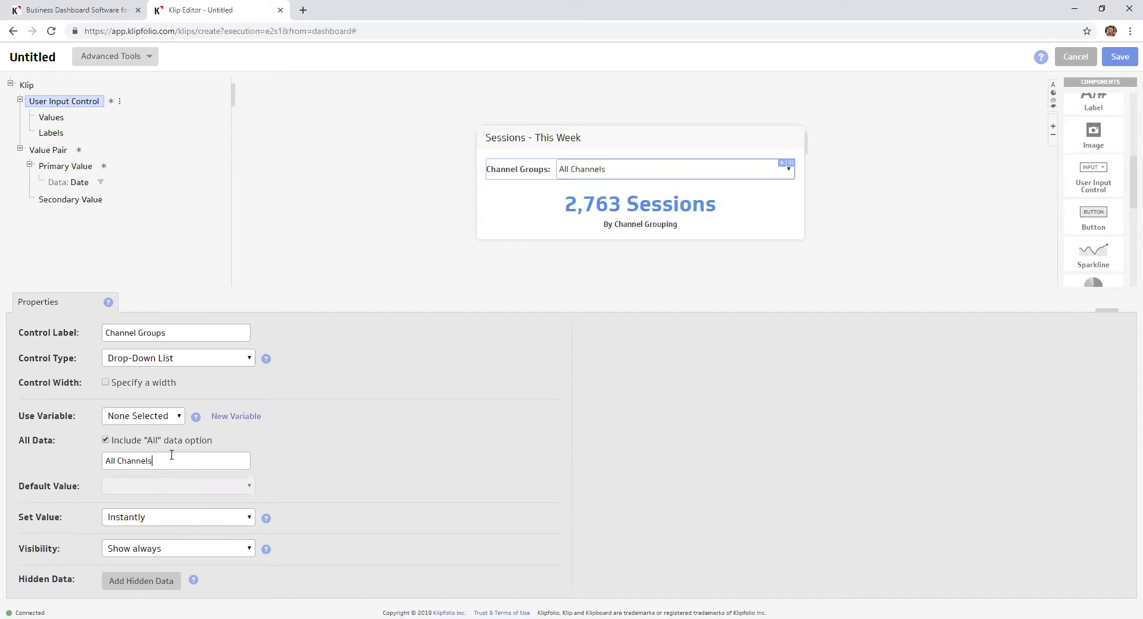
click(623, 173)
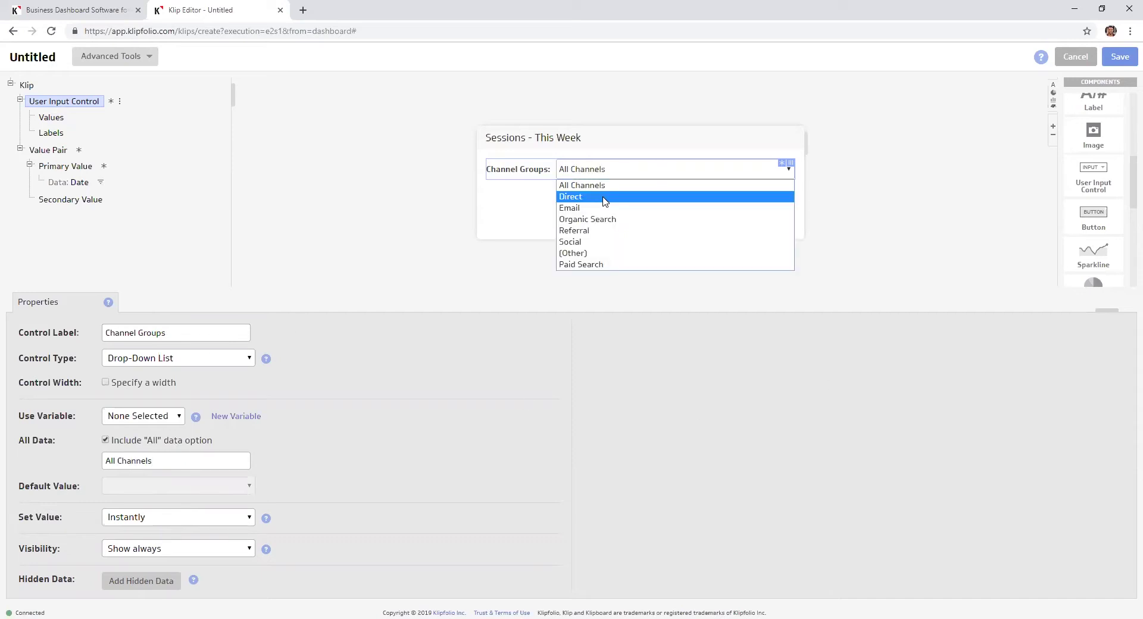
click(302, 238)
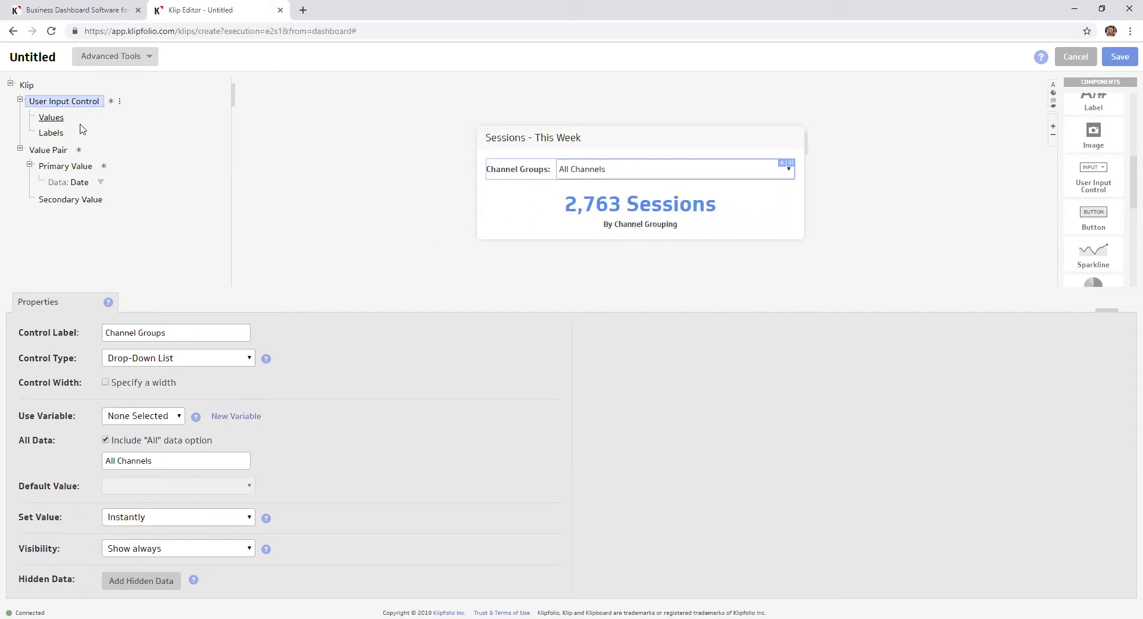
Create a new variable named "channels" for the Channel Groups control
click(247, 419)
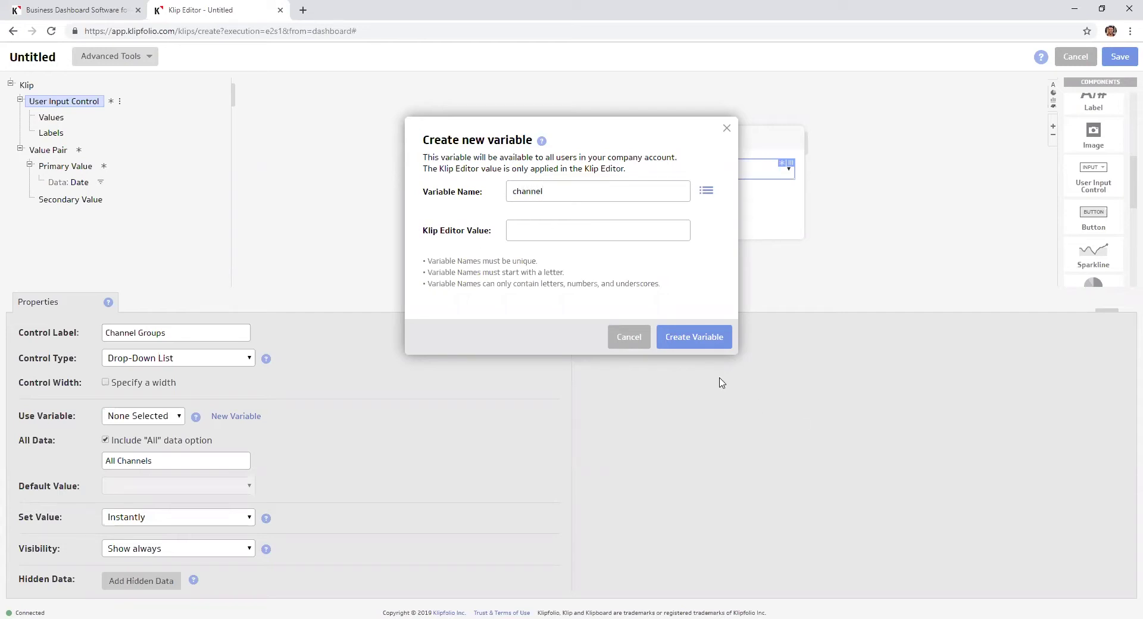
click(684, 340)
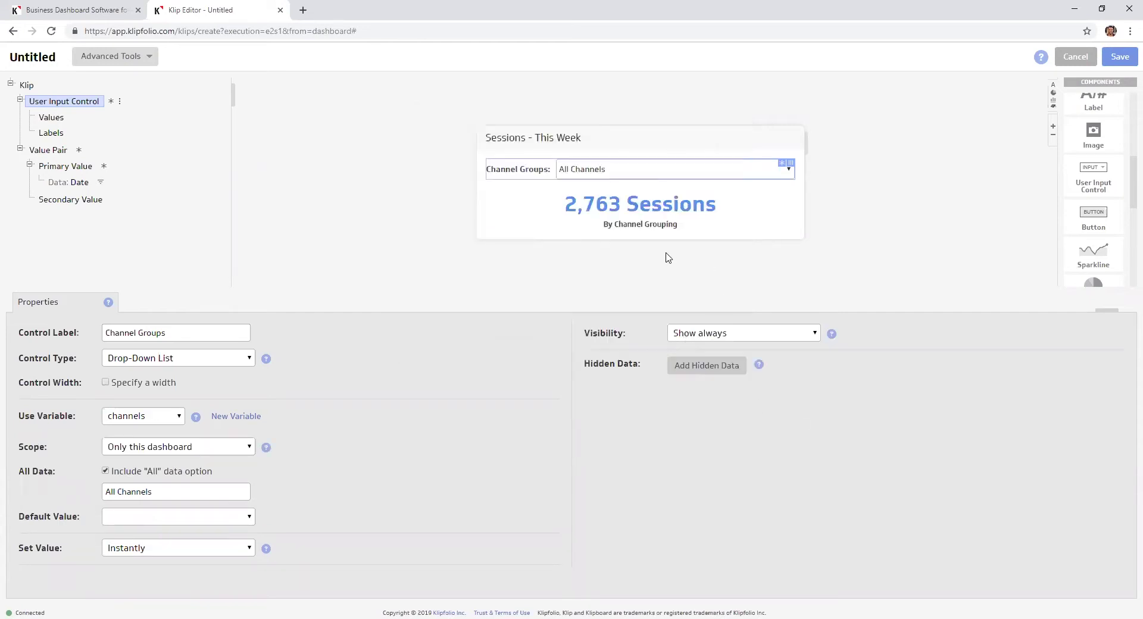
Add another hidden data component to the primary value and title it "Channel Filter"
click(624, 209)
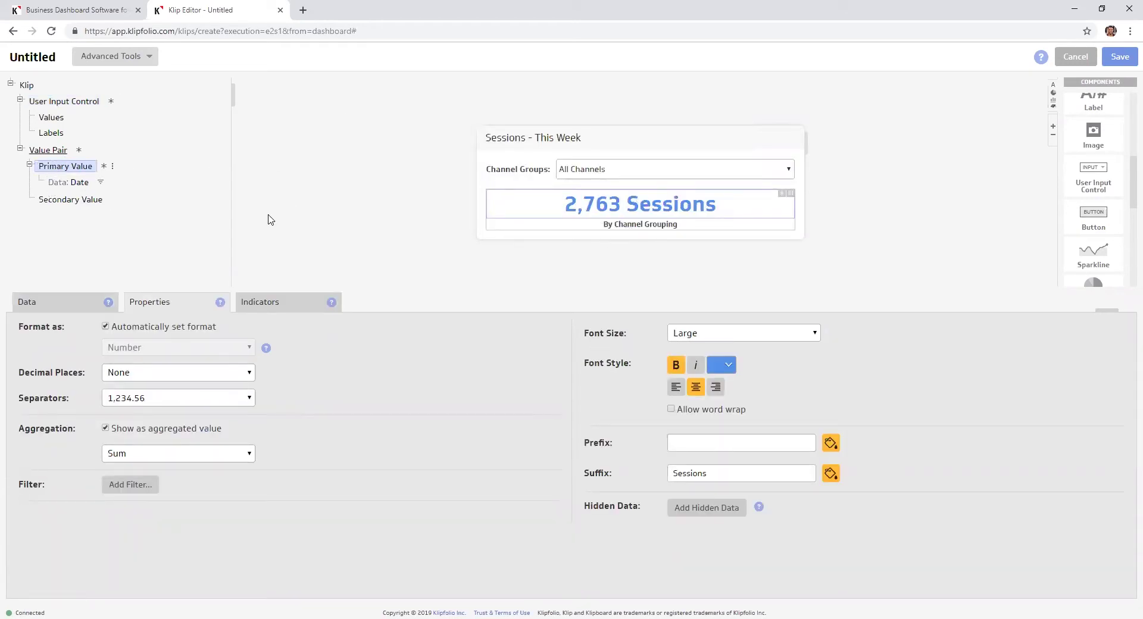
click(113, 168)
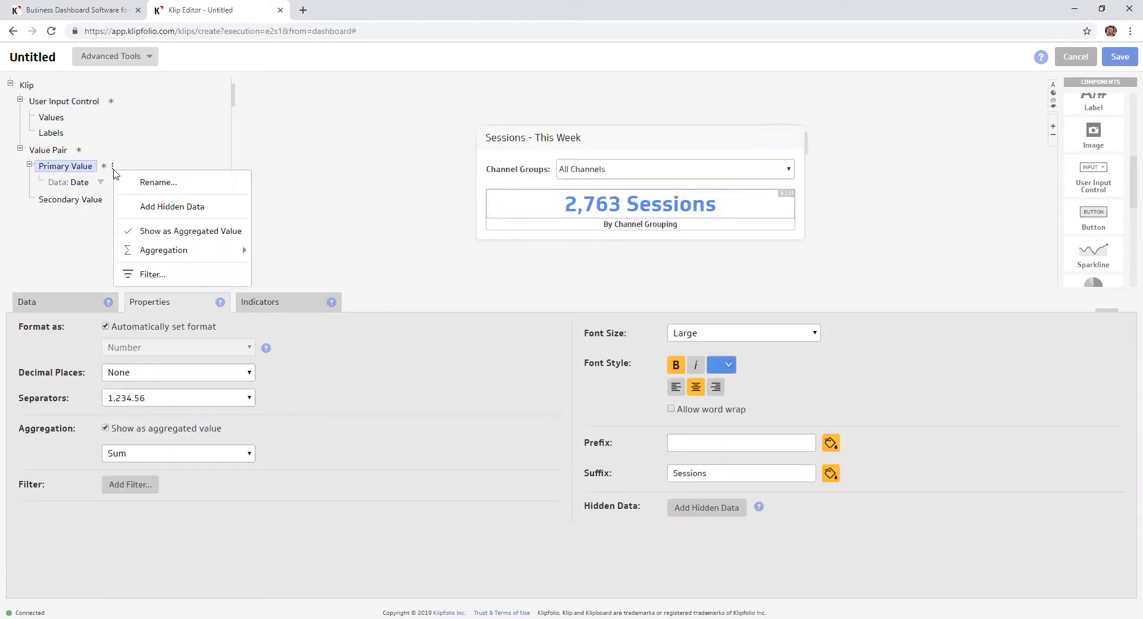
click(165, 208)
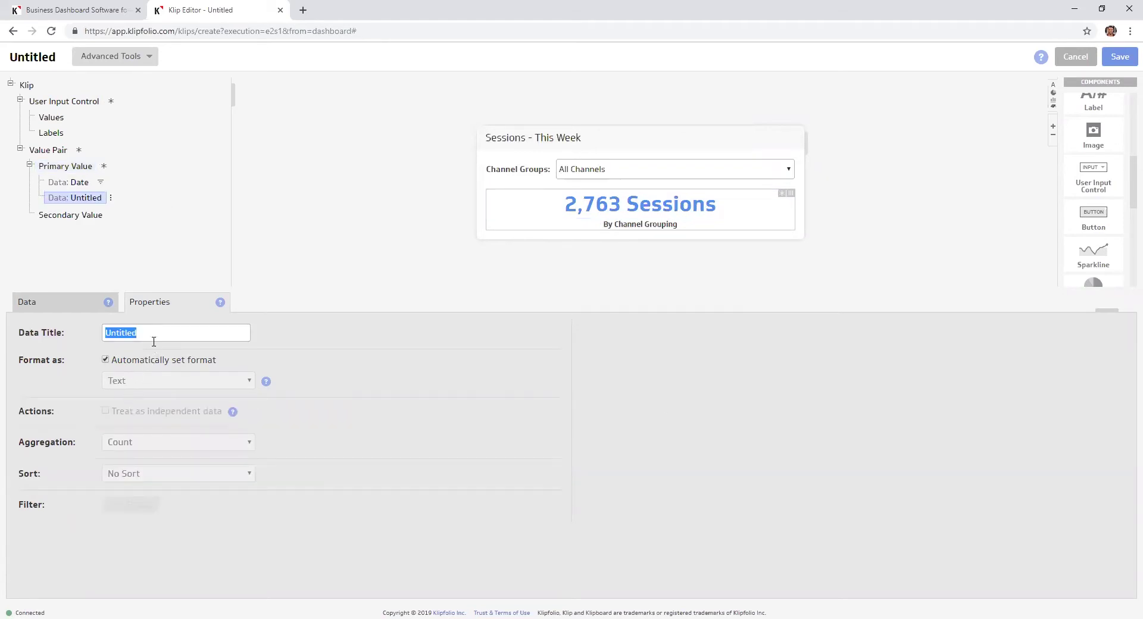
text(Channel Filter)
Retitle the primary value's hidden date data as "Date Filter"
click(75, 189)
click(152, 324)
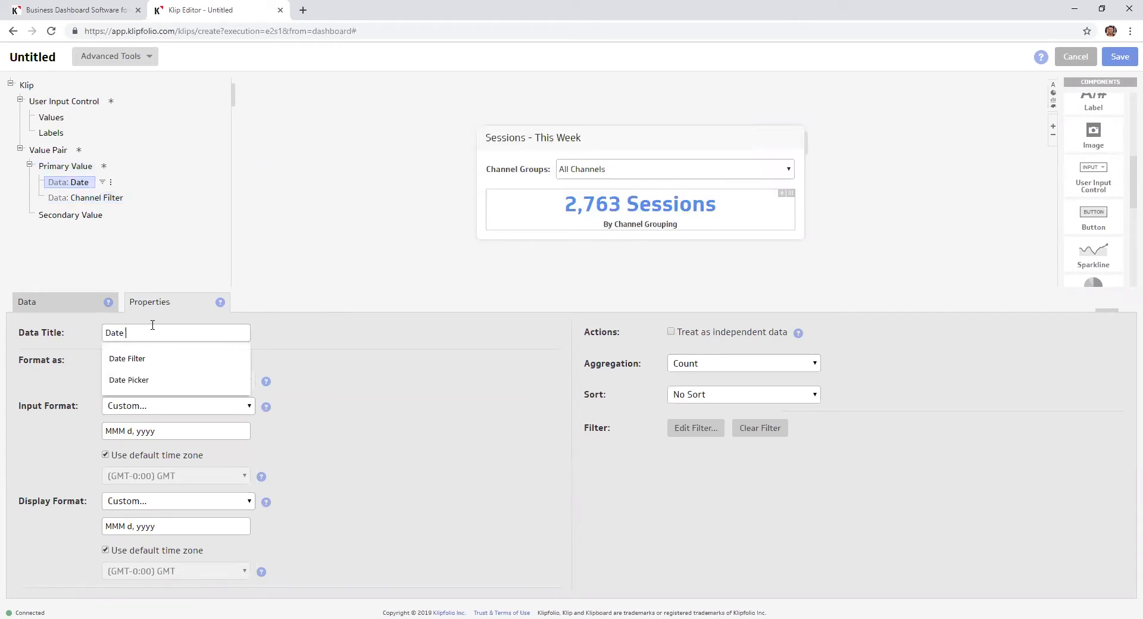
text(Filter)
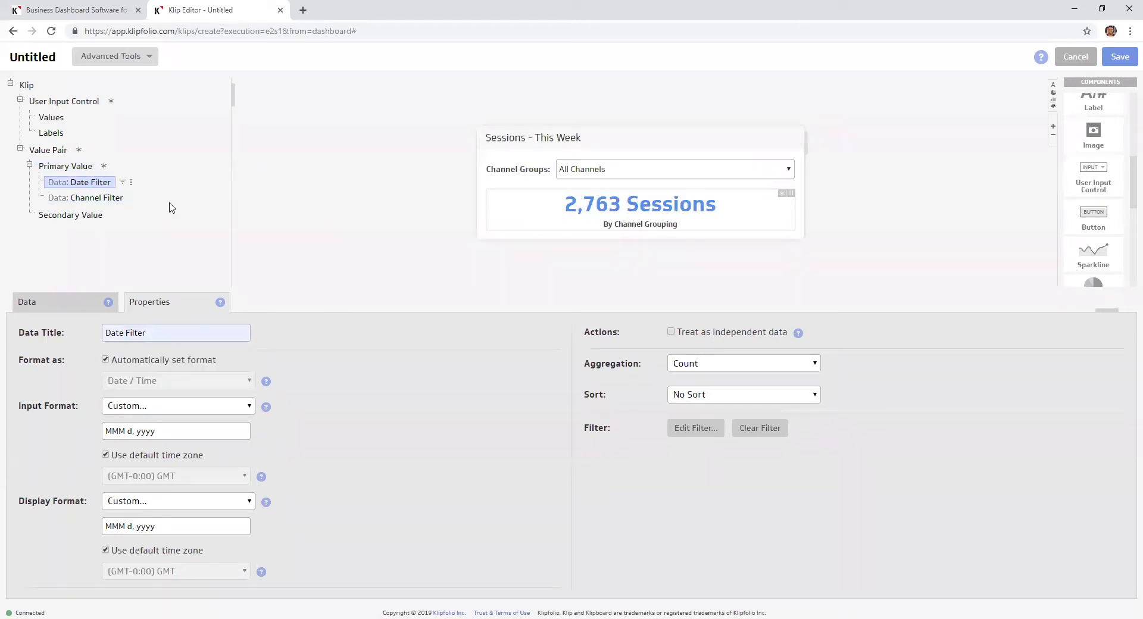
Assign the Channel Grouping column to the hidden Channel Filter data
click(94, 203)
click(38, 302)
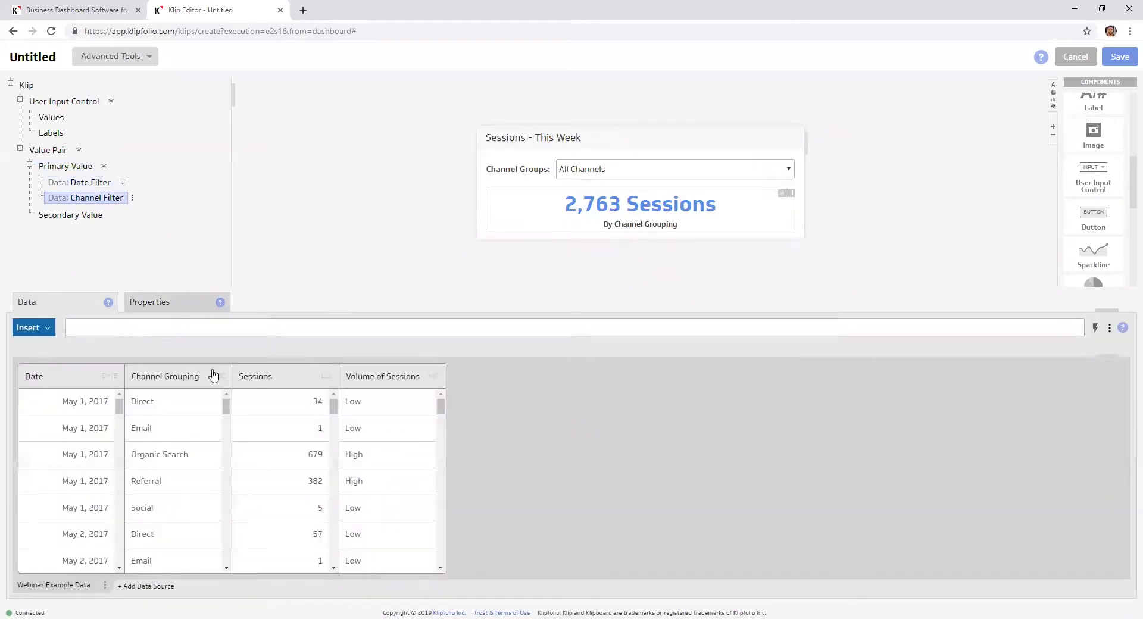
click(166, 379)
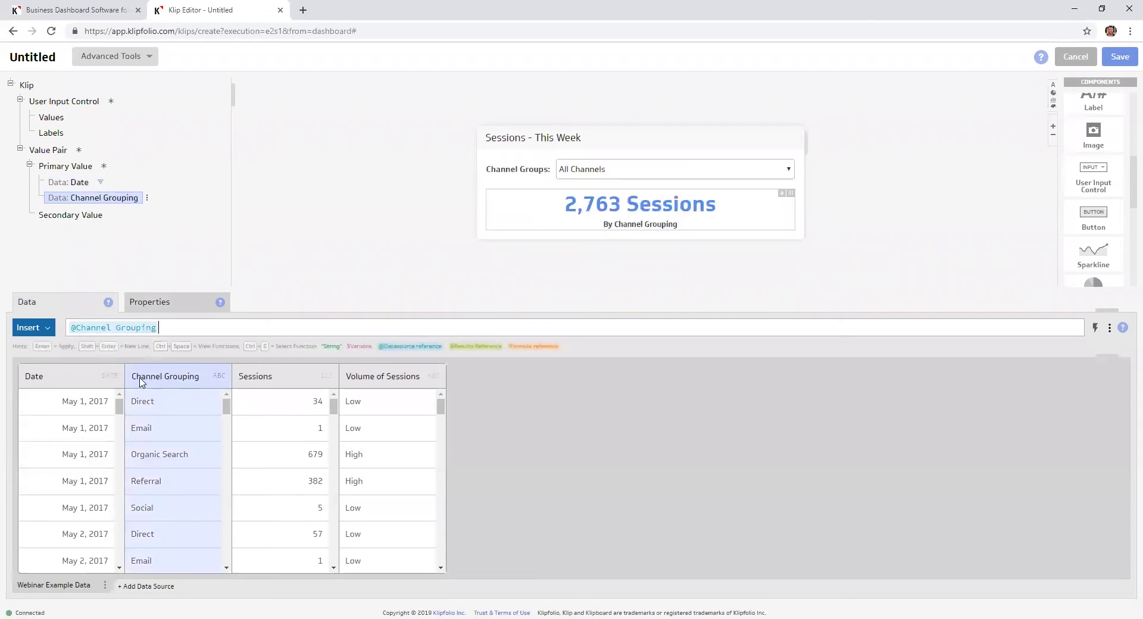
Filter the hidden Channel Grouping data with a condition that it matches the channels variable
click(156, 305)
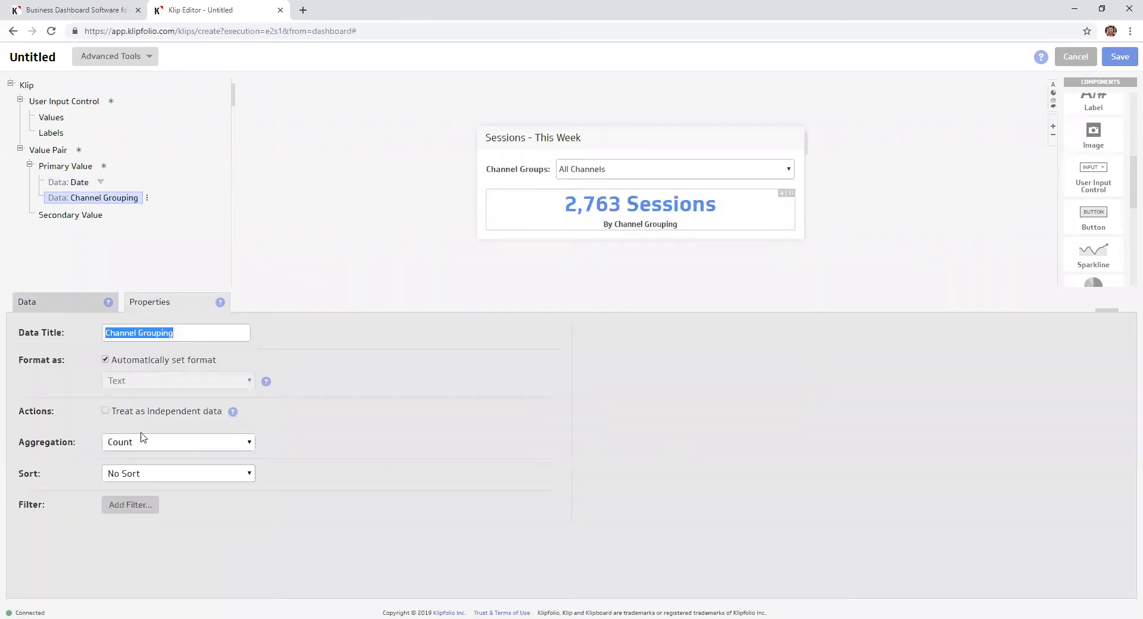
click(129, 505)
click(411, 215)
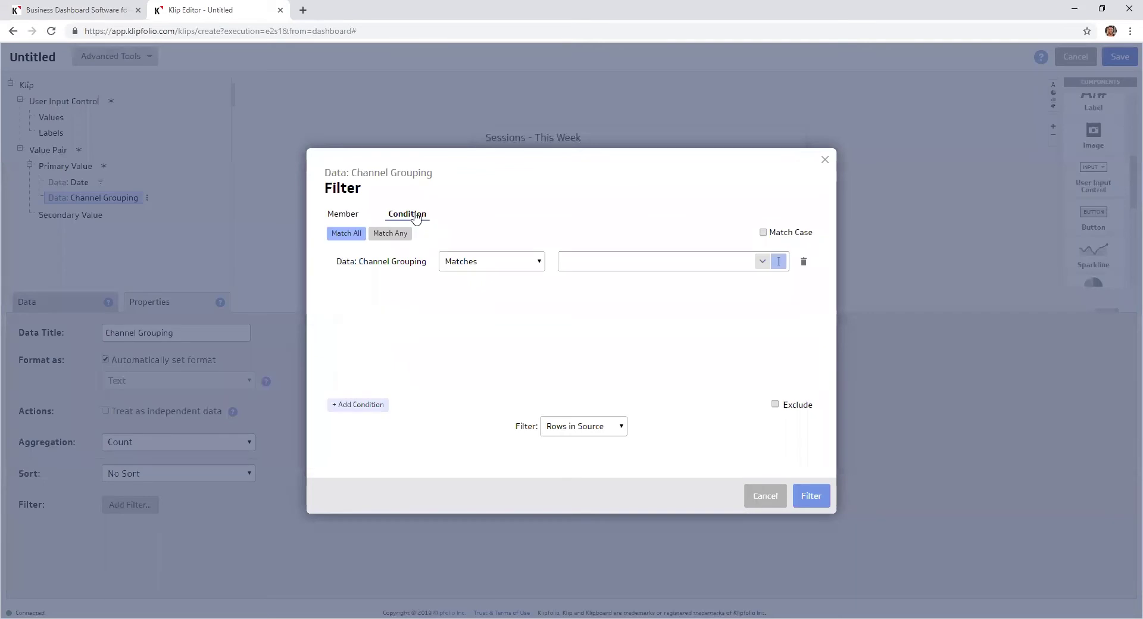
click(763, 261)
click(647, 267)
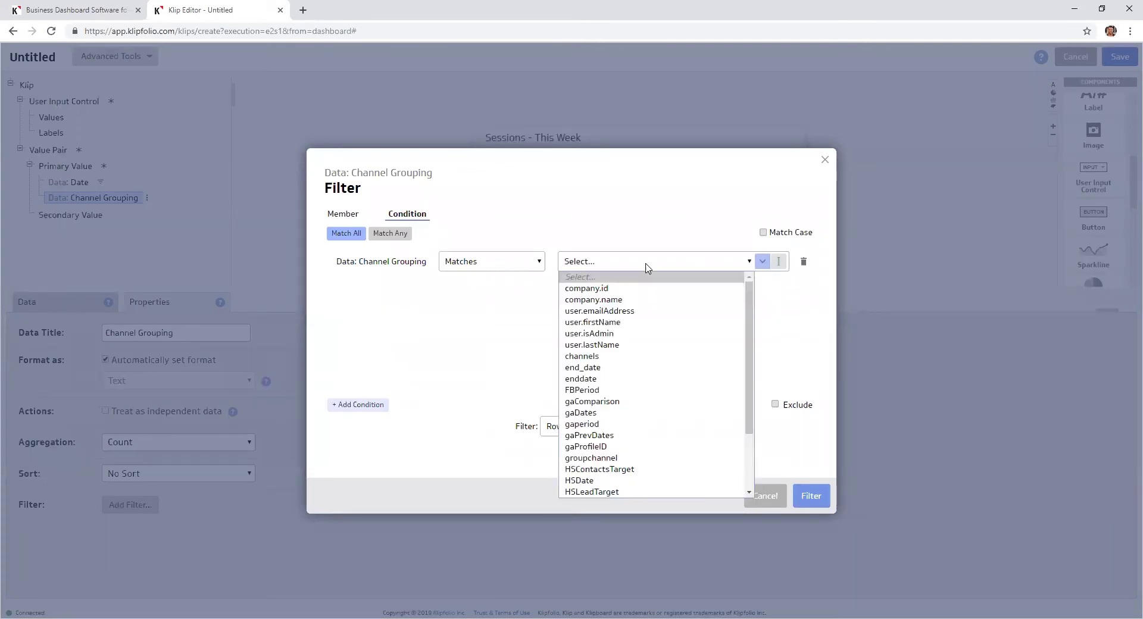
key(Down)
key(Down)
key(Down)
key(Down)
key(Down)
key(Down)
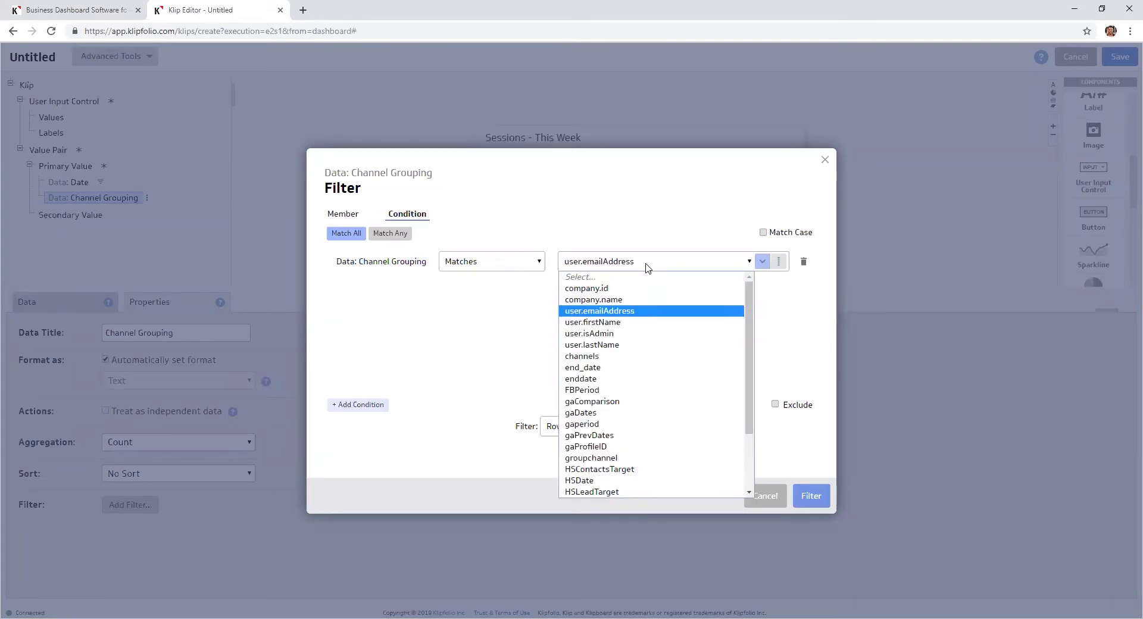
key(Down)
key(Return)
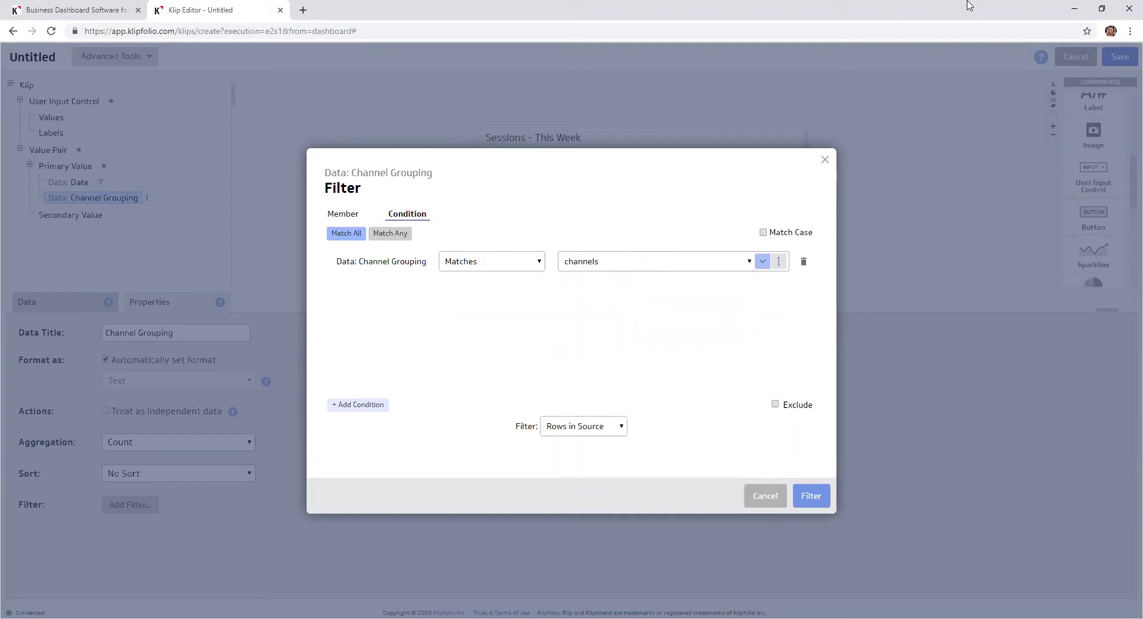
click(819, 499)
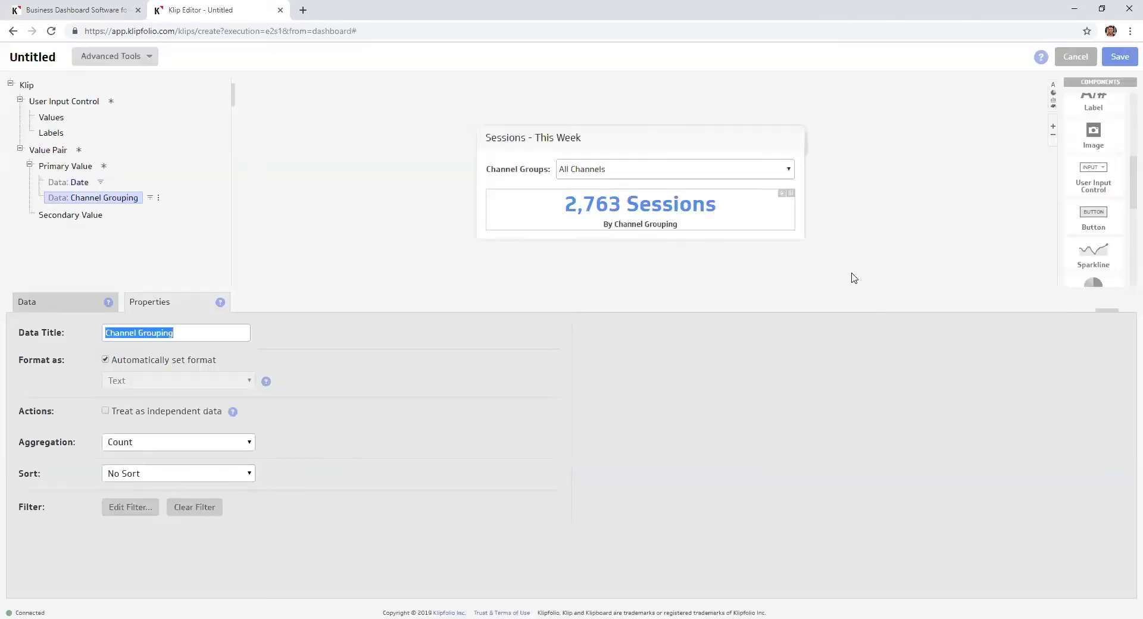
Test the Channel Groups drop-down by choosing Direct, Organic Search and Email and checking the session value each time
click(617, 173)
click(619, 176)
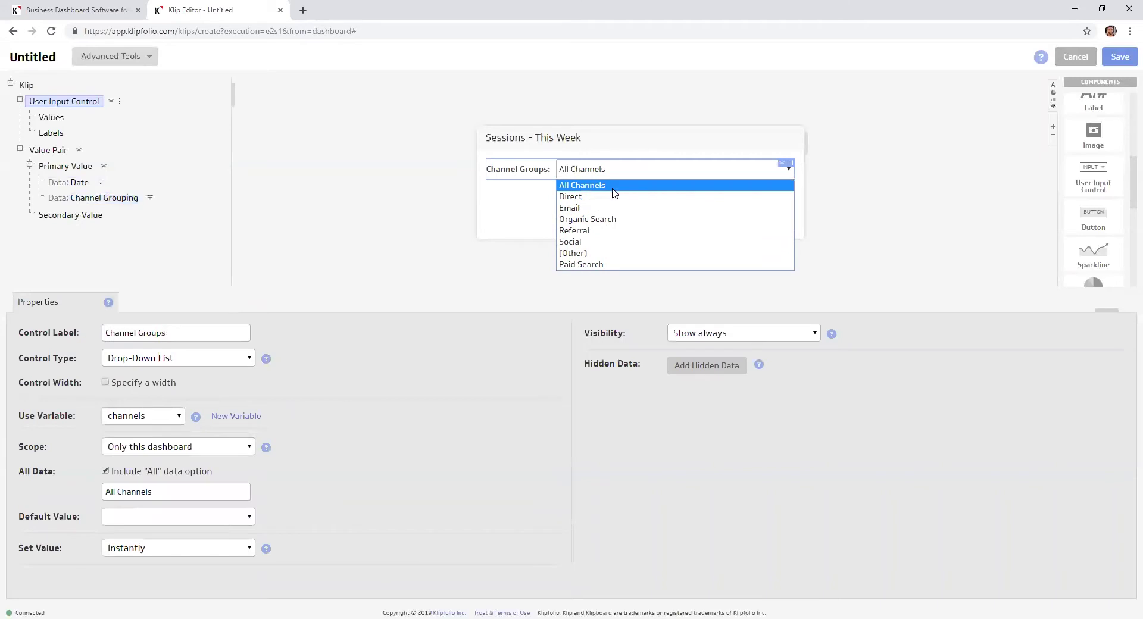
click(608, 198)
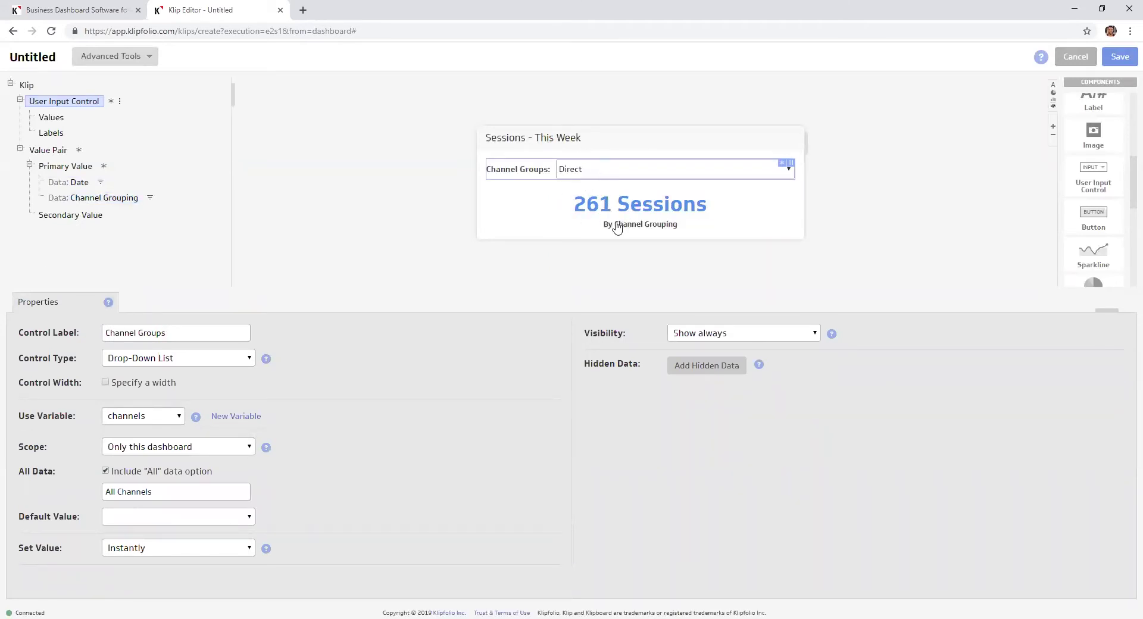
click(604, 171)
click(596, 219)
click(578, 172)
click(589, 210)
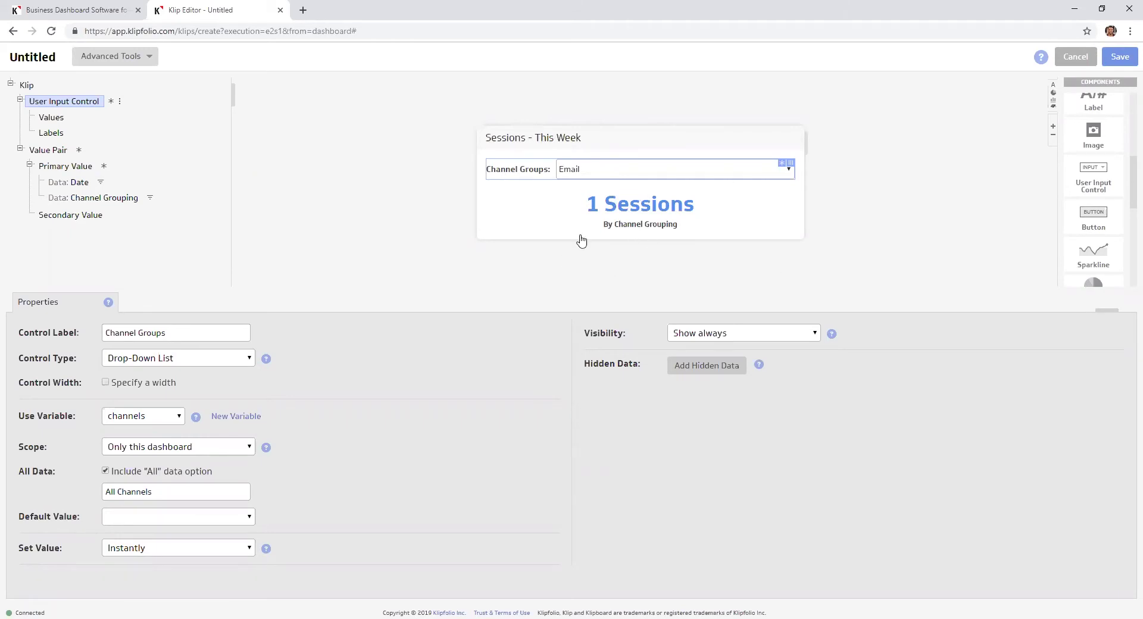
Save the Klip as "Sessions - This Week" and place it below the Sessions by Date Klip on the dashboard
click(1123, 61)
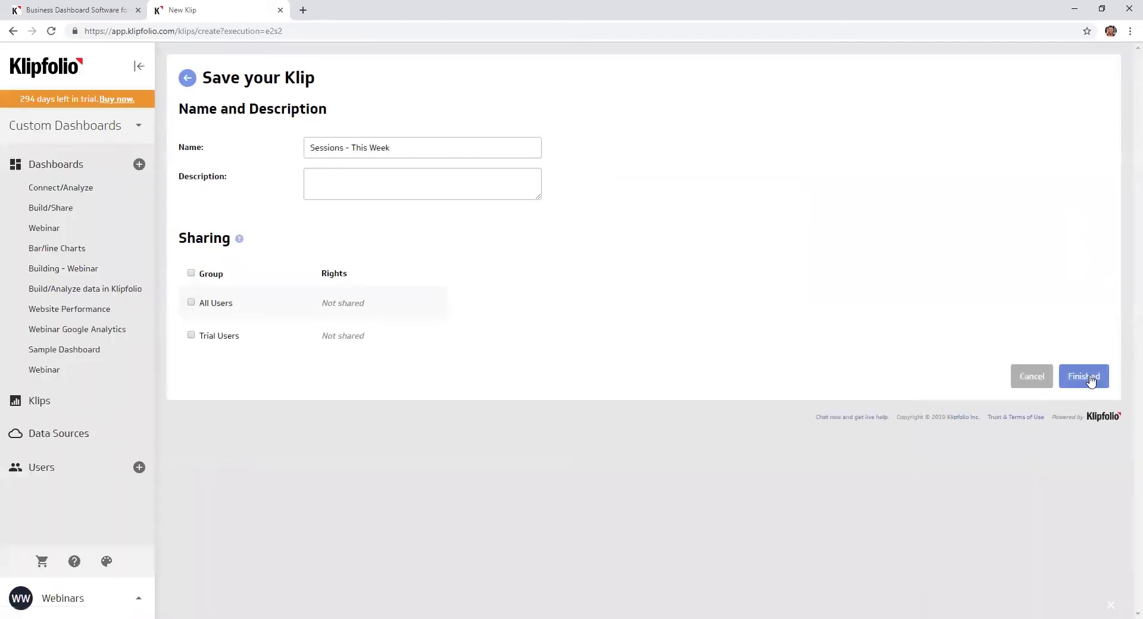
click(1090, 377)
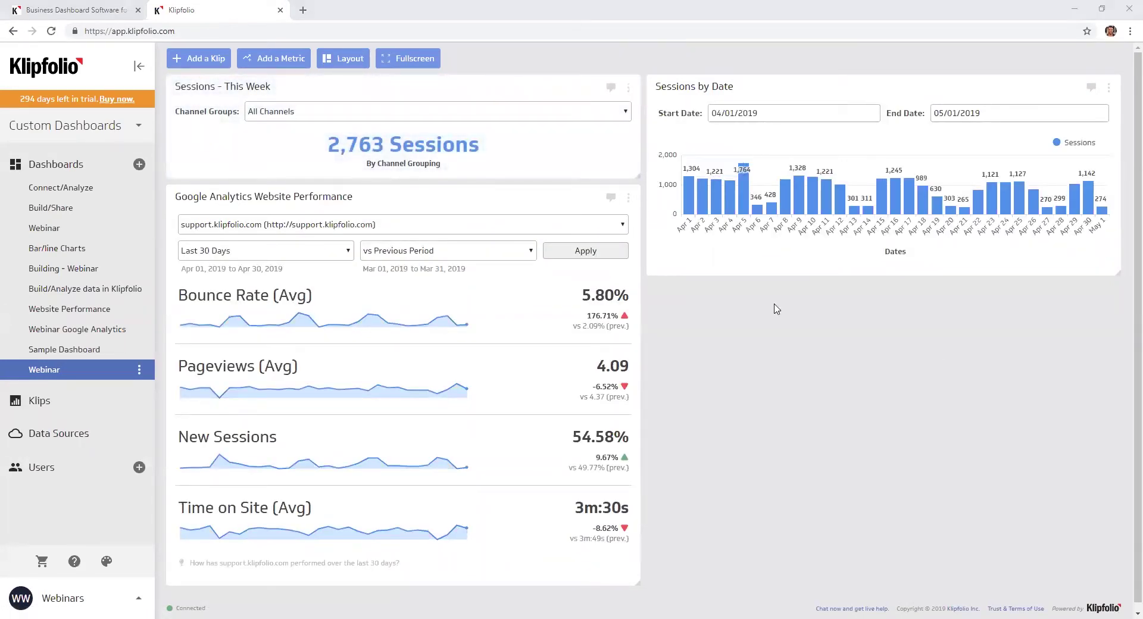
drag(393, 81, 921, 413)
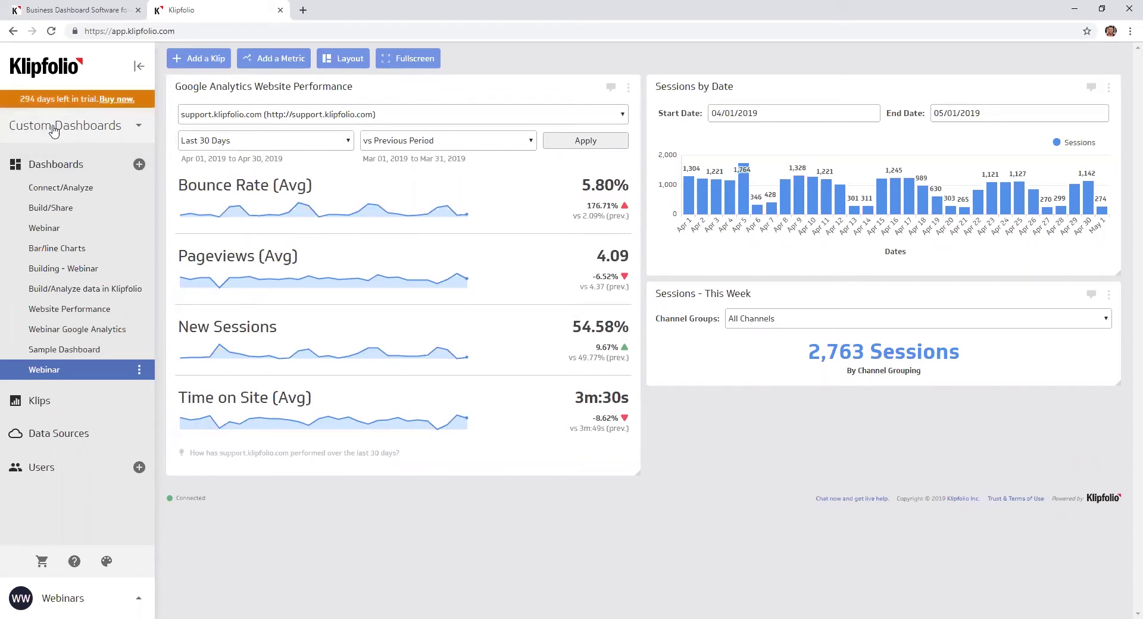
Switch to Metric Monitoring and create a Page Views metric from the Google Analytics service, using the Webinars @ Google account
click(130, 131)
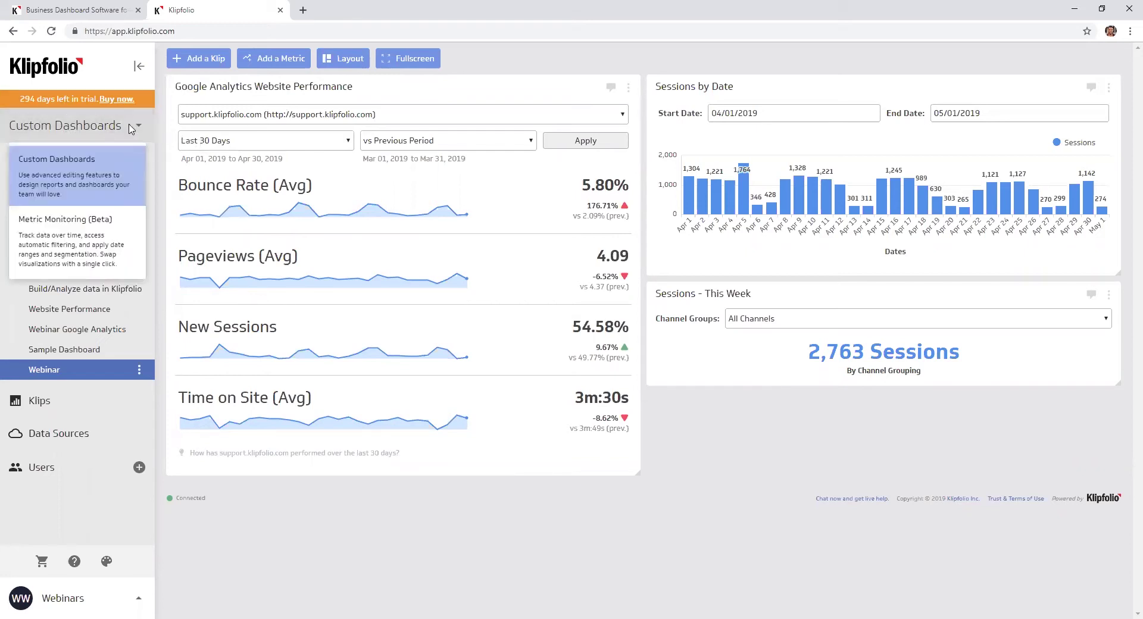
click(87, 249)
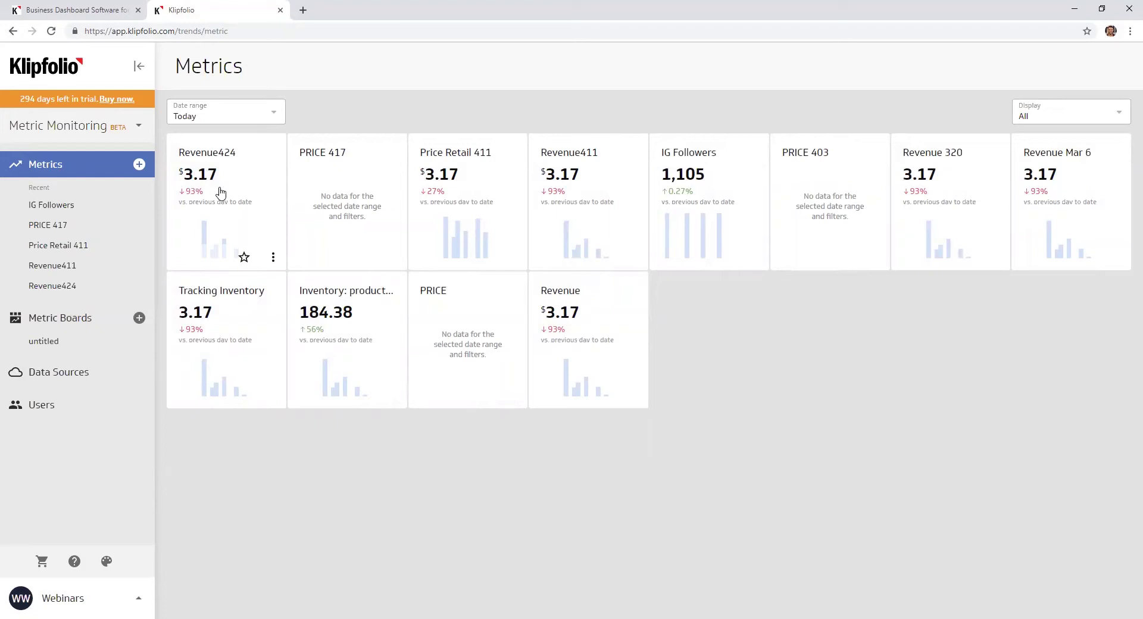
click(135, 168)
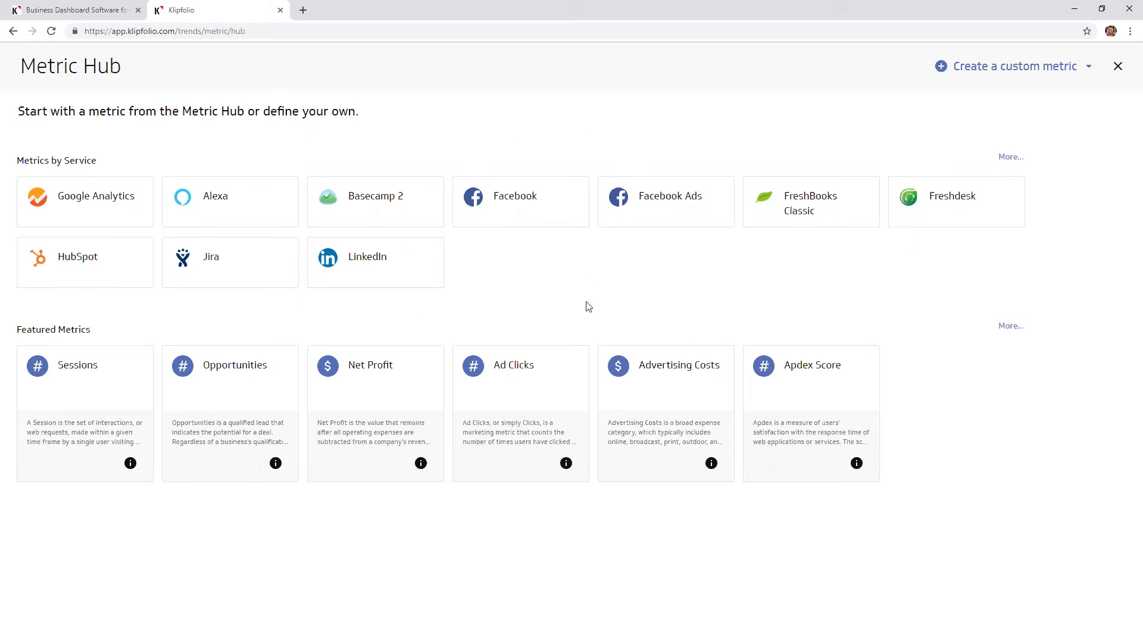
click(87, 218)
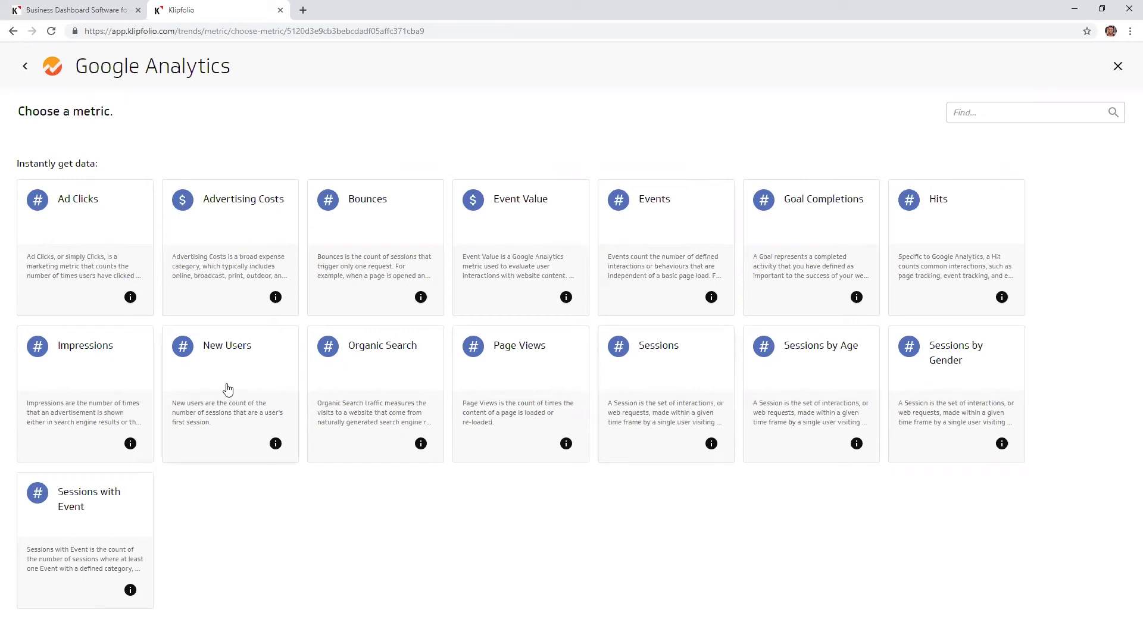
click(487, 375)
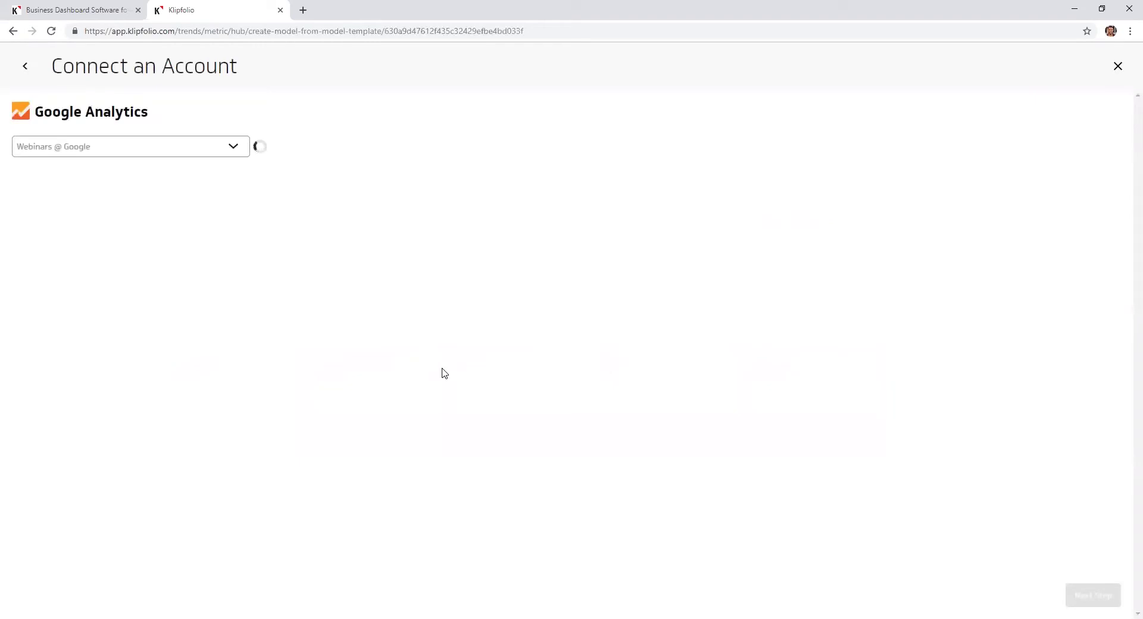
click(1095, 596)
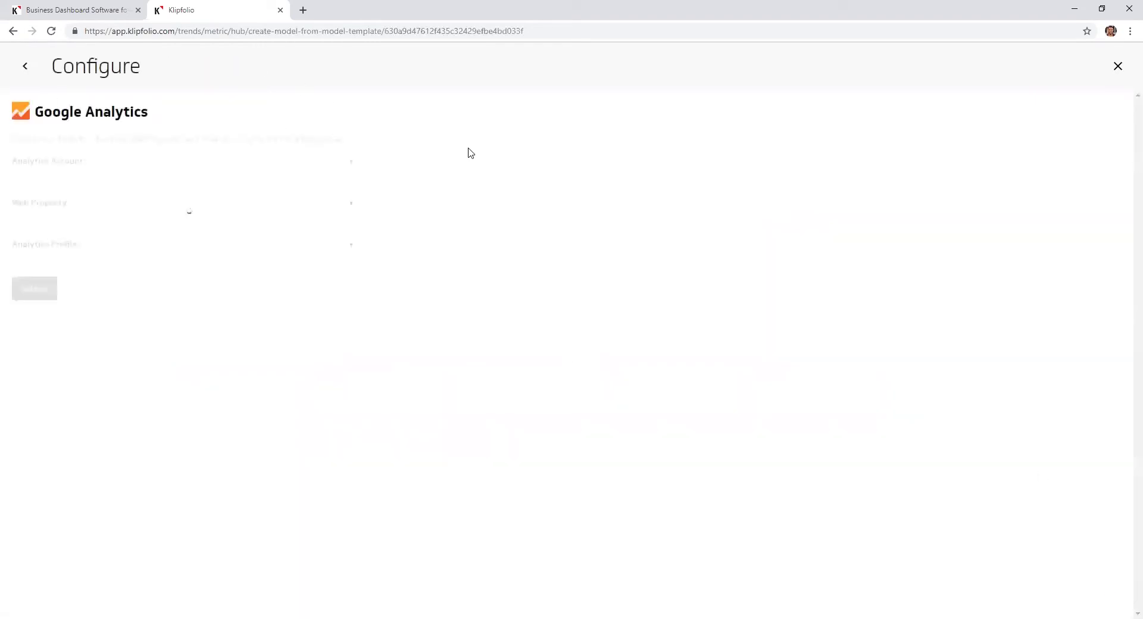
click(27, 294)
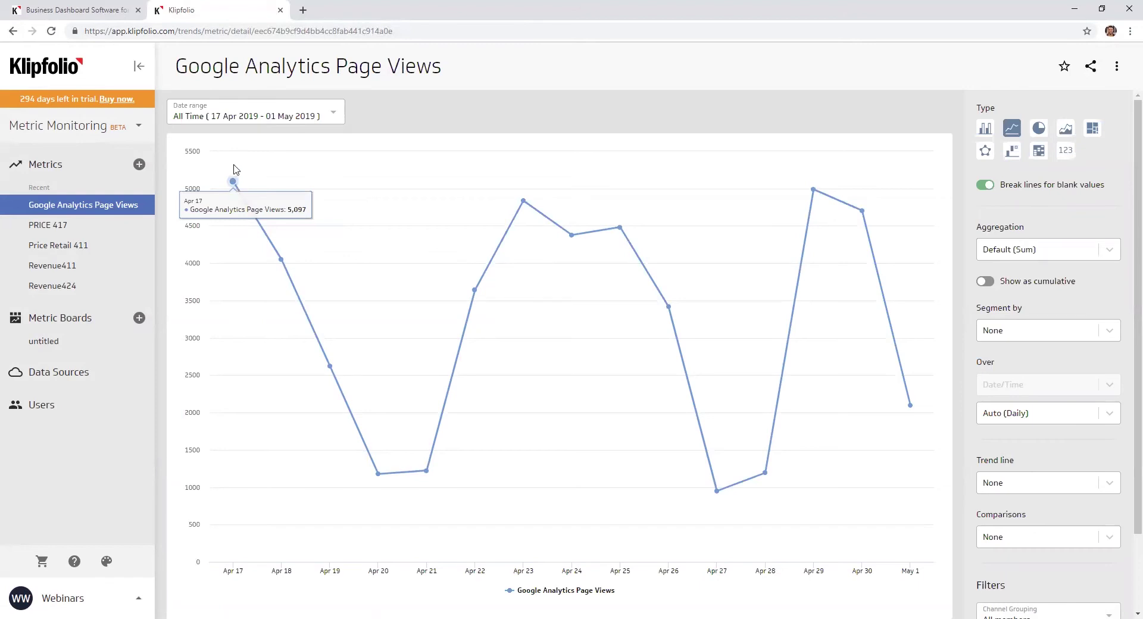
Try the bar, treemap and area chart types on the Google Analytics Page Views metric and settle on the pie chart
click(986, 130)
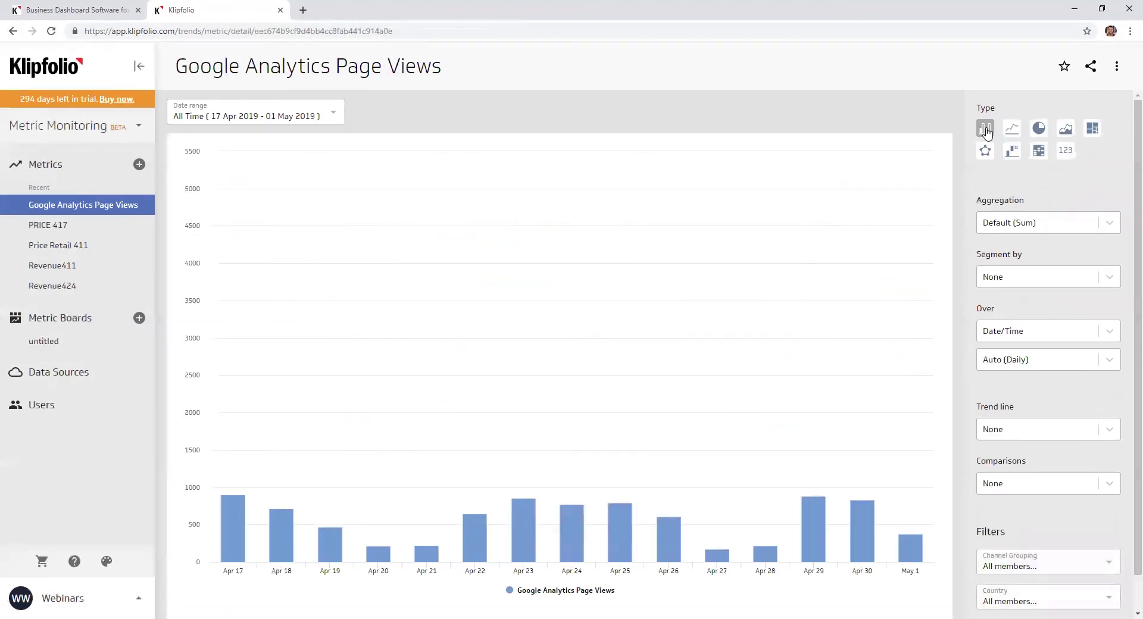
click(1036, 128)
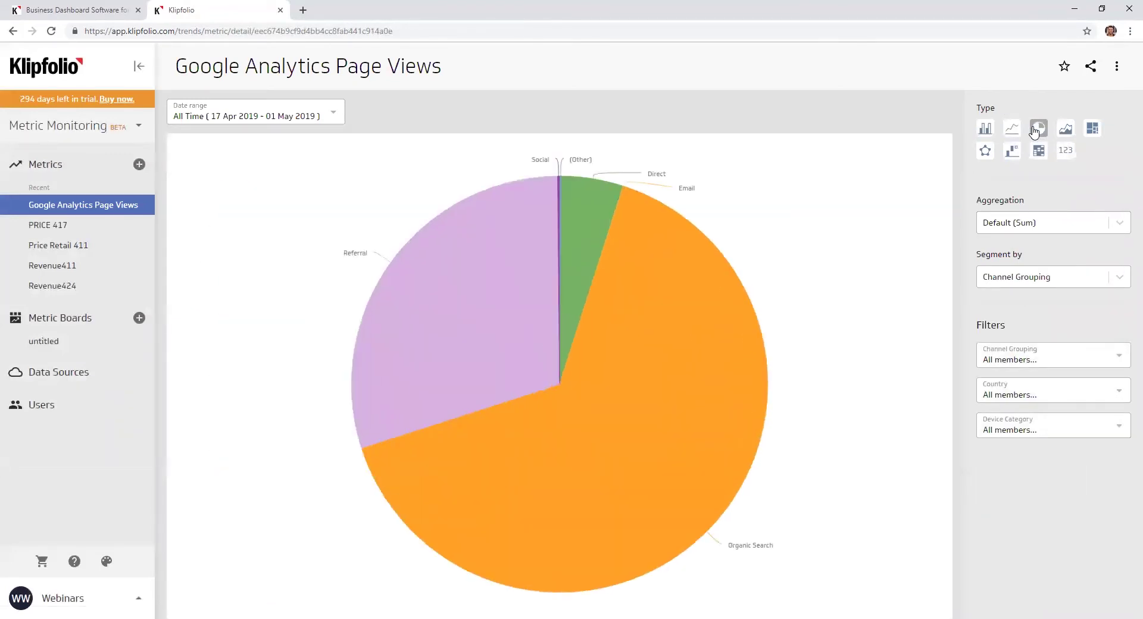
click(1093, 130)
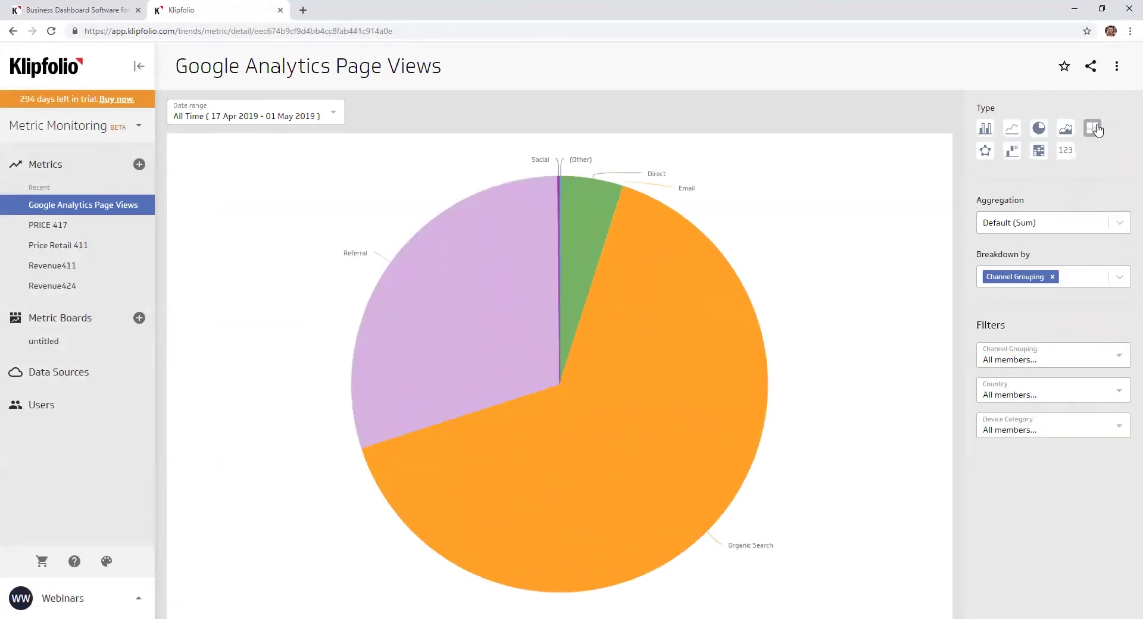
click(1066, 130)
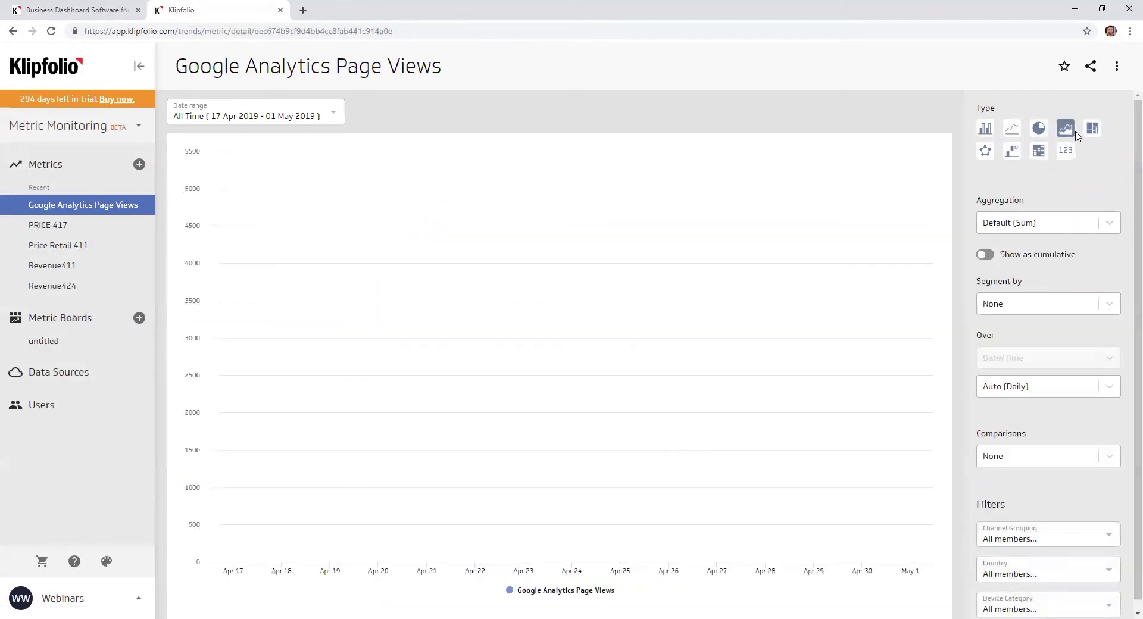
click(1039, 129)
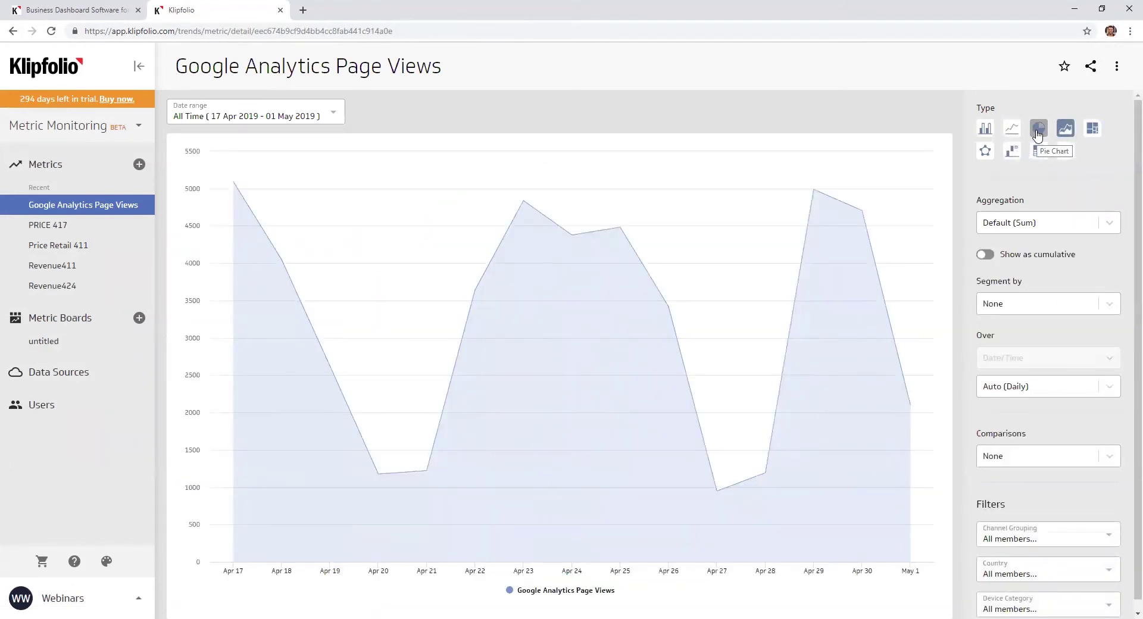
click(986, 134)
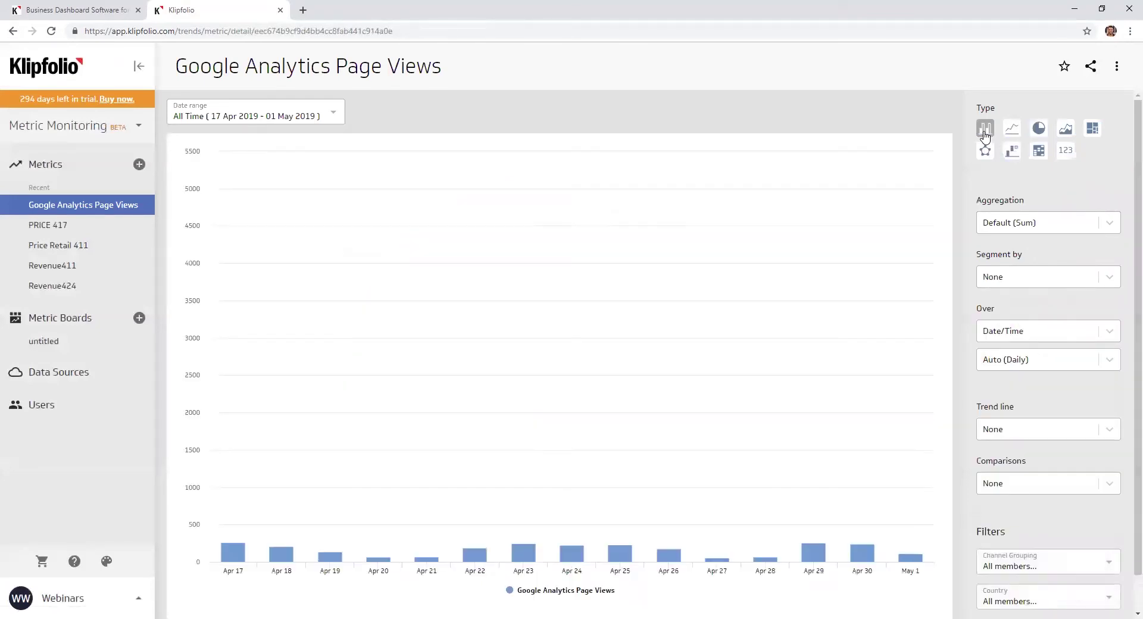
click(1038, 134)
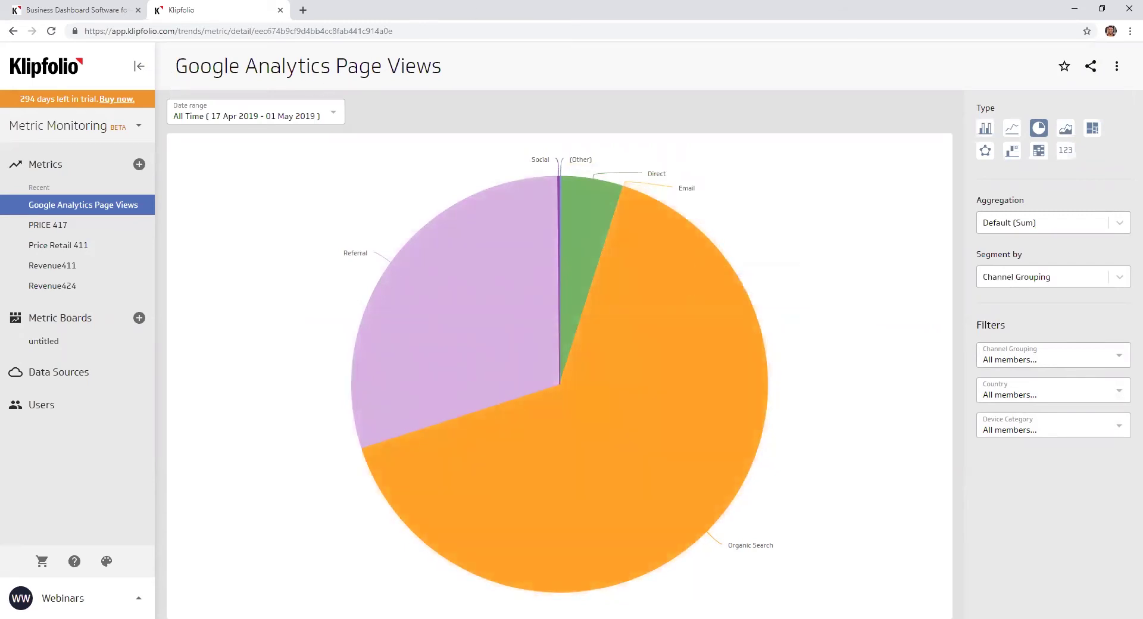
Rename the Google Analytics Page Views metric to "Page Views" and save it
click(1118, 66)
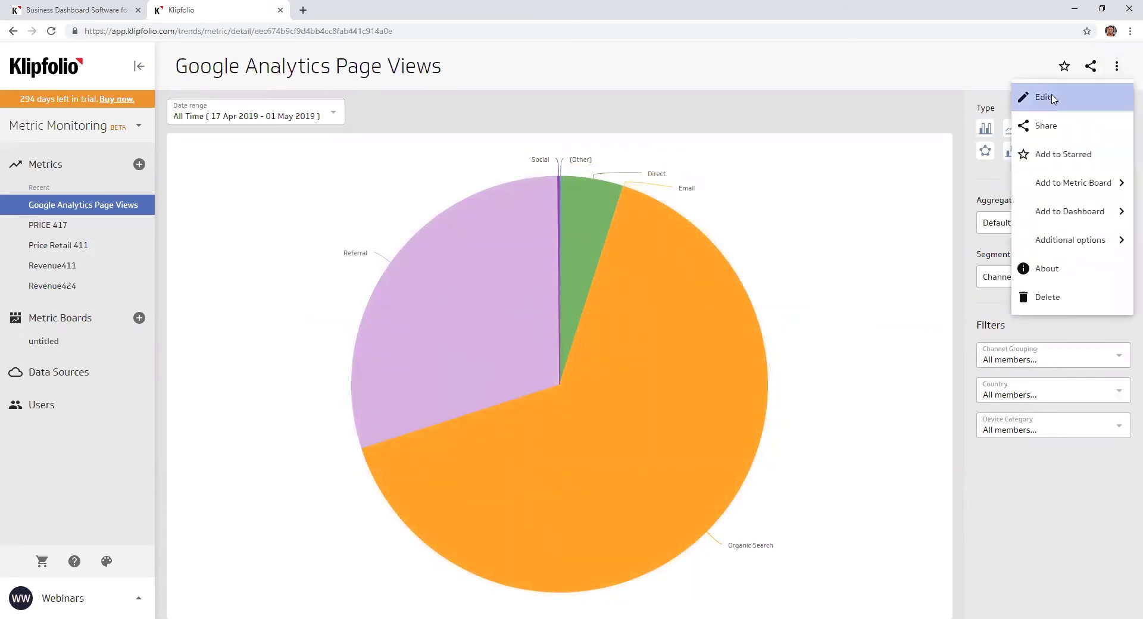
click(1038, 94)
click(322, 69)
drag(336, 70, 84, 70)
key(BackSpace)
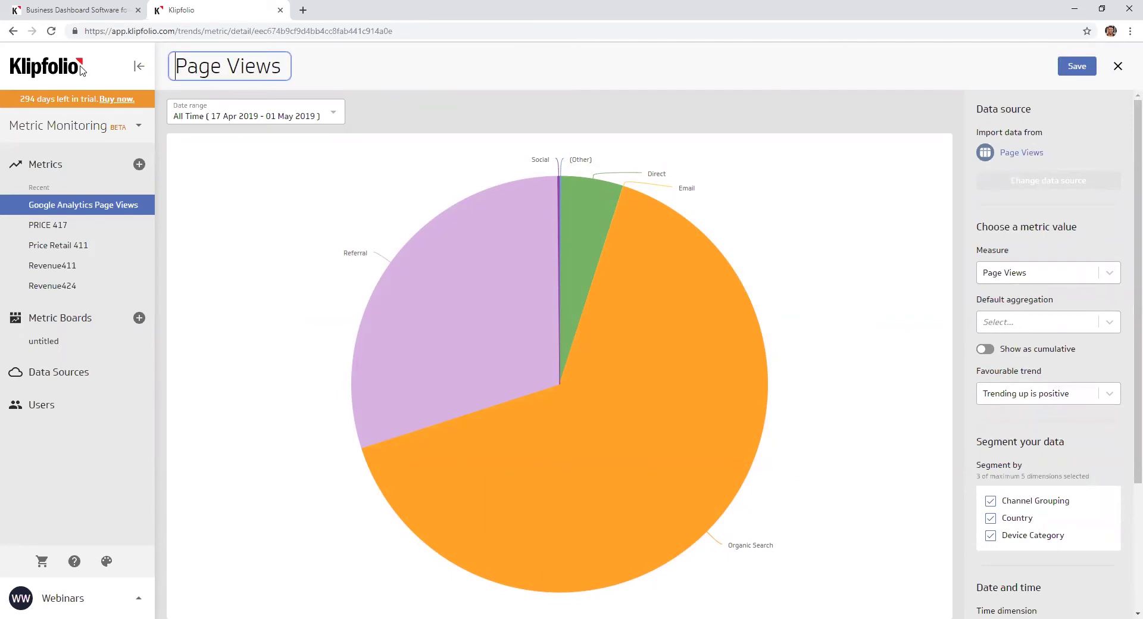
key(Return)
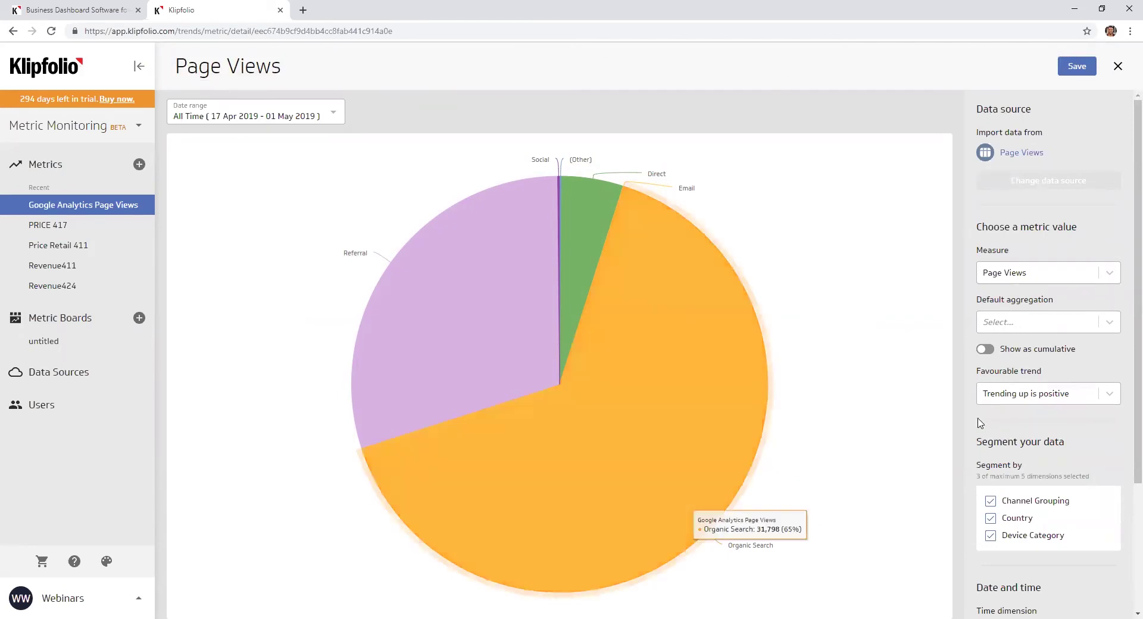
click(1090, 71)
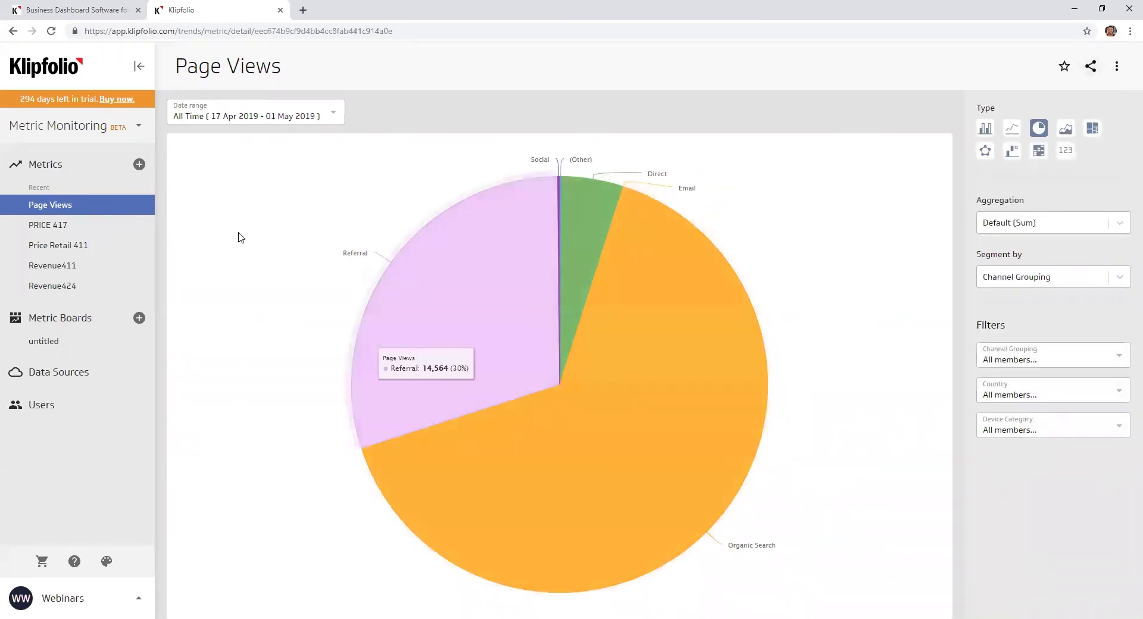
Return to Custom Dashboards and add the Page Views metric to the Webinar dashboard
click(50, 163)
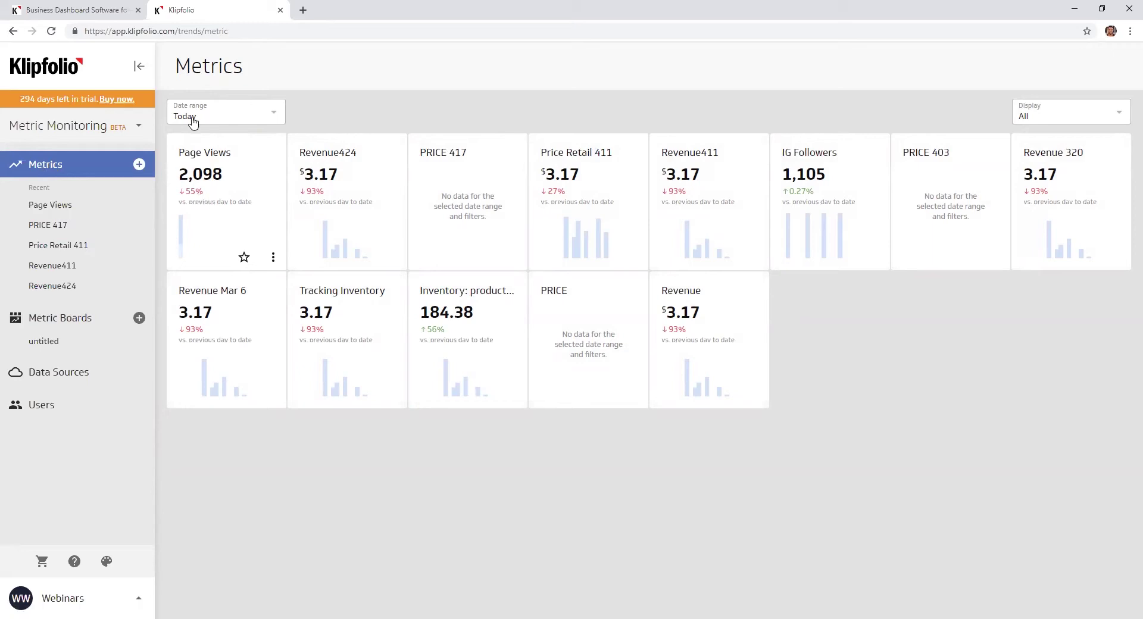
click(106, 126)
click(94, 169)
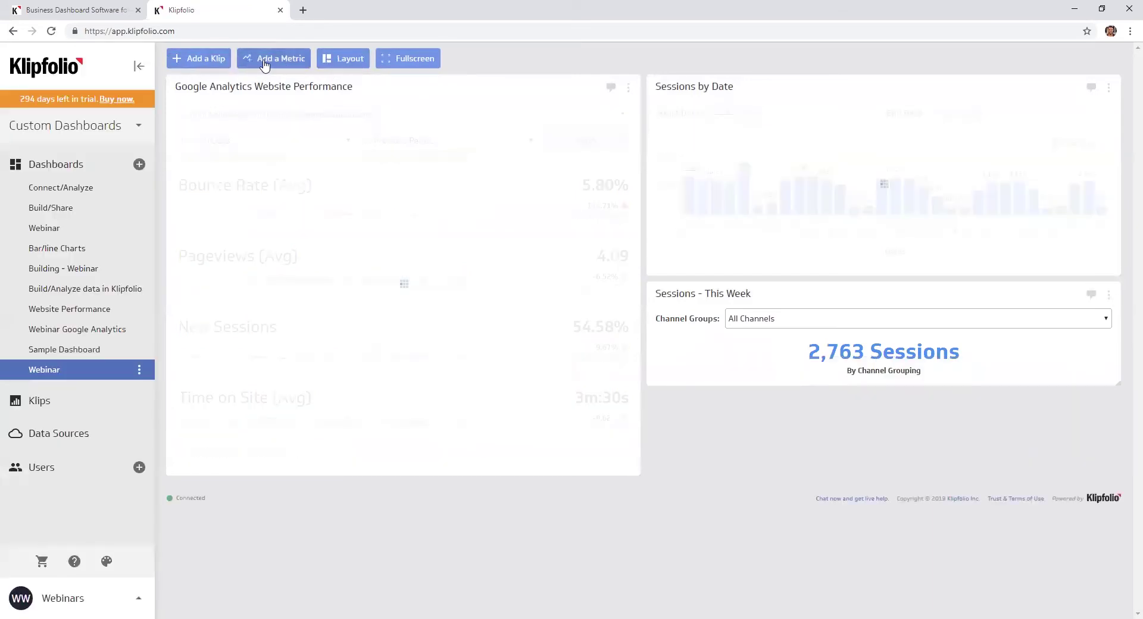
click(264, 62)
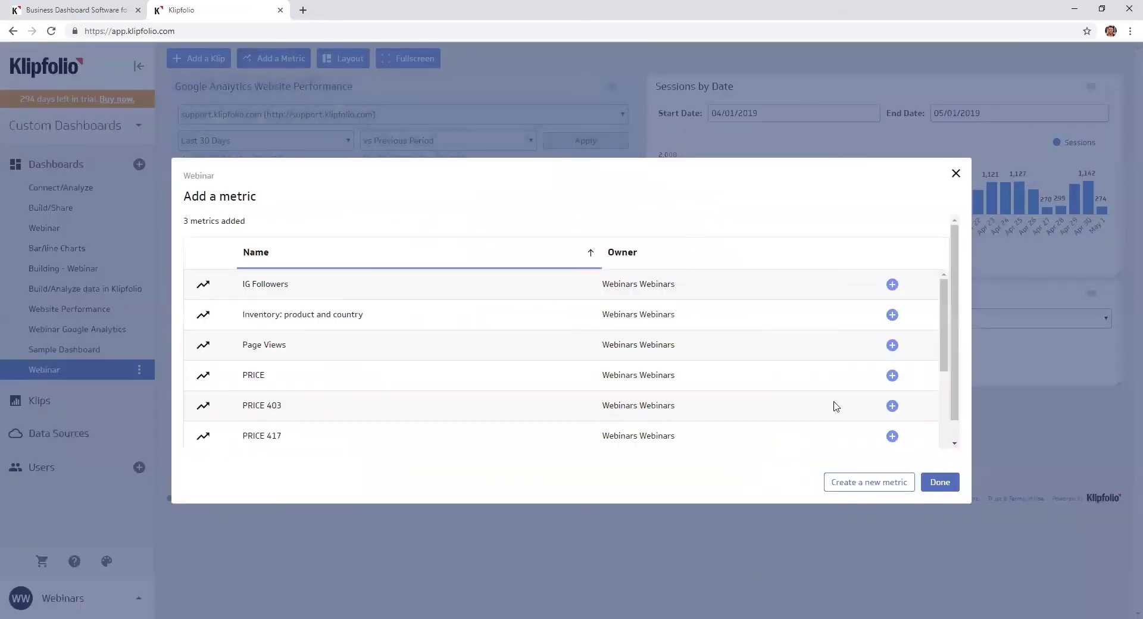
scroll(673, 402, down, 3)
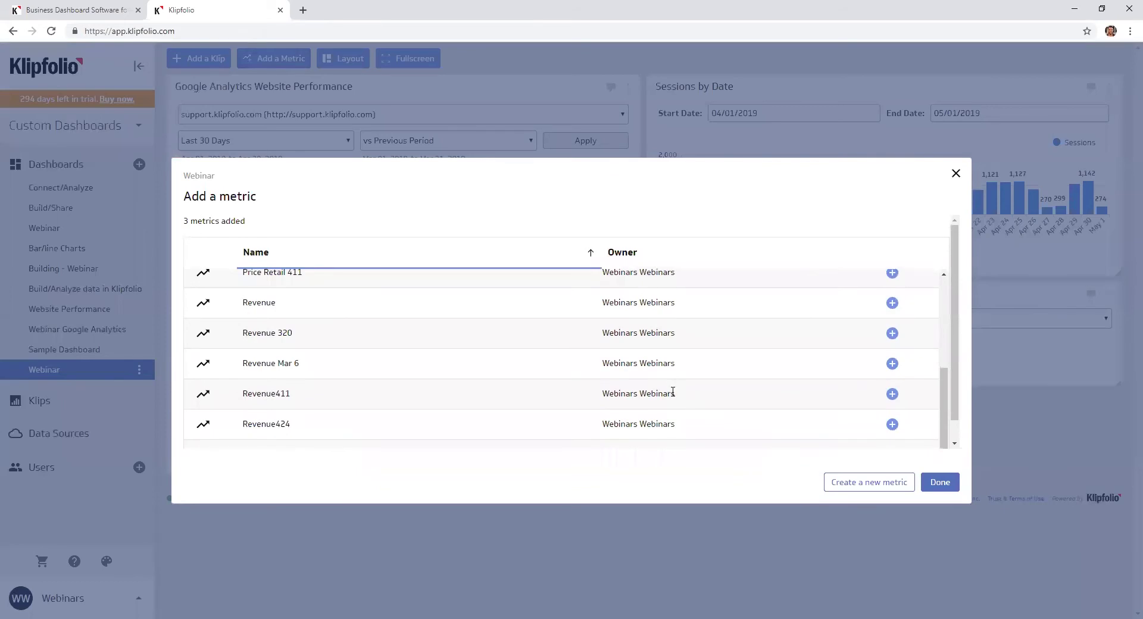
scroll(565, 379, up, 3)
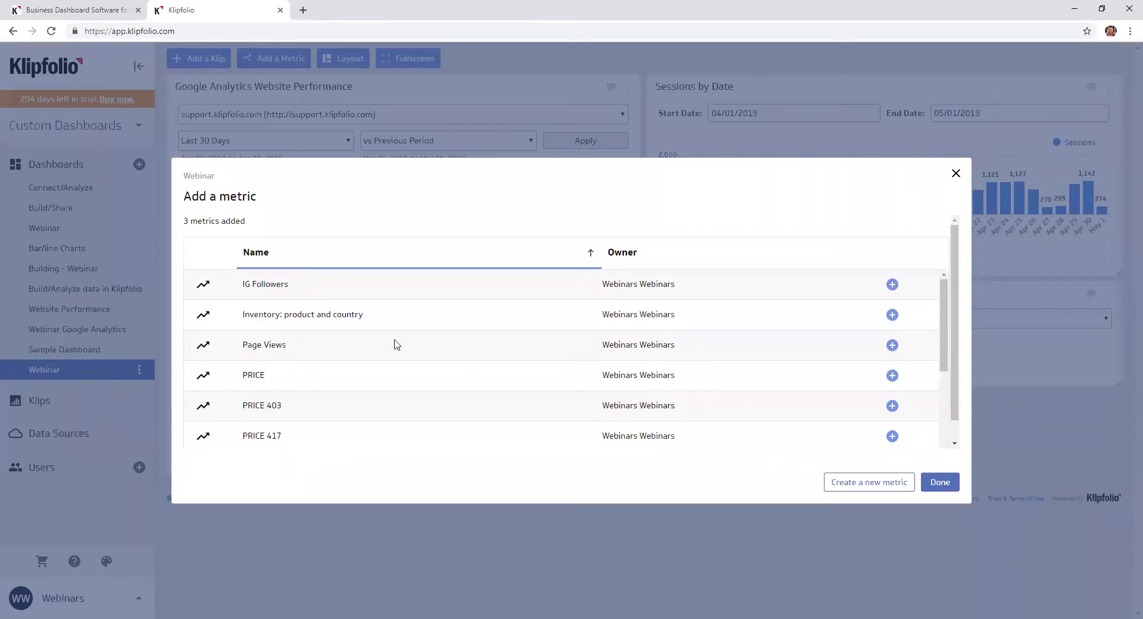
click(893, 346)
click(945, 484)
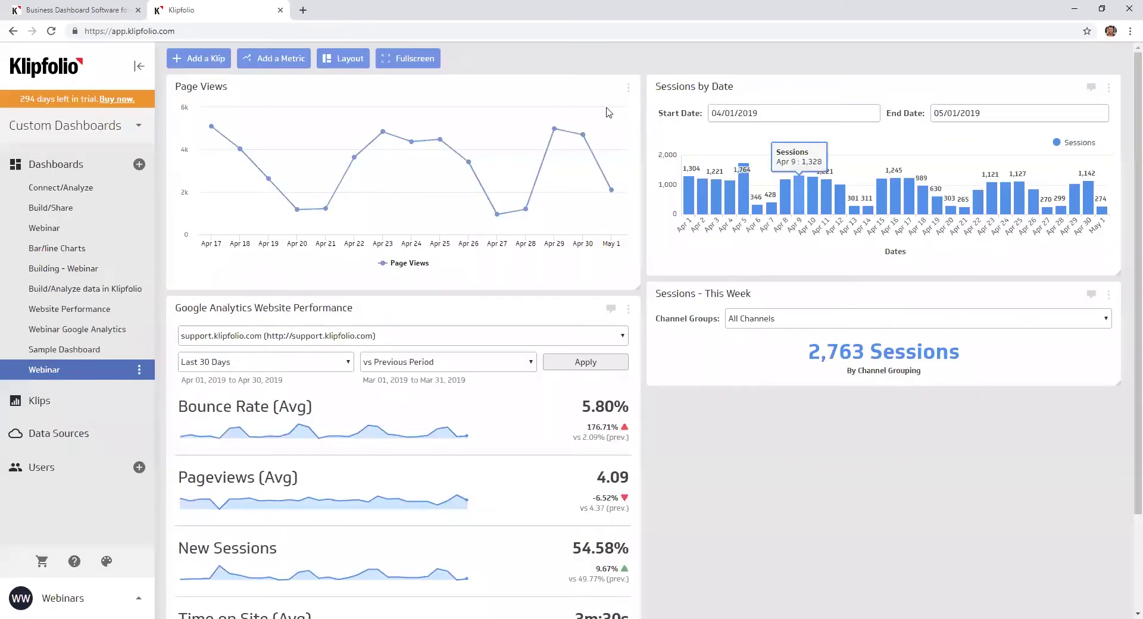
Move the Page Views metric above the Sessions by Date Klip and lengthen the Google Analytics Website Performance Klip to match its lower edge
drag(533, 89, 1008, 12)
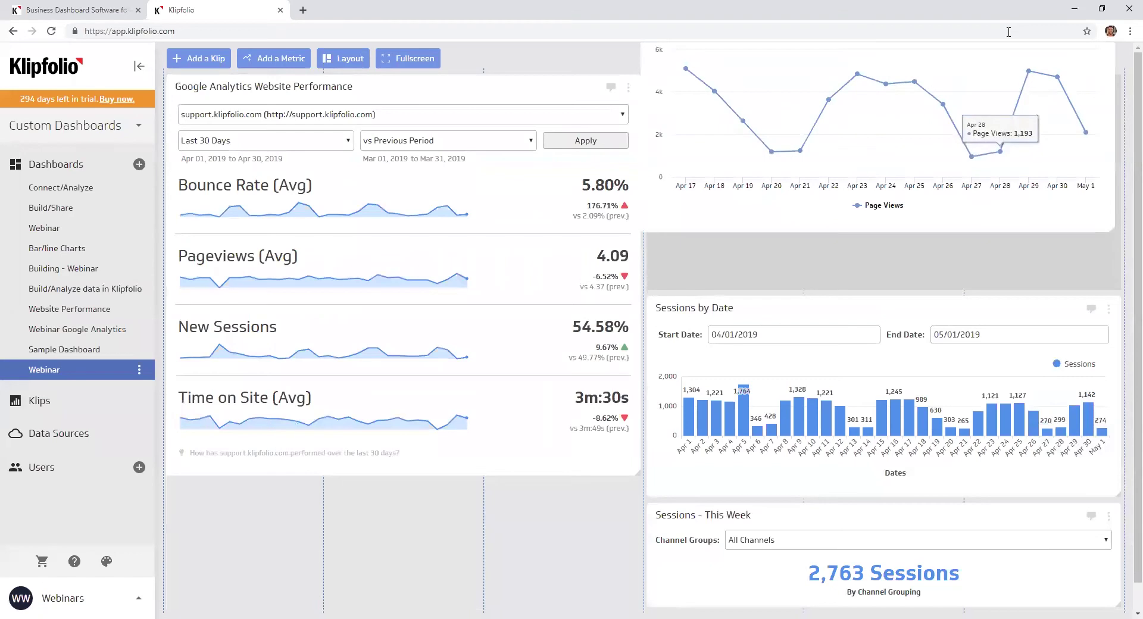
mouse_move(640, 475)
mouse_down()
mouse_move(636, 530)
mouse_move(637, 496)
mouse_up()
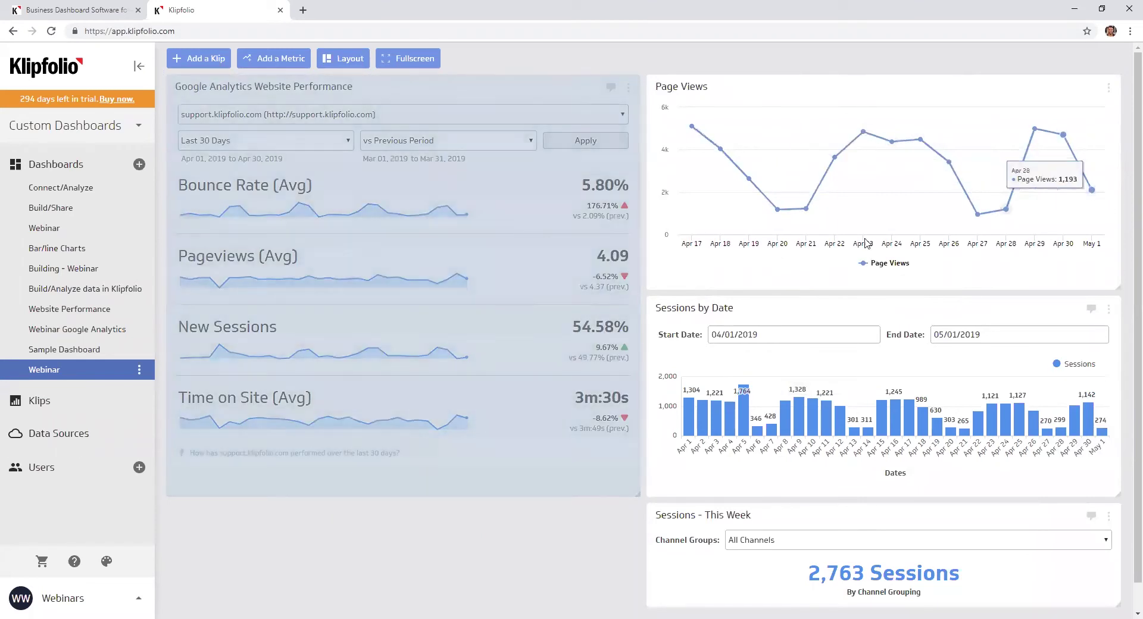
Configure the Page Views metric on the dashboard as a pie chart segmented by Country
click(1109, 88)
click(1038, 112)
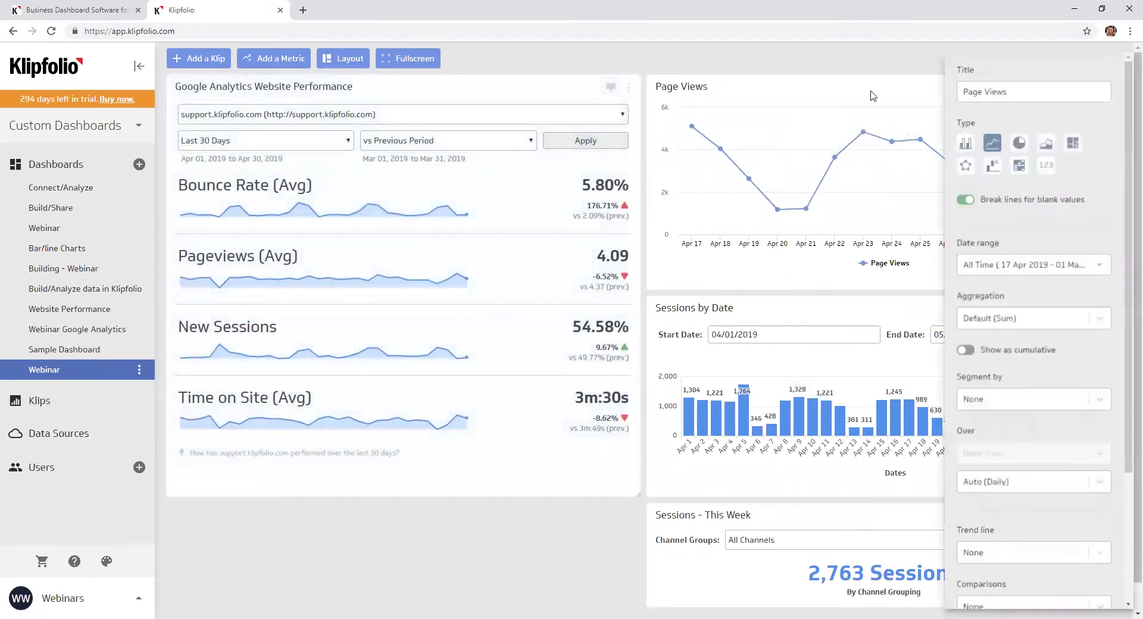
click(966, 144)
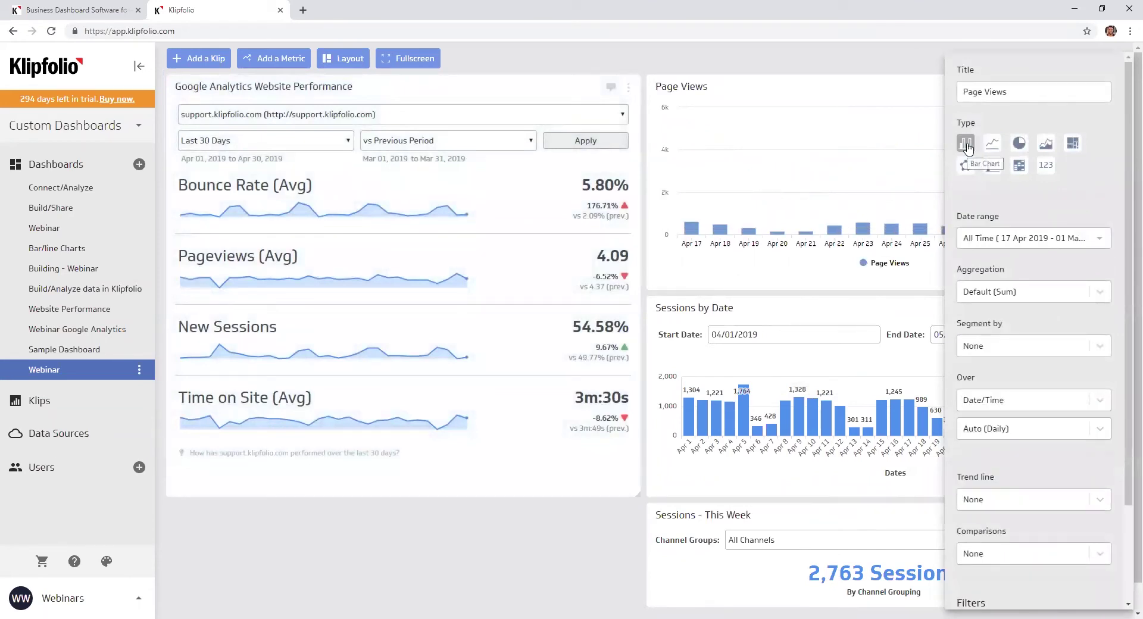
click(1020, 143)
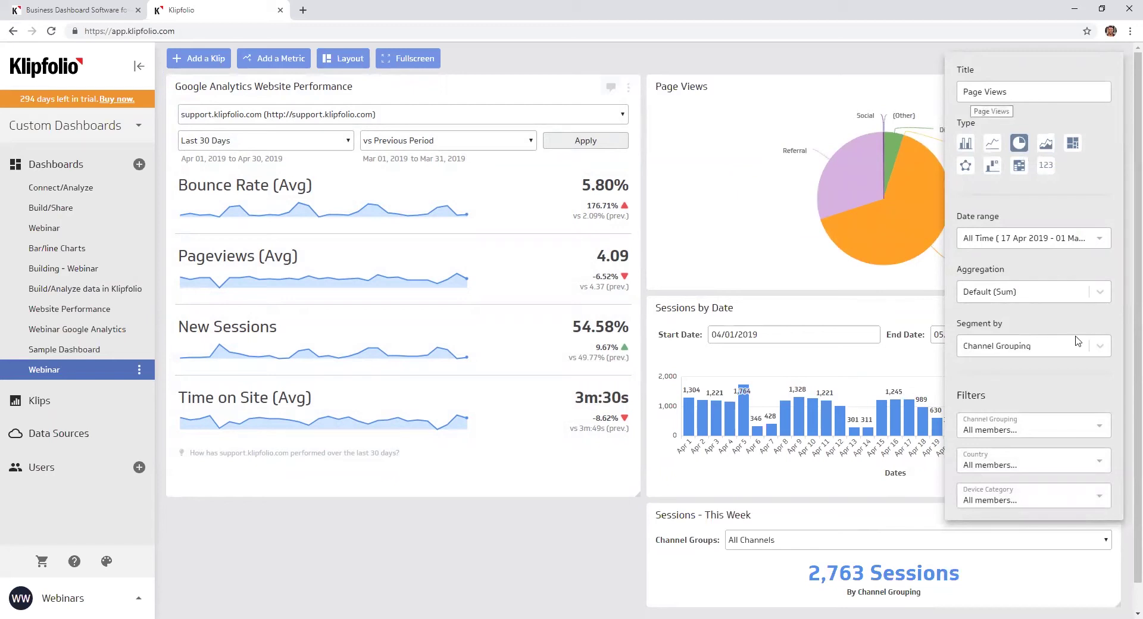
click(1030, 350)
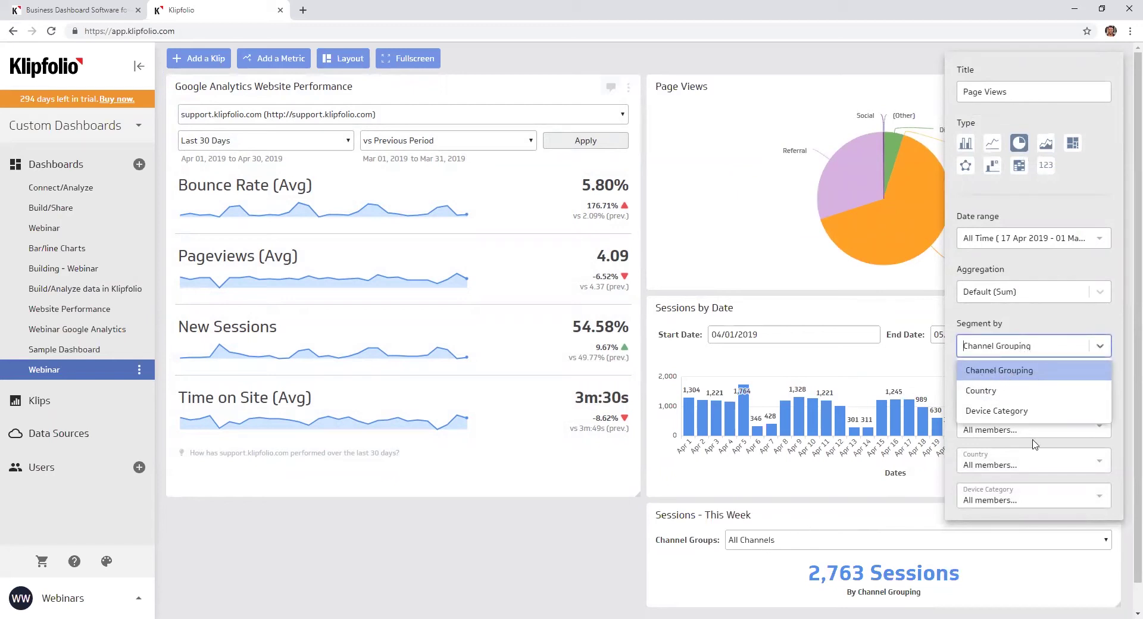
click(980, 393)
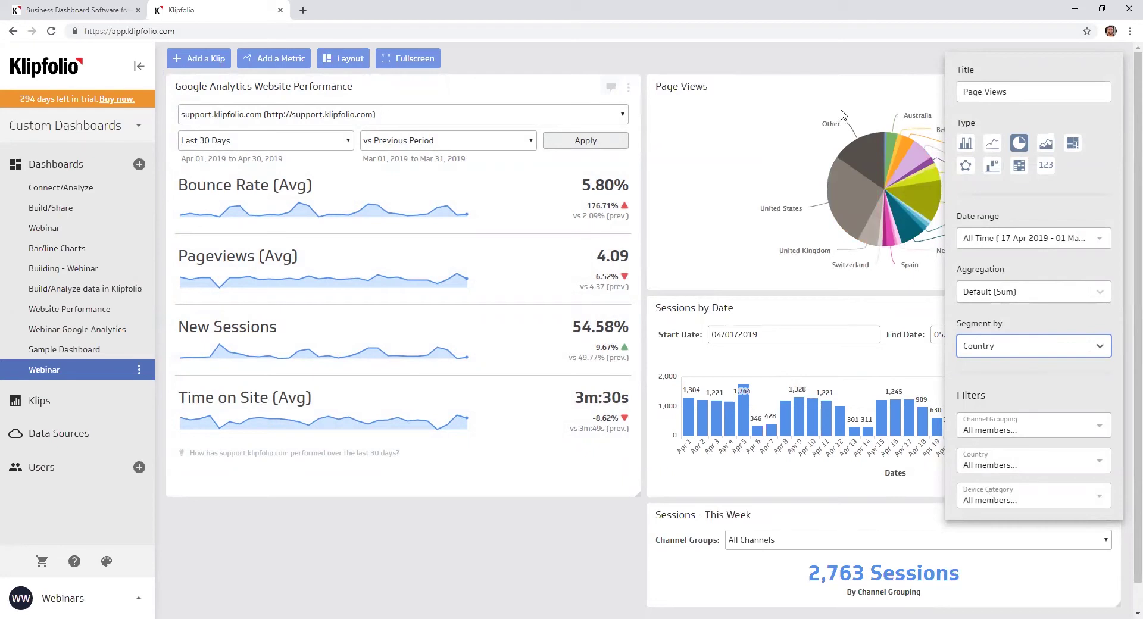
click(772, 102)
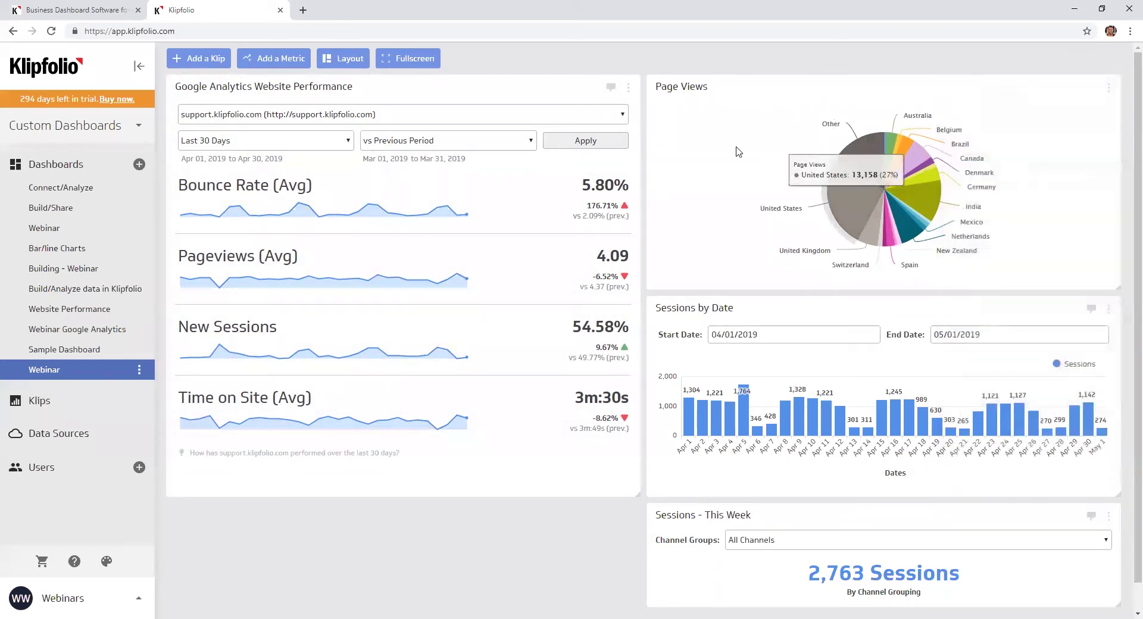
Set the date range of the Page Views pie chart to Last 7 days
click(1110, 89)
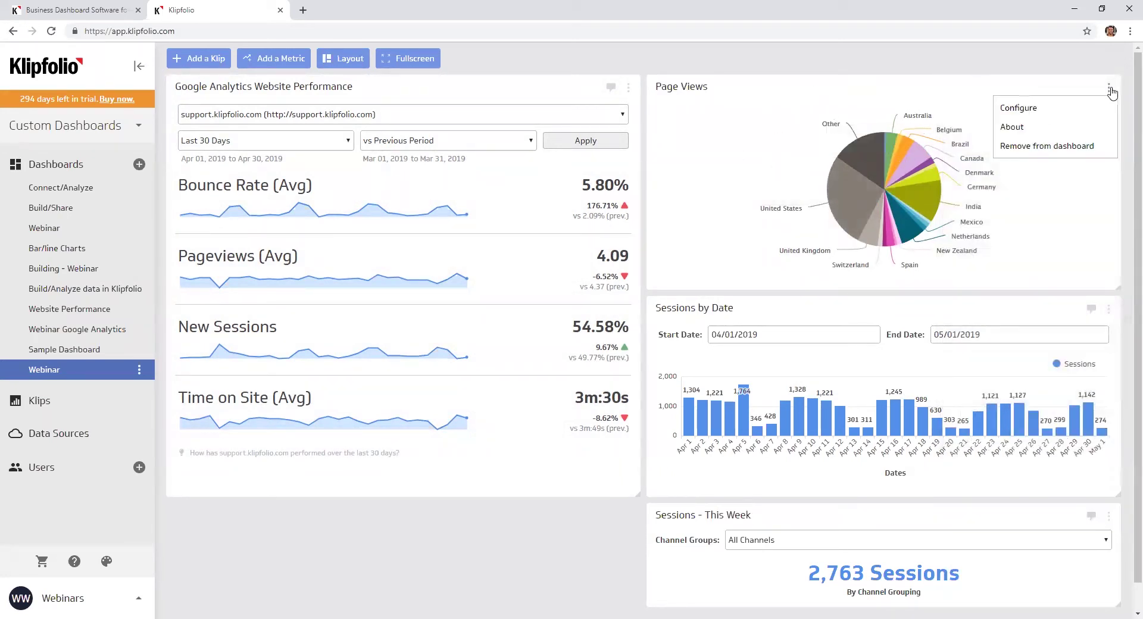
click(1046, 118)
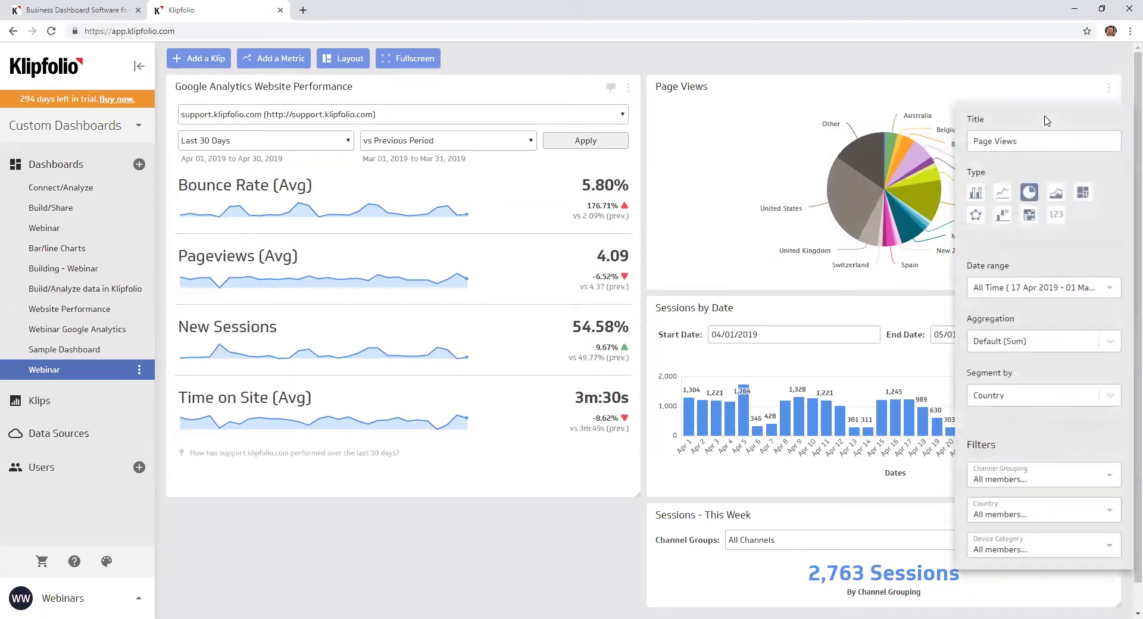
click(1029, 290)
scroll(1038, 402, down, 1)
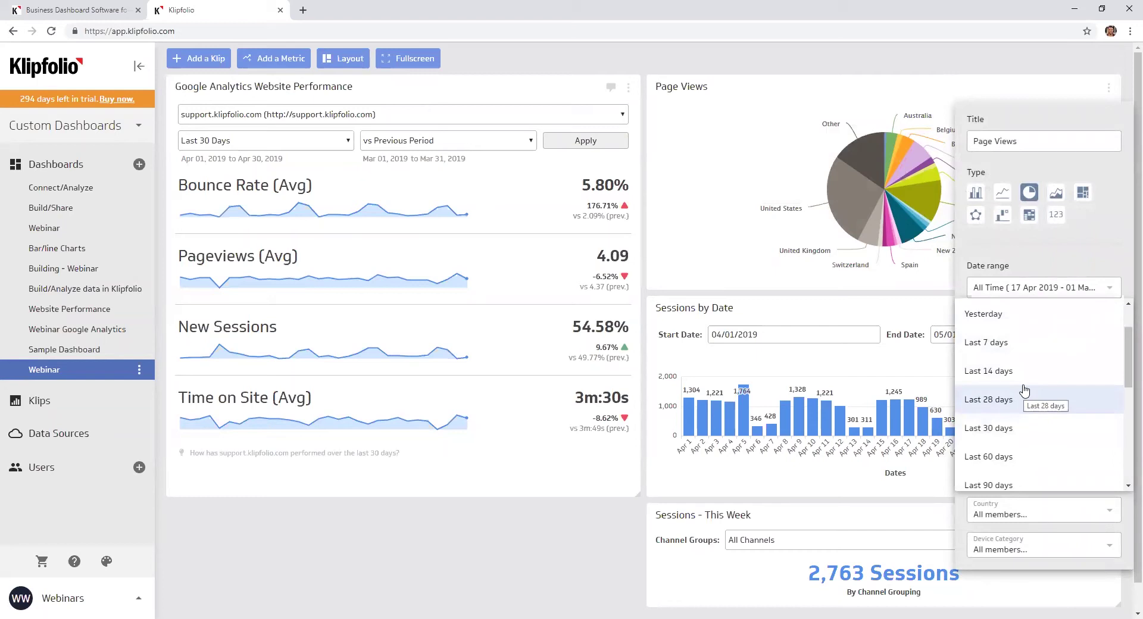
click(1017, 343)
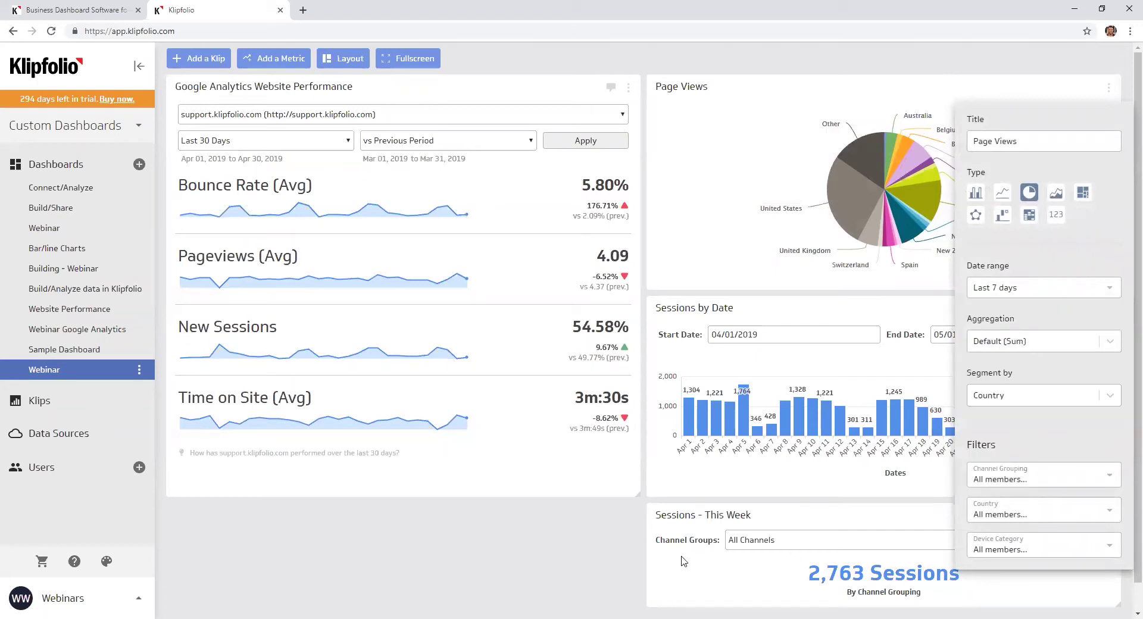
Retitle the pie chart "Page Views - Last 7 Days" and close its configuration
click(1051, 138)
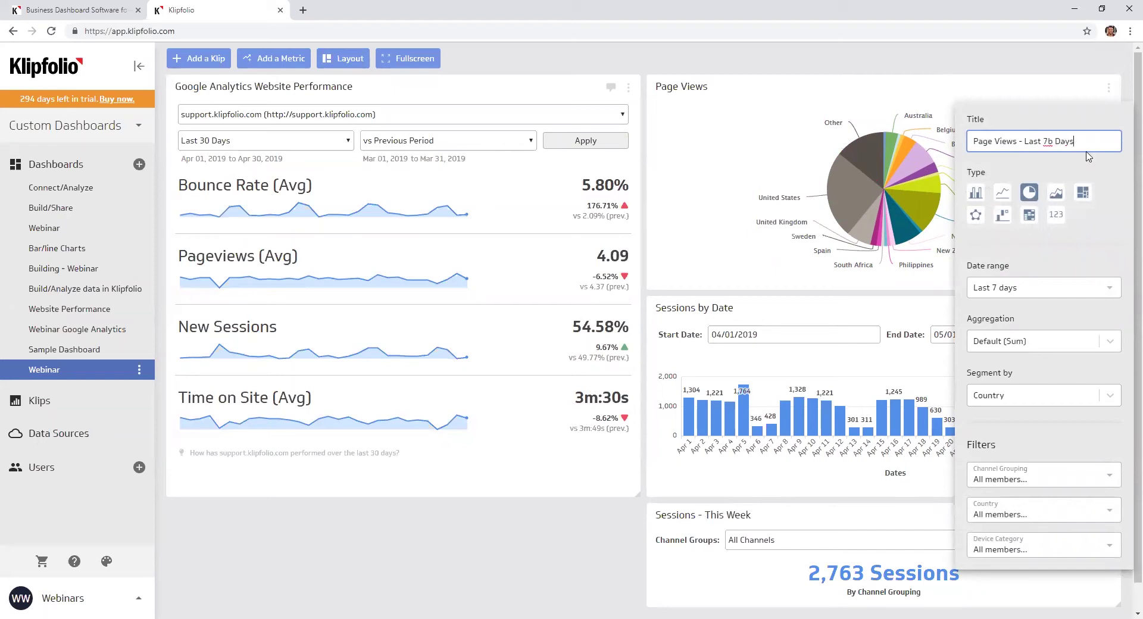
key(Left)
key(BackSpace)
click(951, 97)
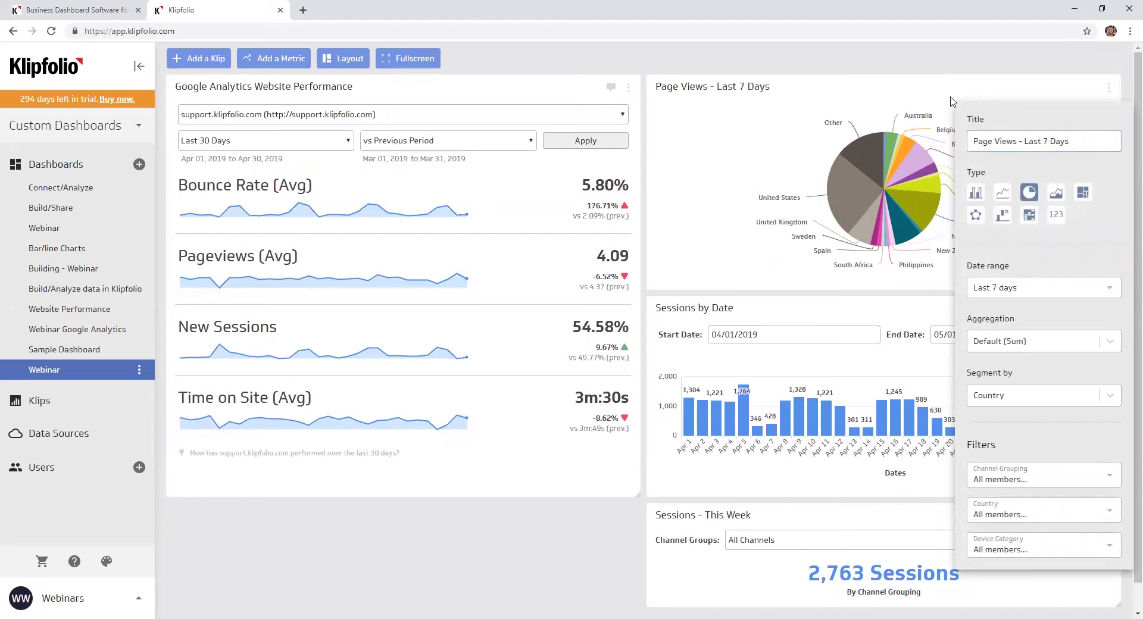
click(1005, 82)
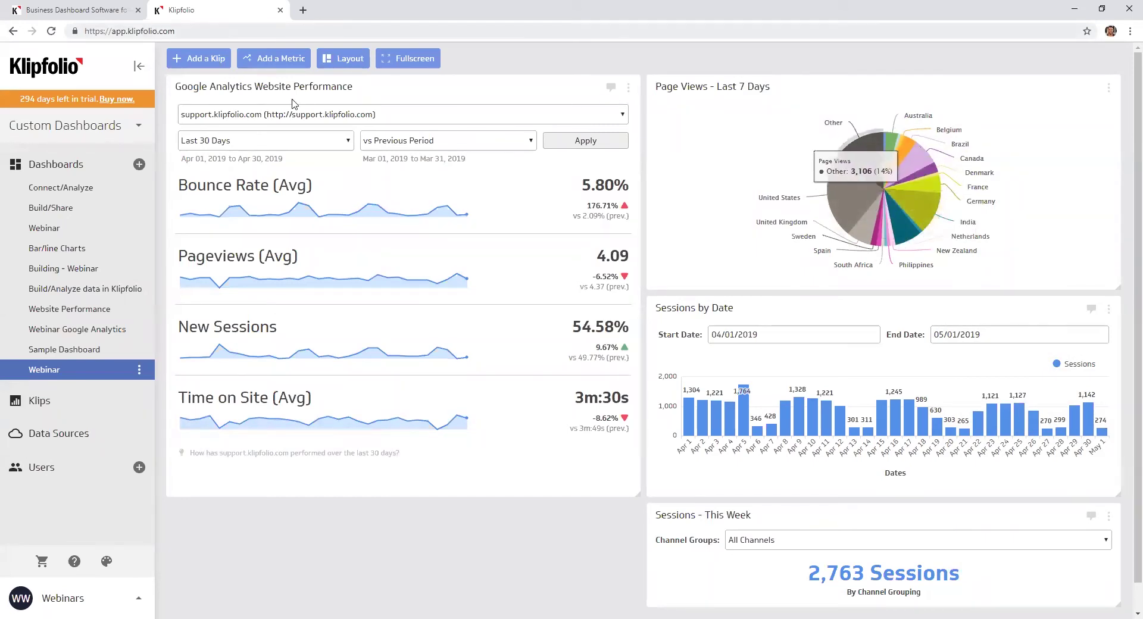
Add a second copy of the Page Views metric to the Webinar dashboard
click(274, 62)
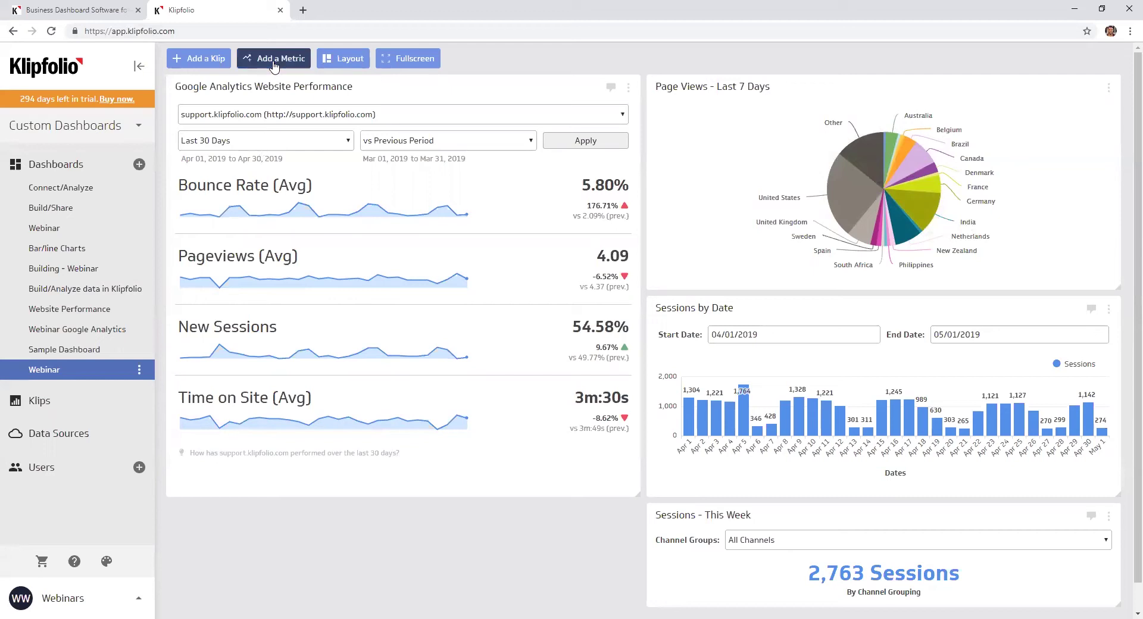
click(892, 346)
click(950, 483)
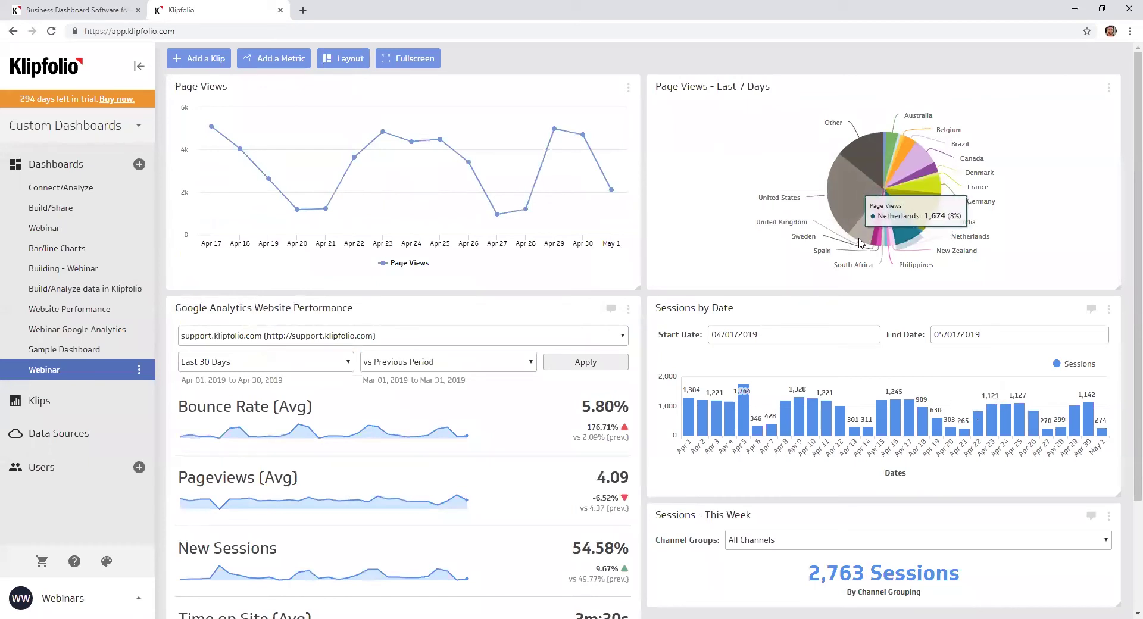
Configure the newly added Page Views metric as a bar chart
click(628, 87)
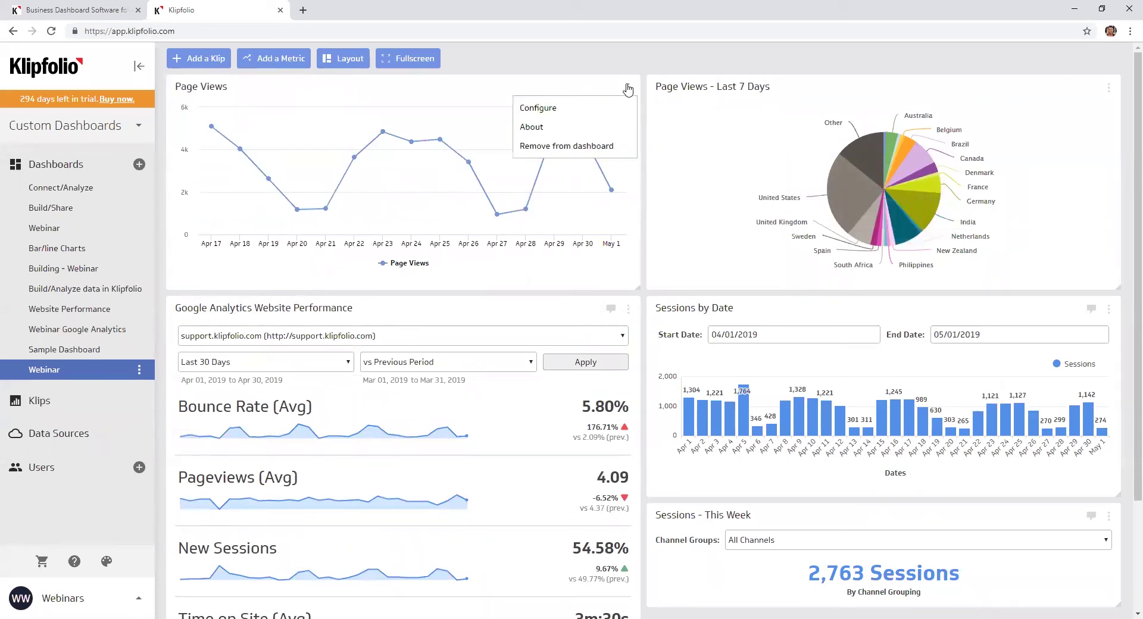
click(590, 112)
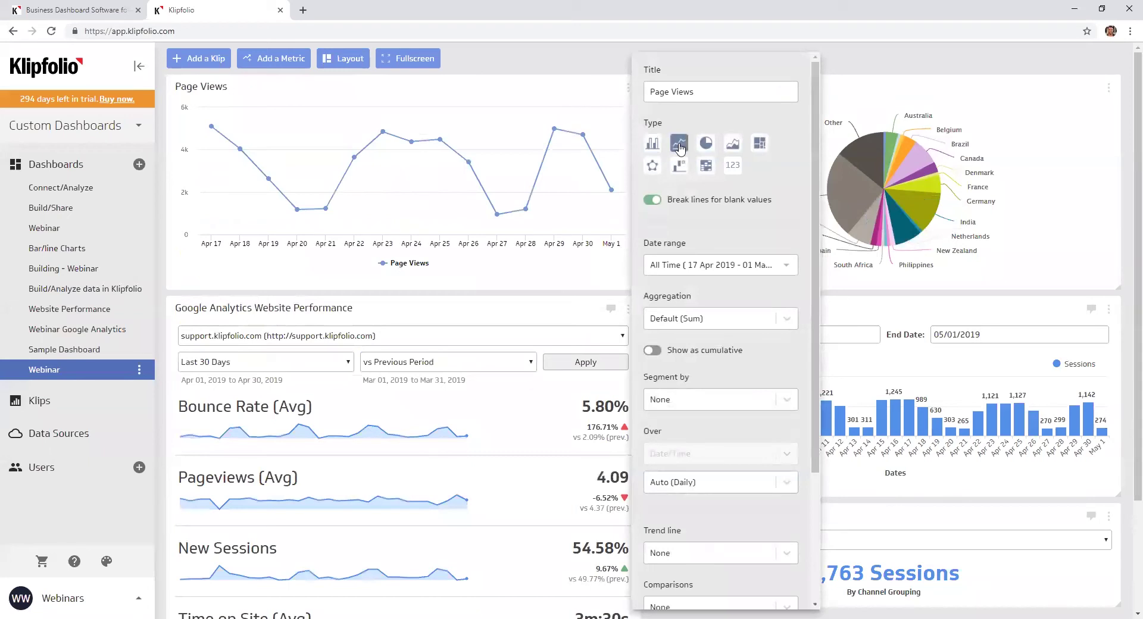
click(654, 145)
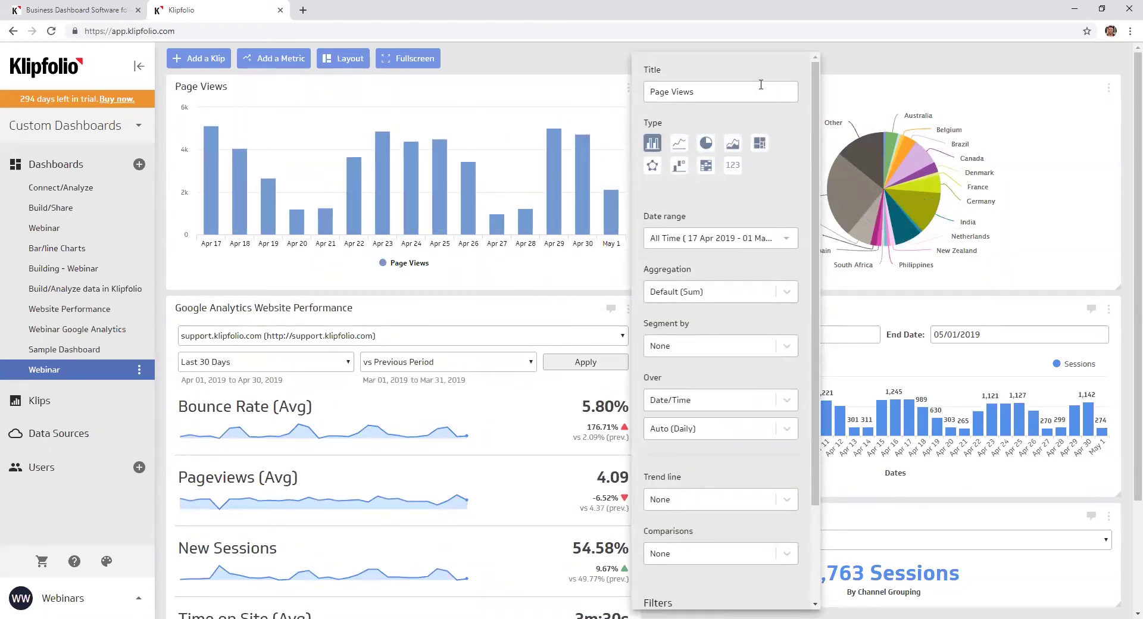
Try the Last 30 days, Last 14 days and Last 7 days date ranges on the Page Views bar chart
click(768, 244)
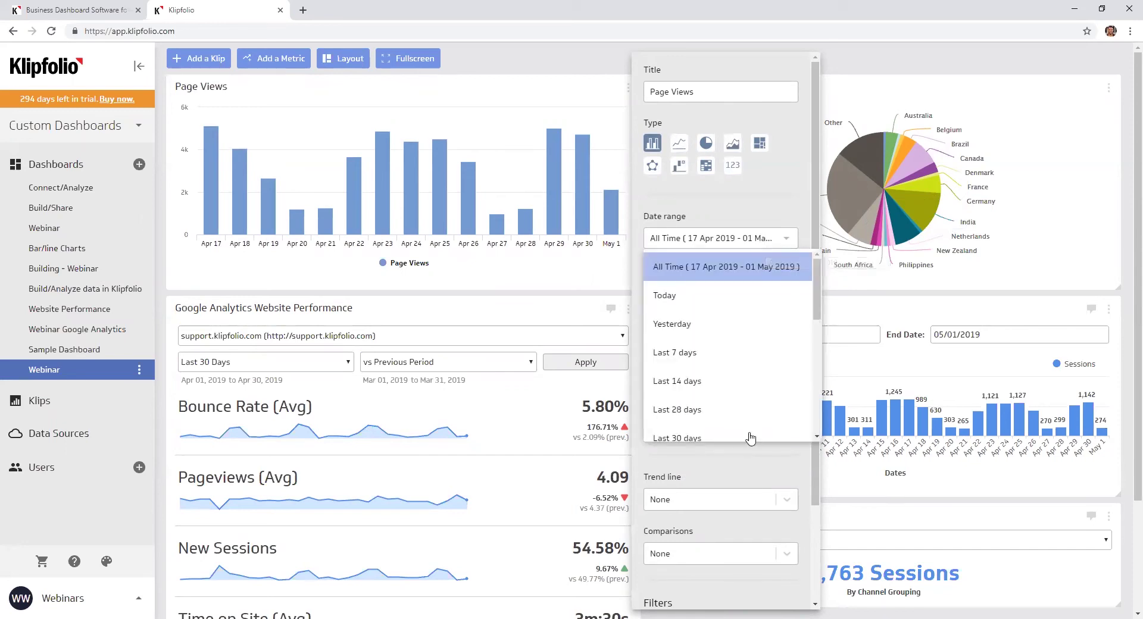
scroll(726, 443, down, 1)
click(713, 396)
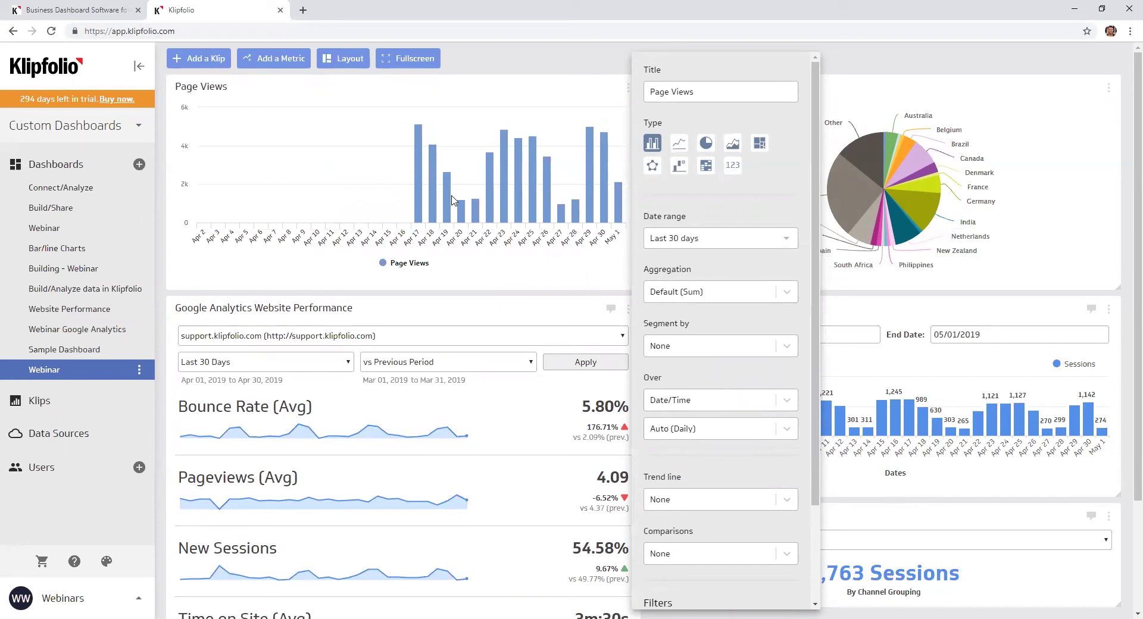
click(733, 240)
click(707, 392)
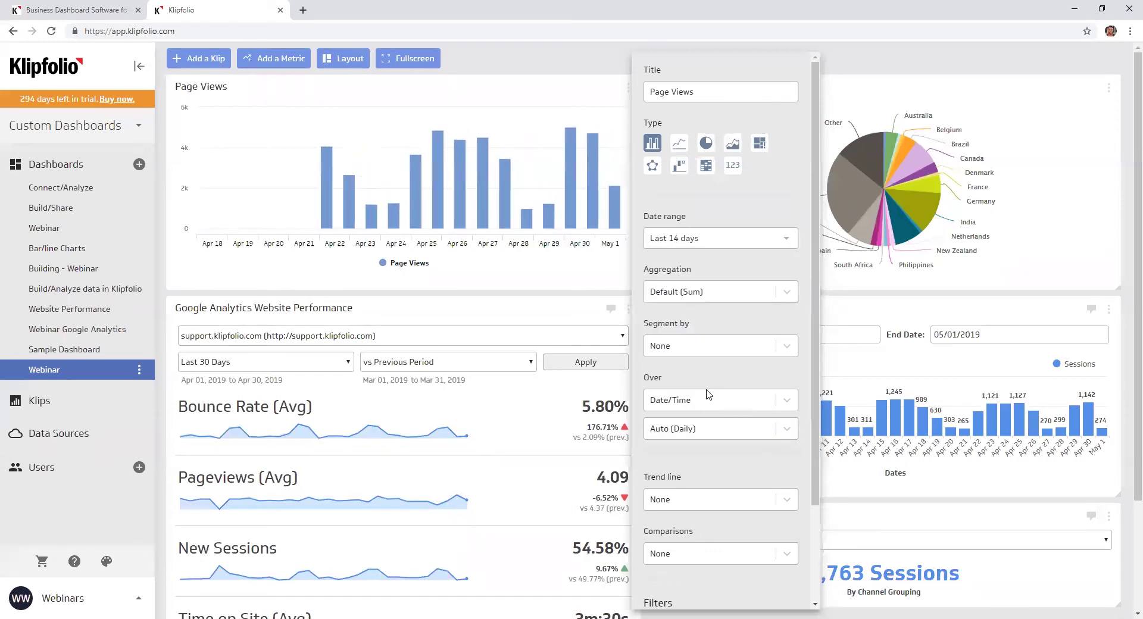
click(752, 243)
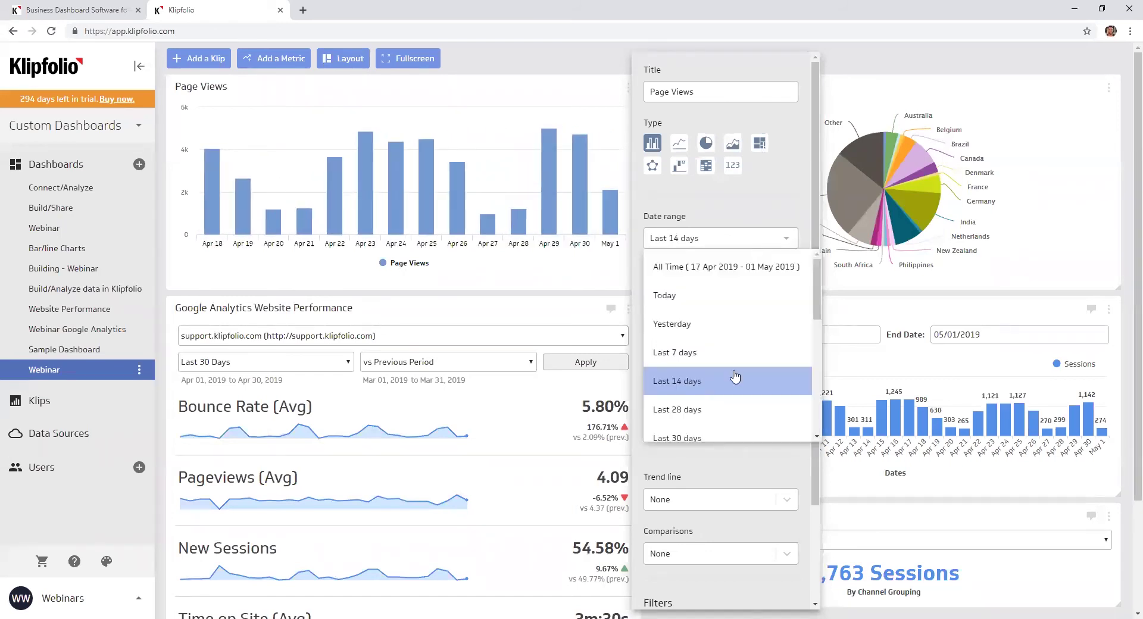
click(723, 354)
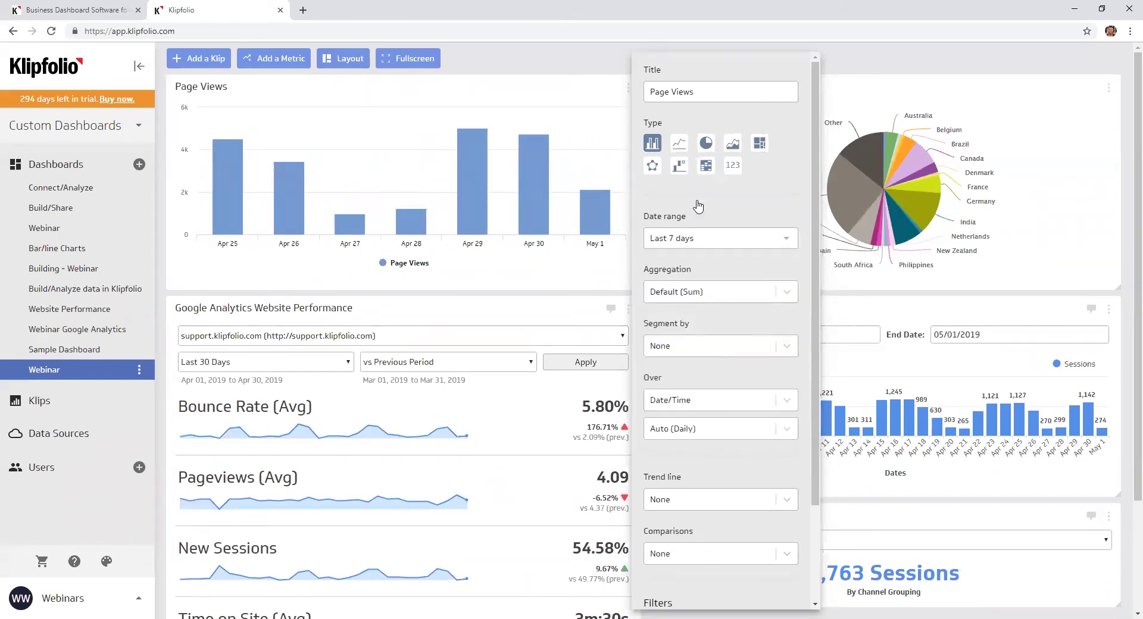
Set the bar chart's date range to Last 14 days and retitle it "Page Views - Last 14 Days"
click(717, 242)
click(713, 243)
click(713, 242)
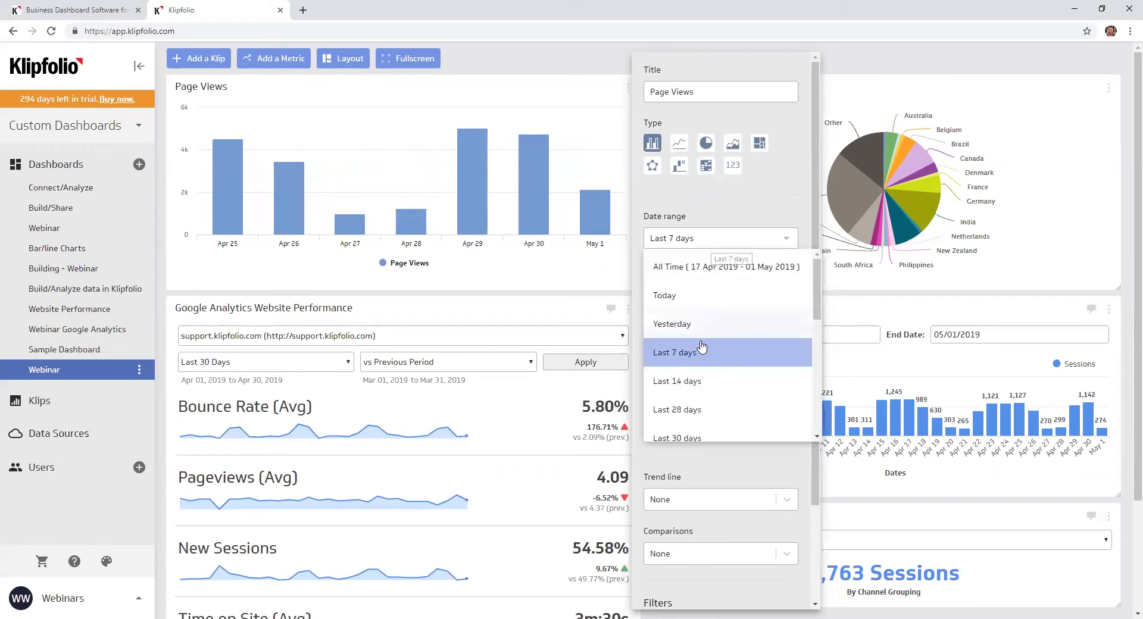
click(702, 383)
click(729, 97)
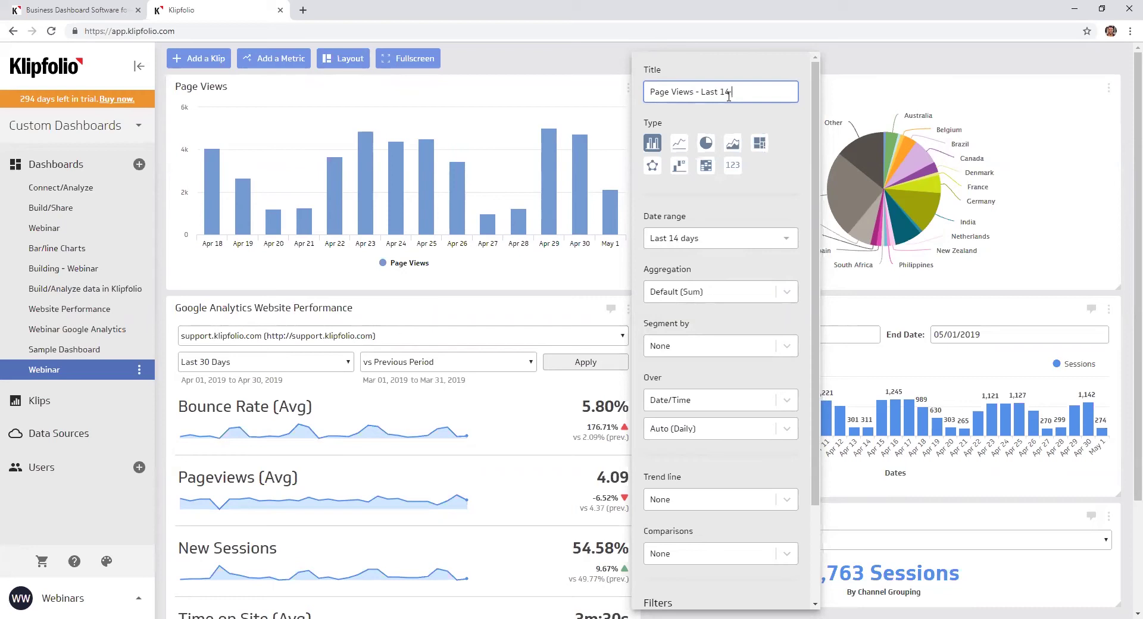
key(Return)
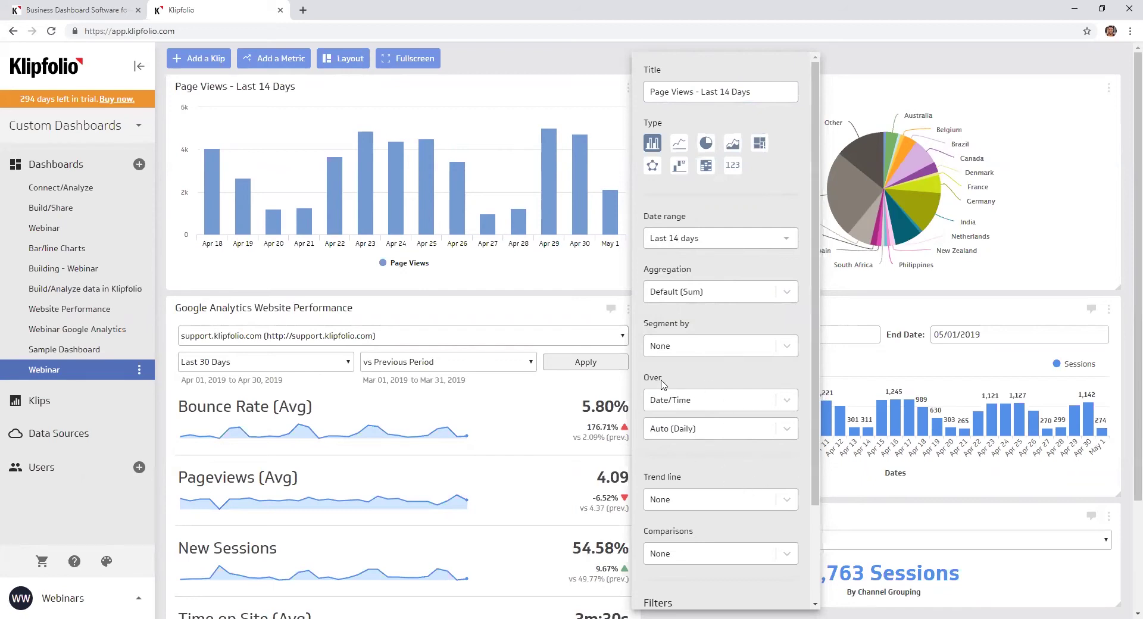
Segment the Page Views bar chart by Device Category and close its configuration
click(701, 351)
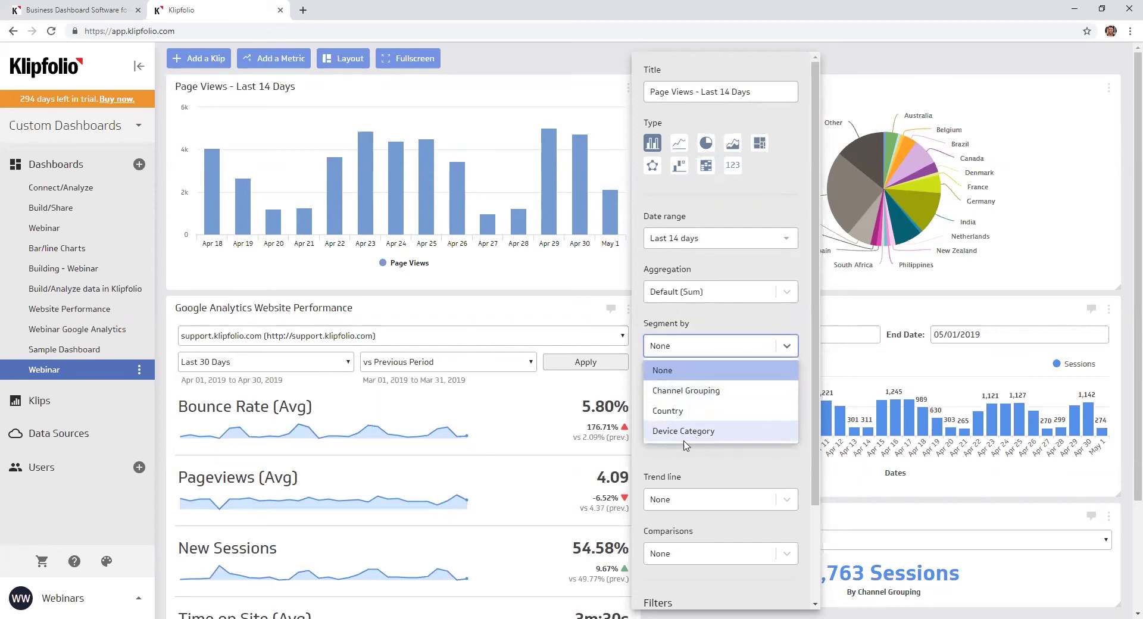
click(702, 433)
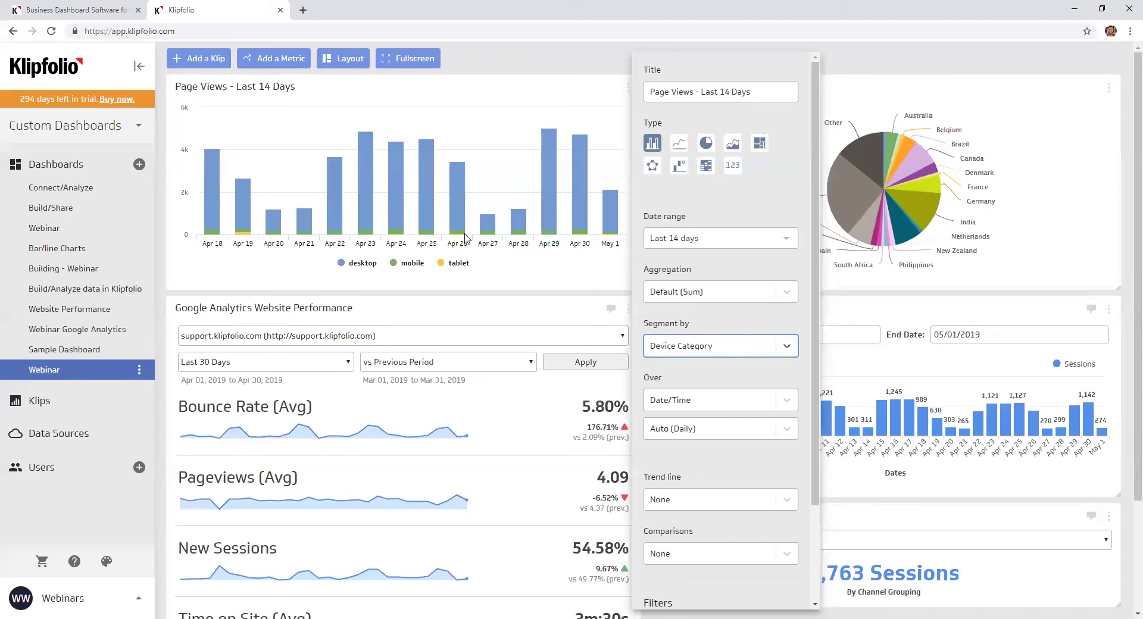
click(619, 109)
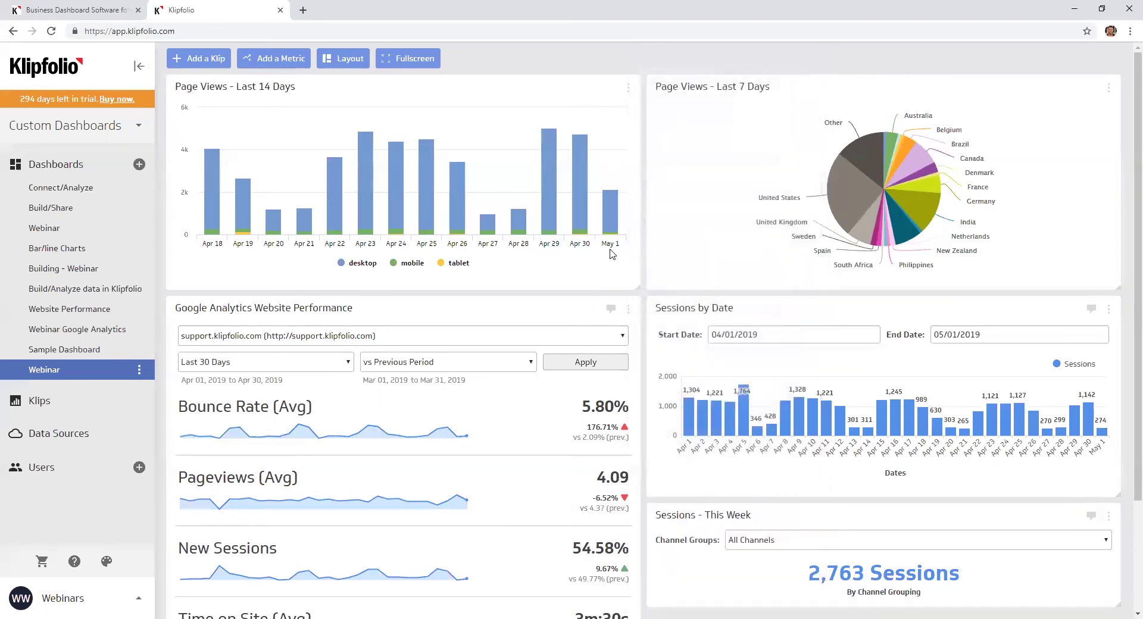
Toggle the desktop, mobile and tablet series in the Page Views bar chart to compare the device categories
click(451, 268)
click(411, 266)
click(349, 265)
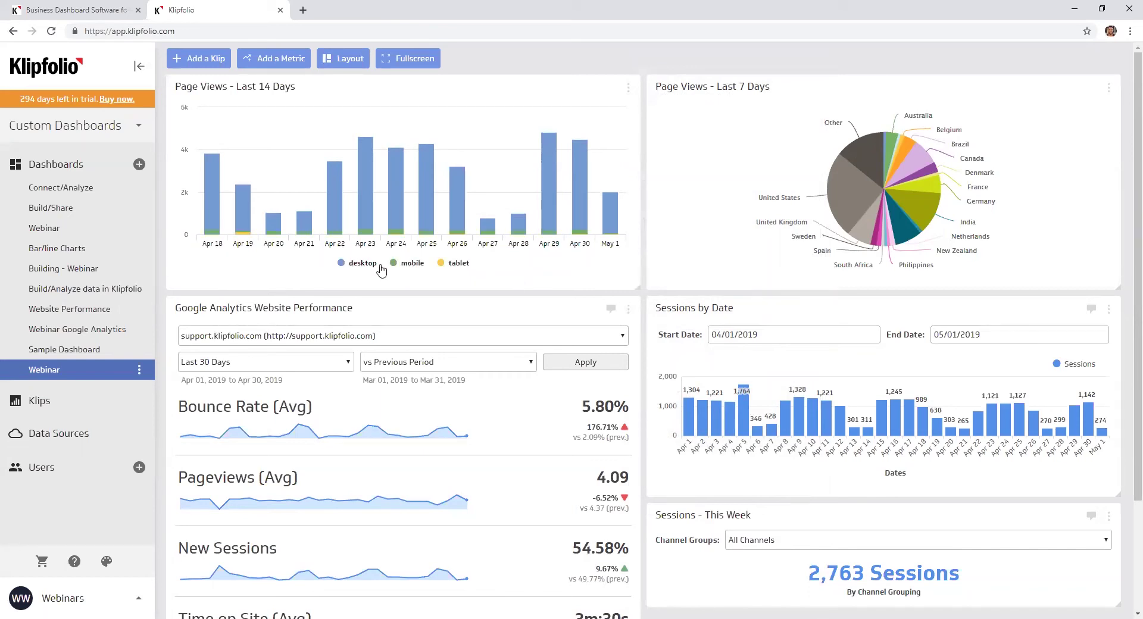
click(352, 263)
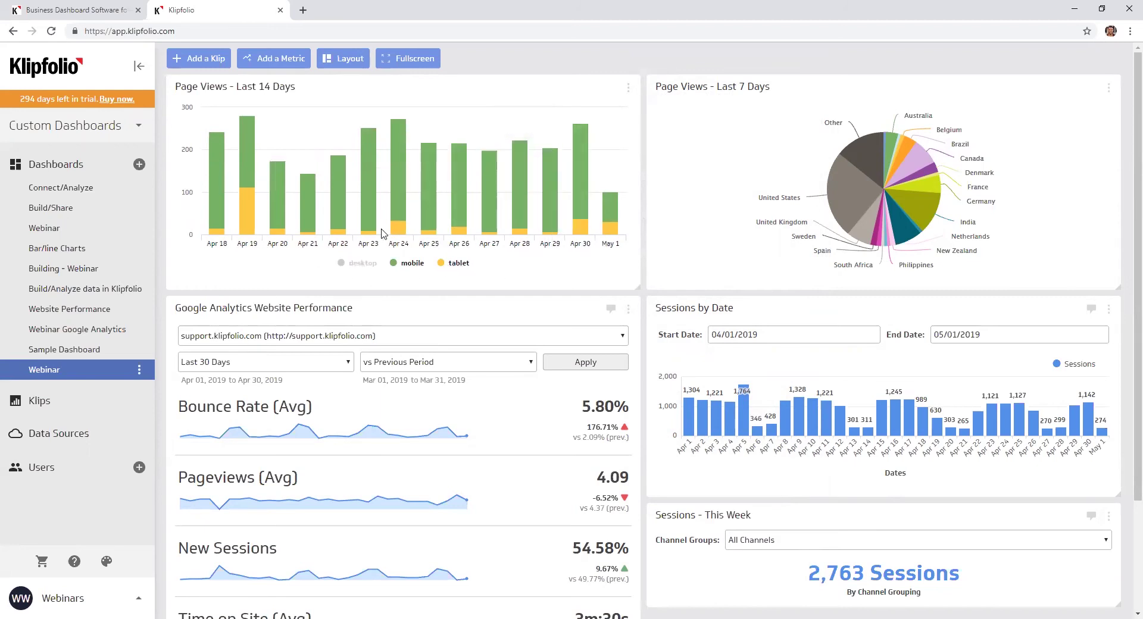
click(413, 266)
click(455, 266)
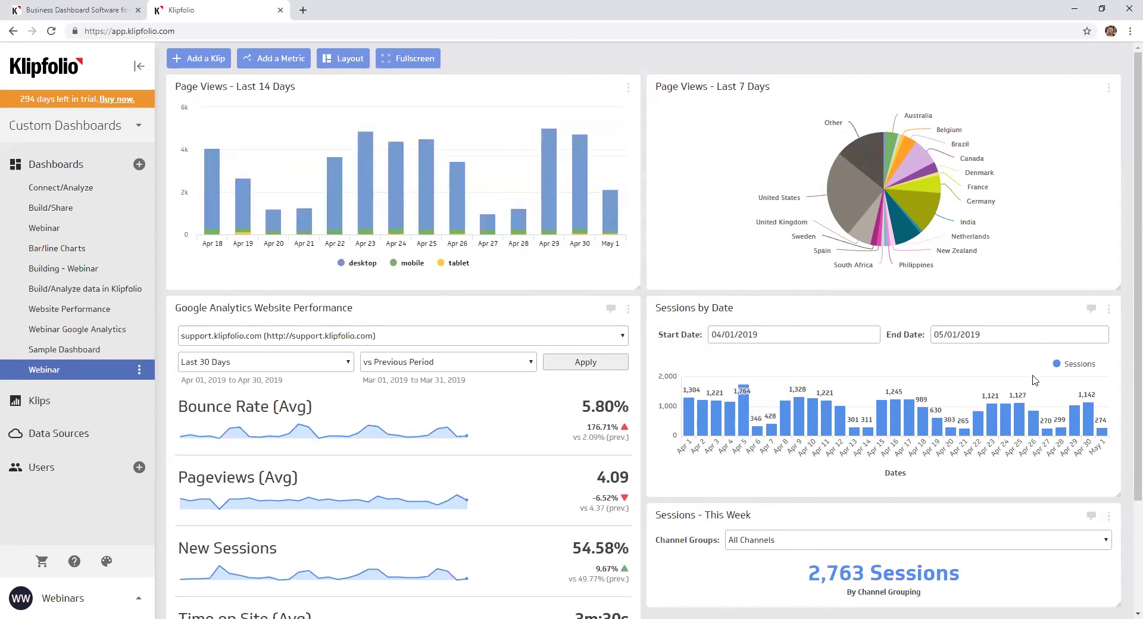
Review the charts and Klips across the Webinar dashboard and the choice between Custom Dashboards and Metric Monitoring (Beta)
scroll(1028, 387, down, 2)
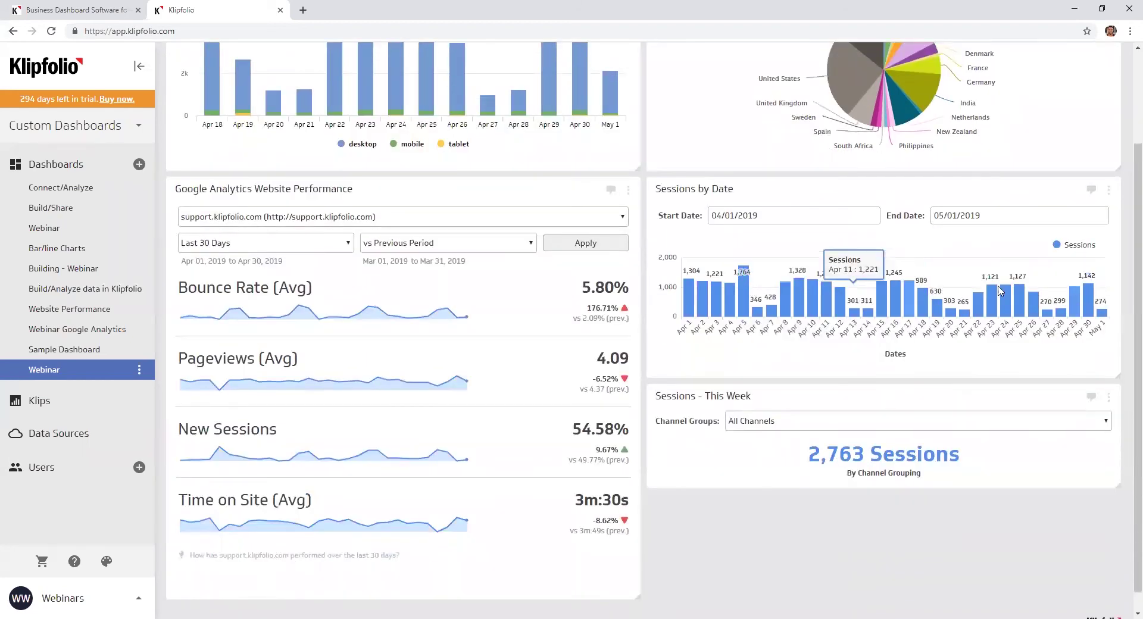
scroll(833, 310, up, 2)
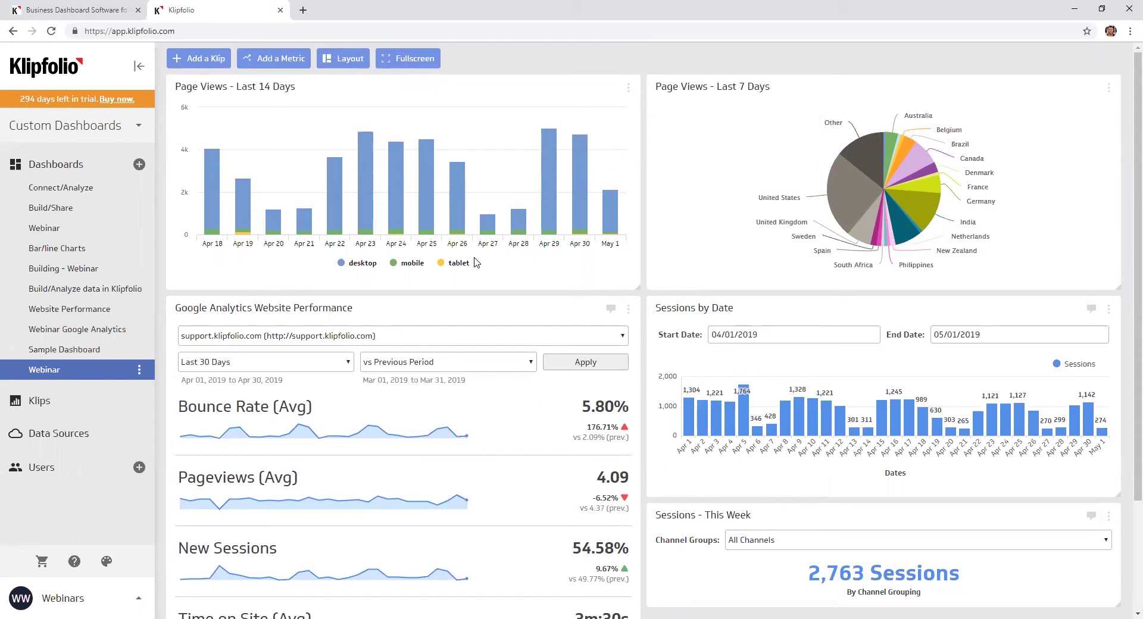
scroll(756, 411, down, 3)
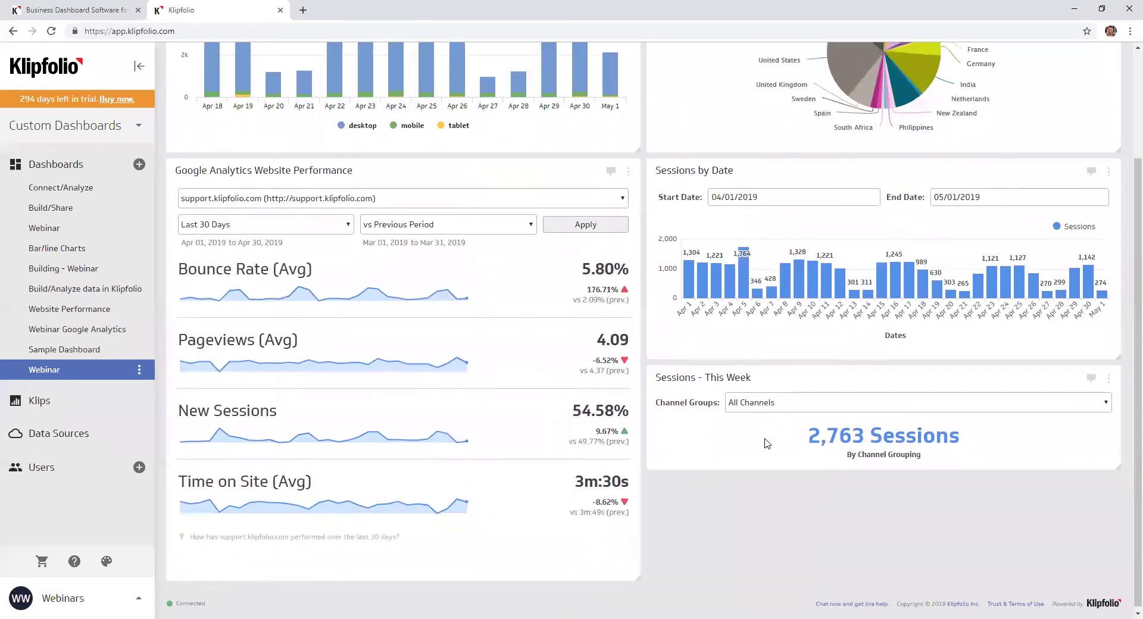
scroll(767, 444, up, 3)
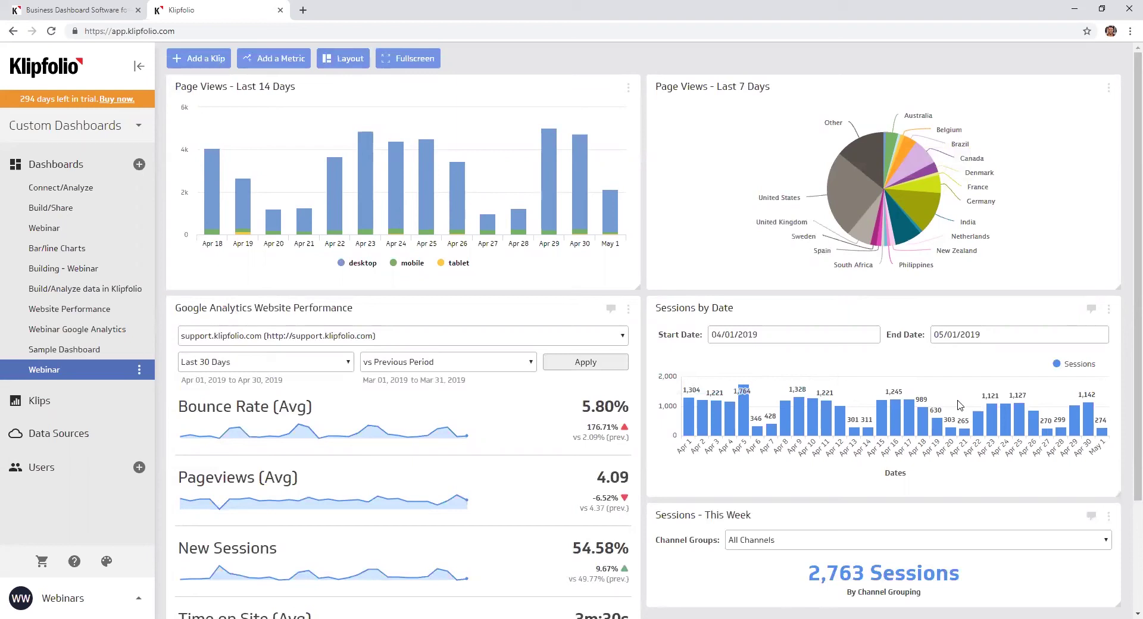
click(57, 129)
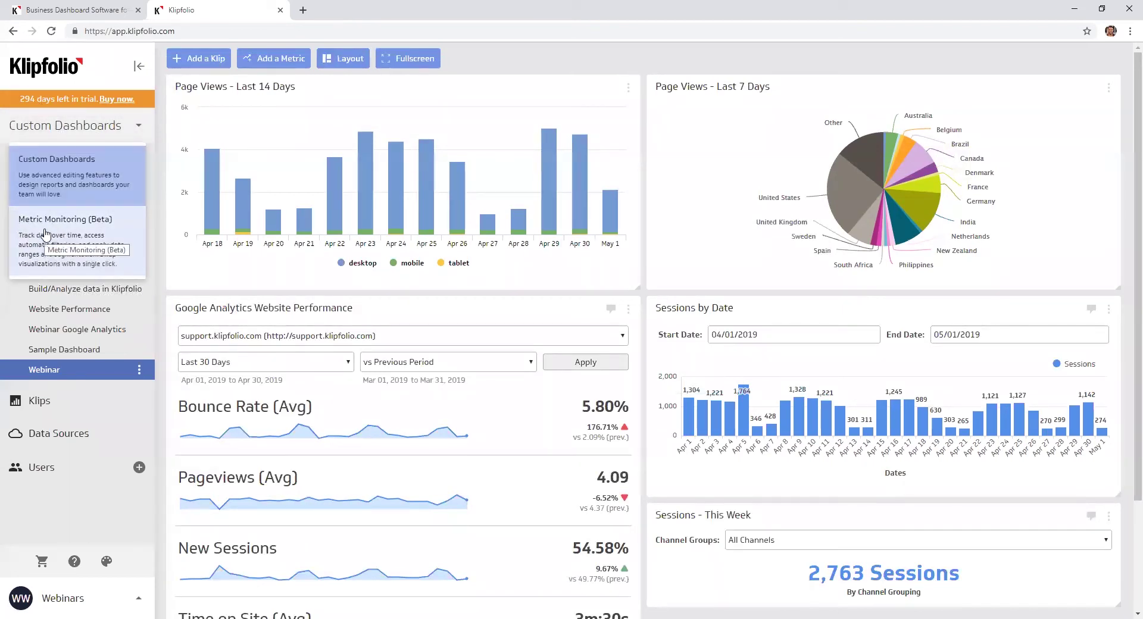
click(566, 63)
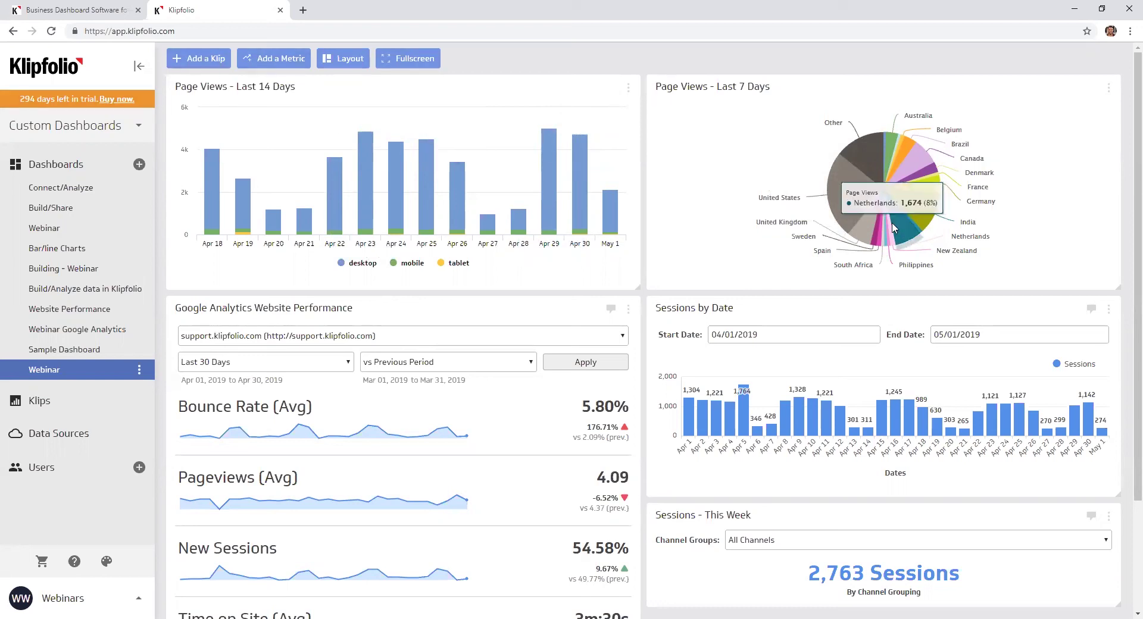
scroll(764, 288, down, 2)
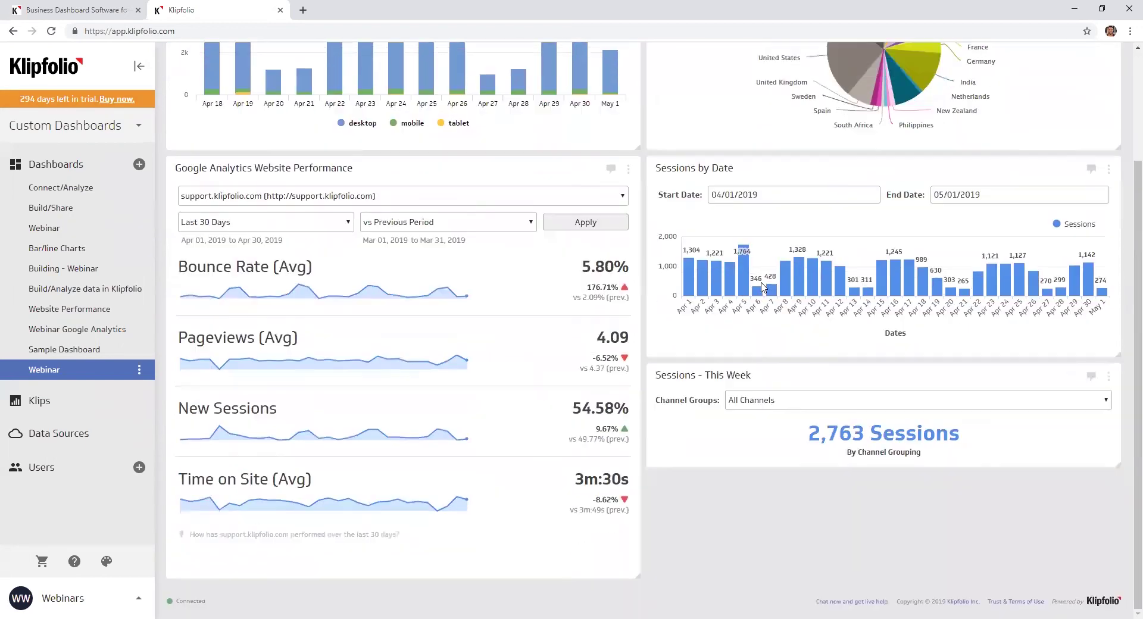
scroll(764, 287, up, 2)
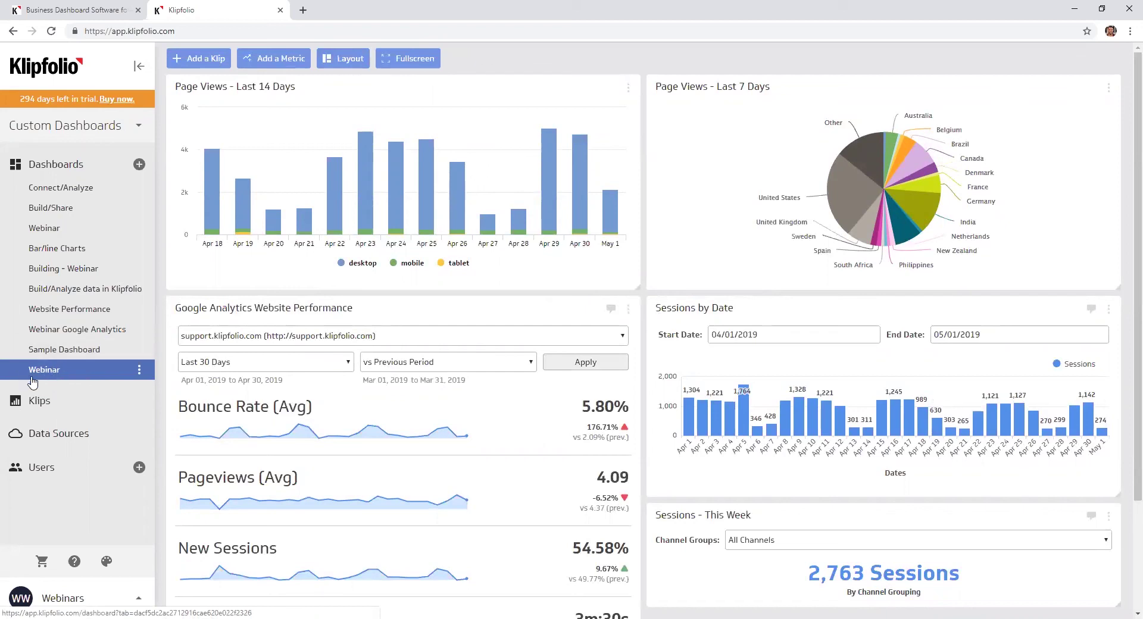
Review the management options for the open Webinar dashboard, including the formats it can be downloaded in
click(140, 371)
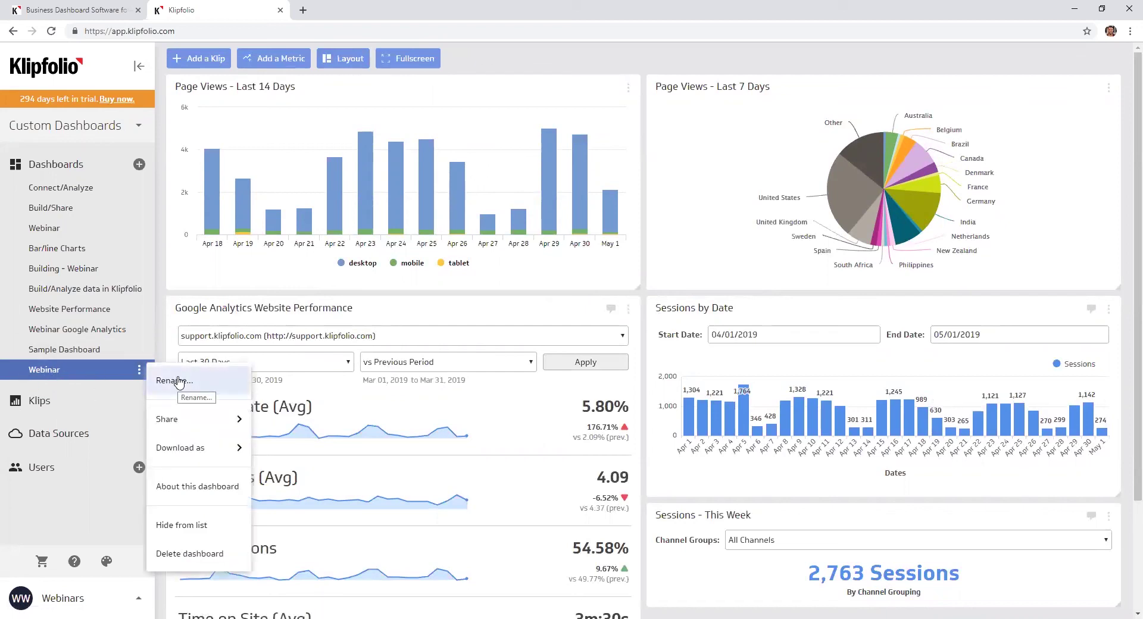
click(183, 450)
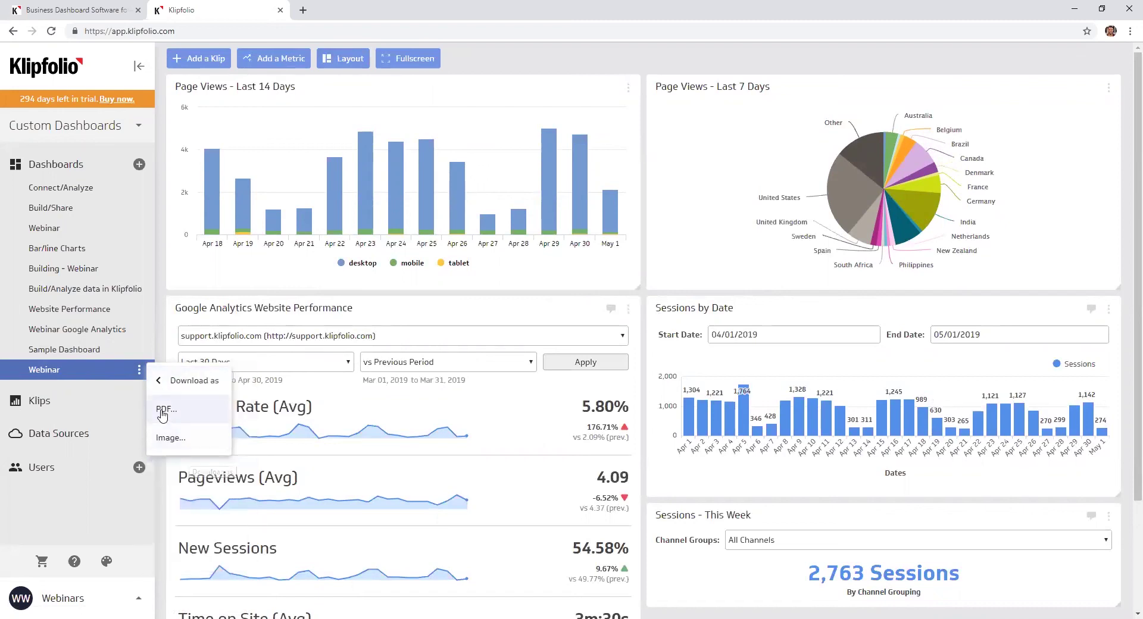
click(160, 380)
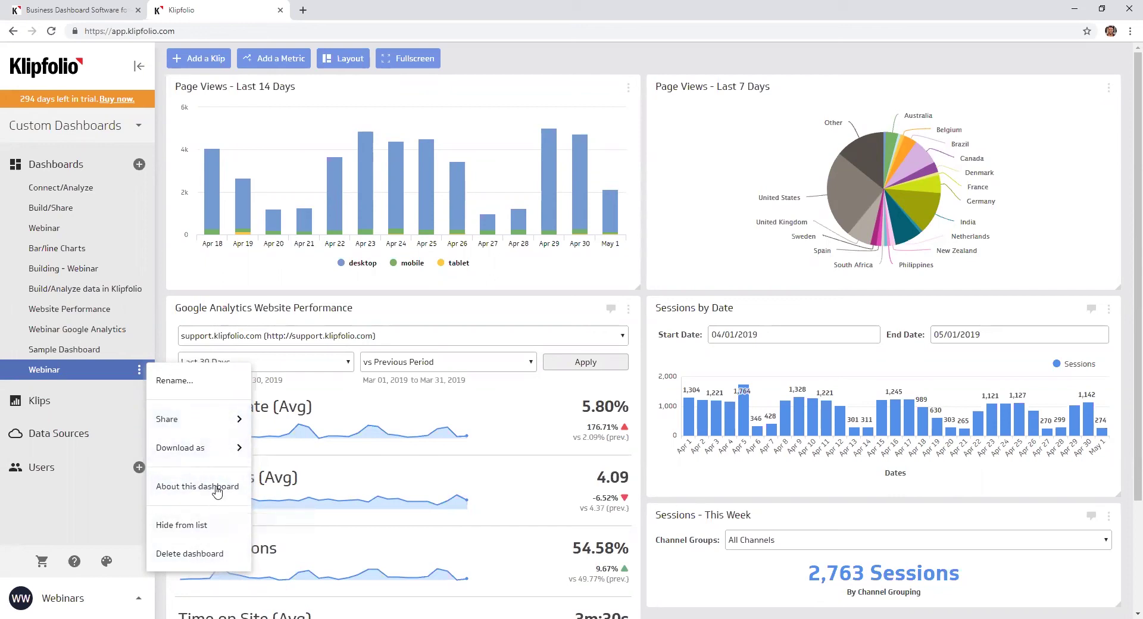
click(542, 70)
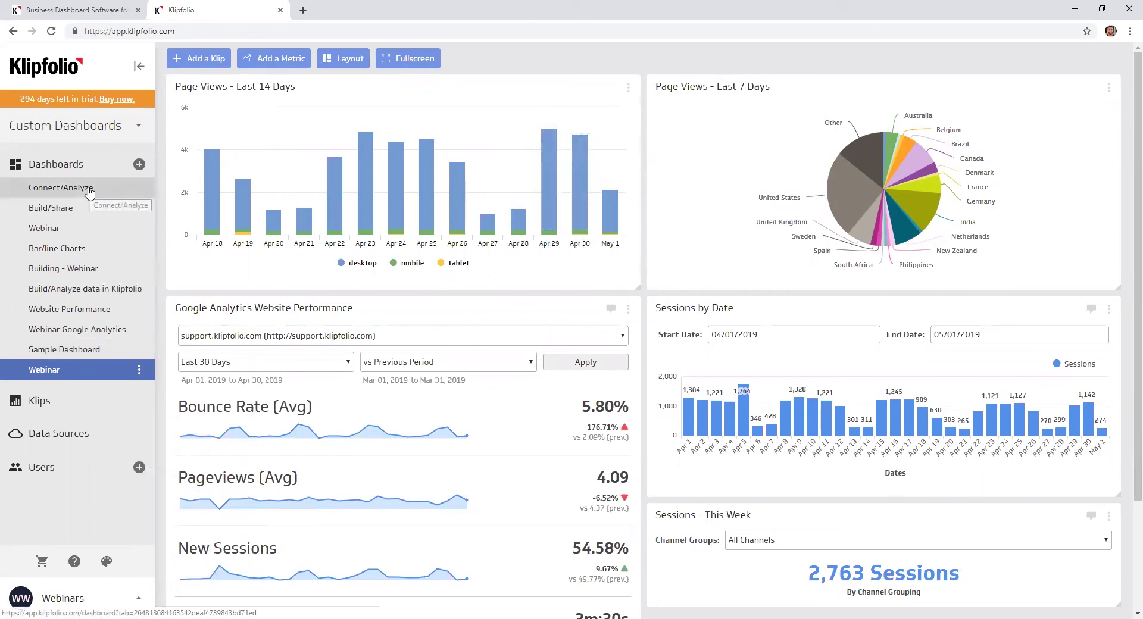
Open the Bar/line Charts dashboard and review its management options without choosing any
click(74, 250)
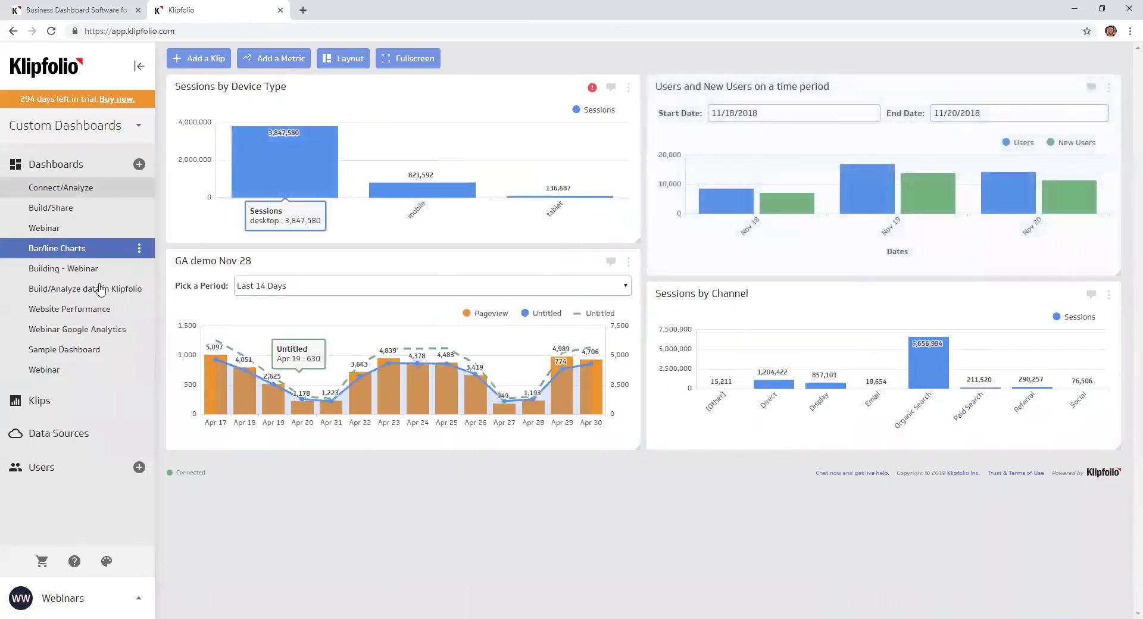
click(141, 249)
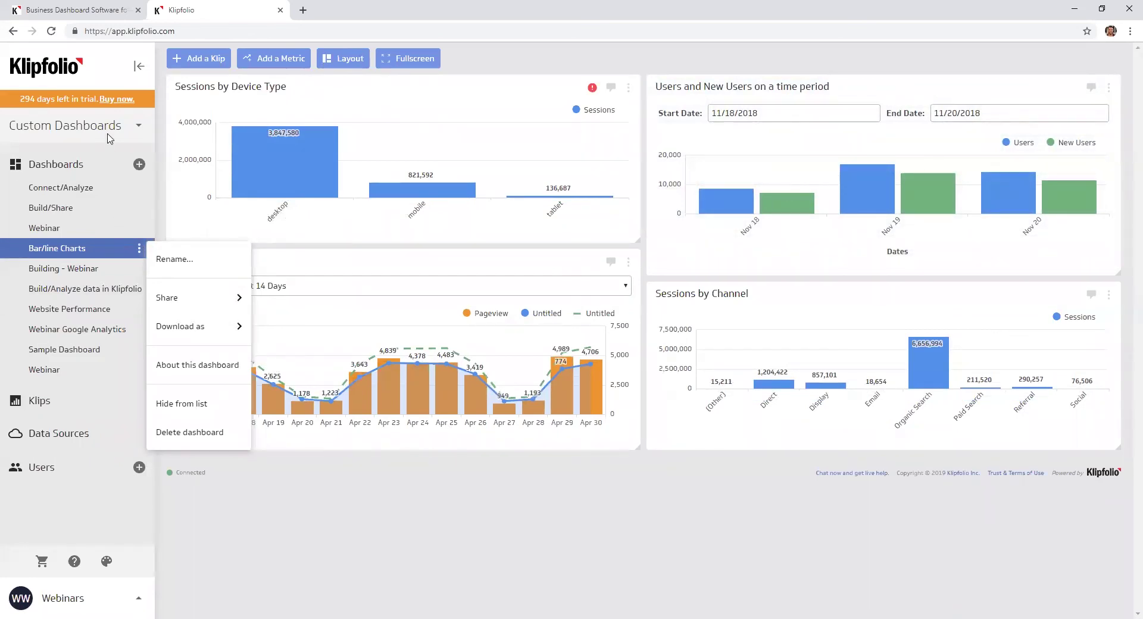
click(89, 144)
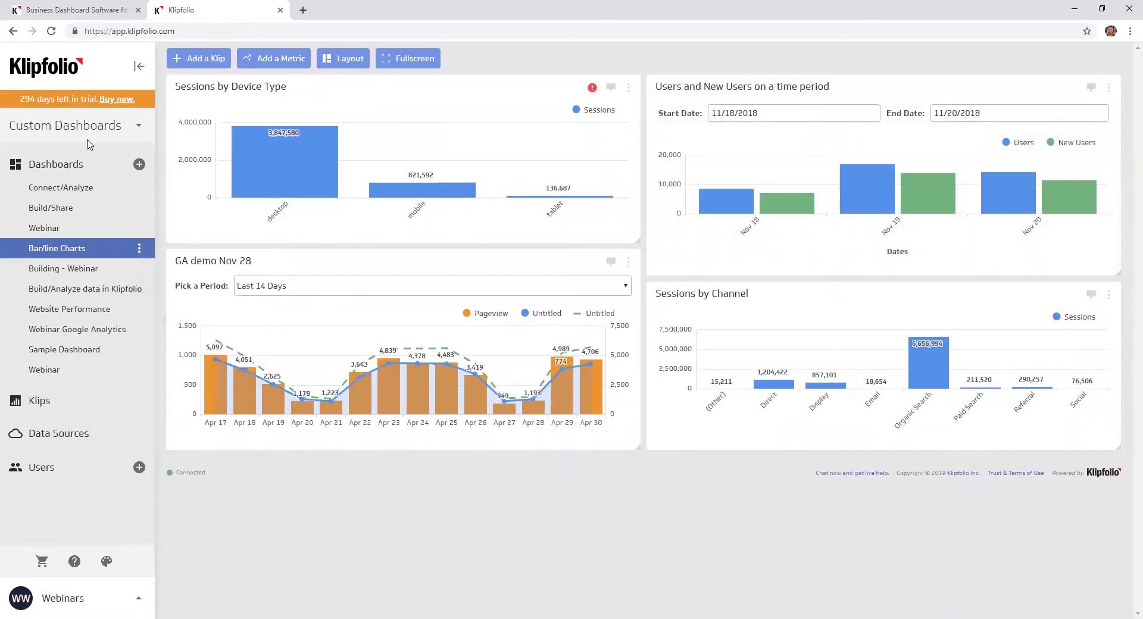